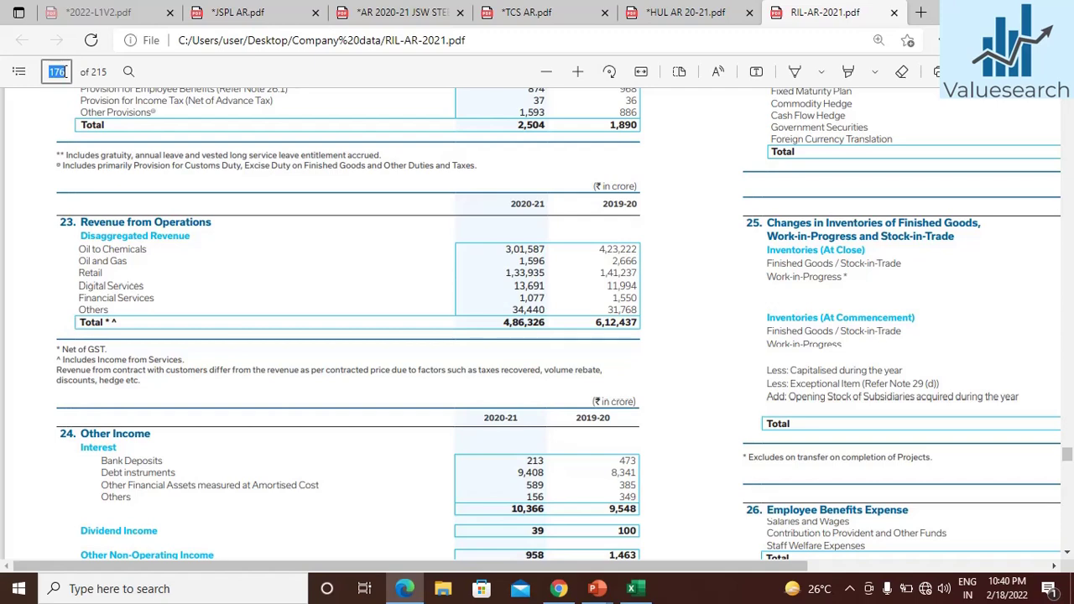
# - Go to page 5 of the RIL annual report and examine the revenue and EBITDA of each operating business
pyautogui.write('5')
pyautogui.press('Return')
pyautogui.scroll(-3, 335, 361)
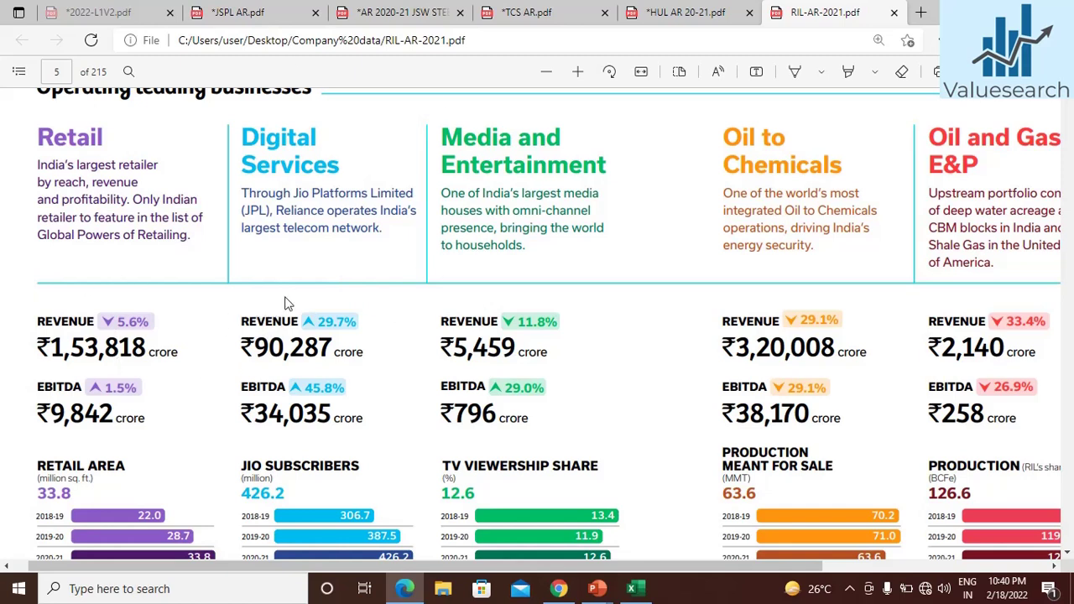
pyautogui.hscroll(-1, 234, 323)
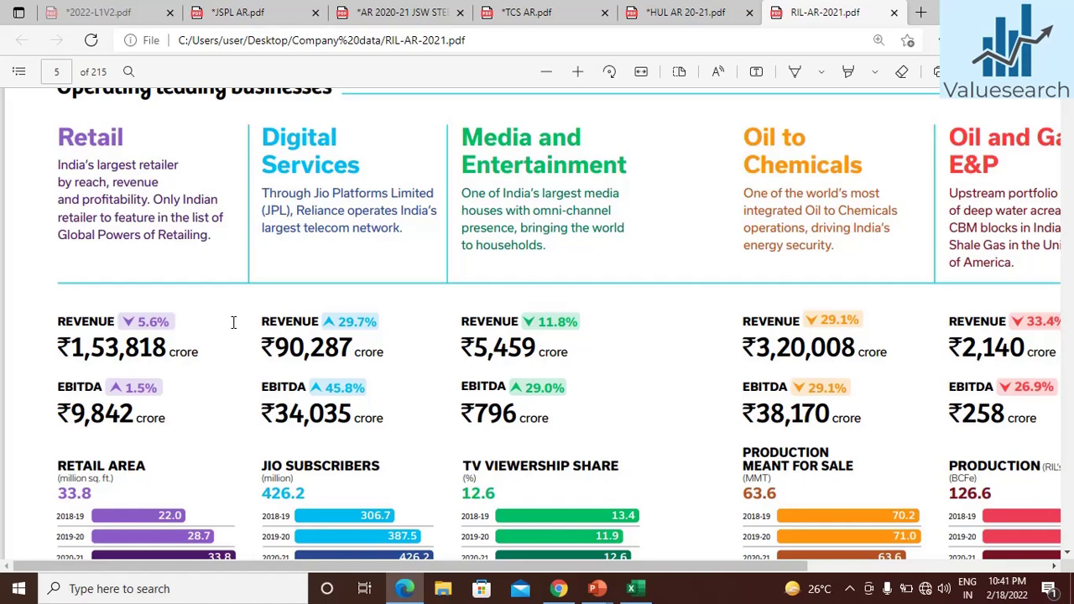
# - Go to page 176 of the report and examine the disaggregated revenue in note 23, Revenue from Operations
pyautogui.click(57, 73)
pyautogui.write('176')
pyautogui.press('Return')
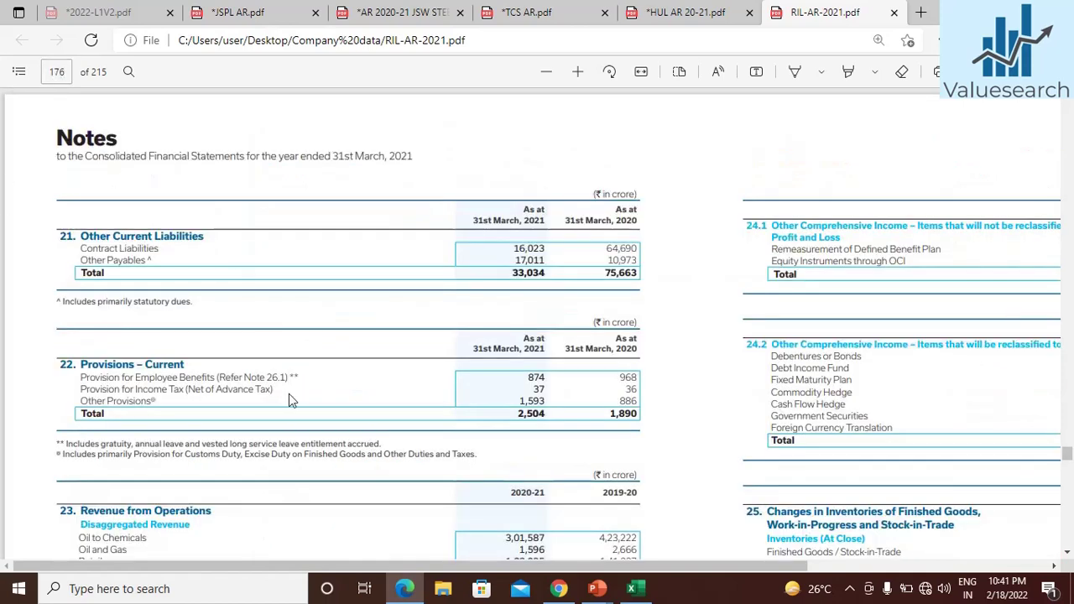
pyautogui.scroll(-2, 289, 395)
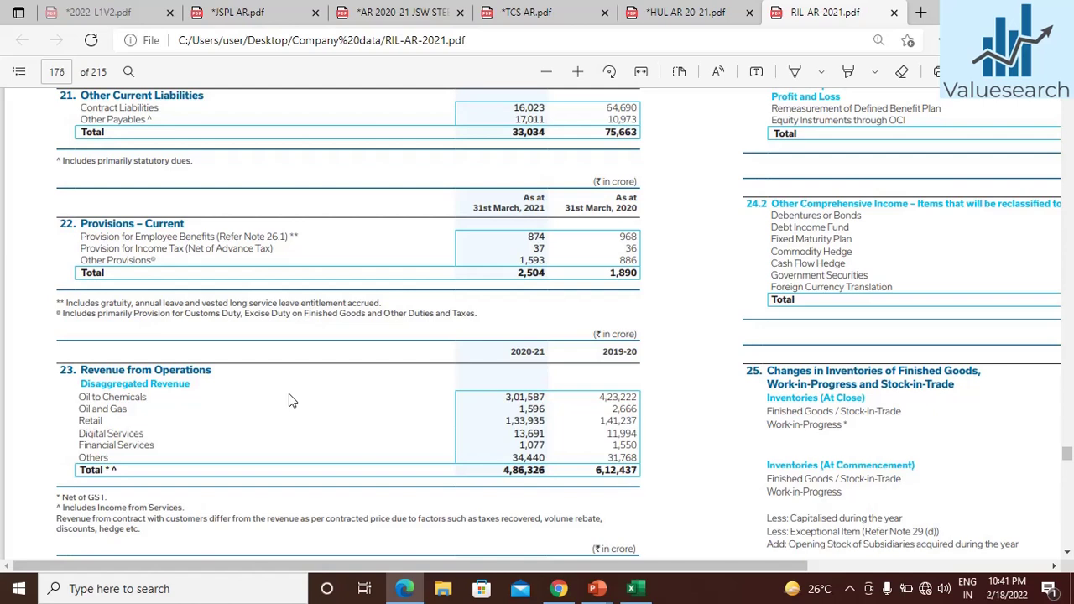
# - Switch to the Excel workbook and enter HUL in B4, the heading TR in C3 and 10000 in C4
pyautogui.click(645, 597)
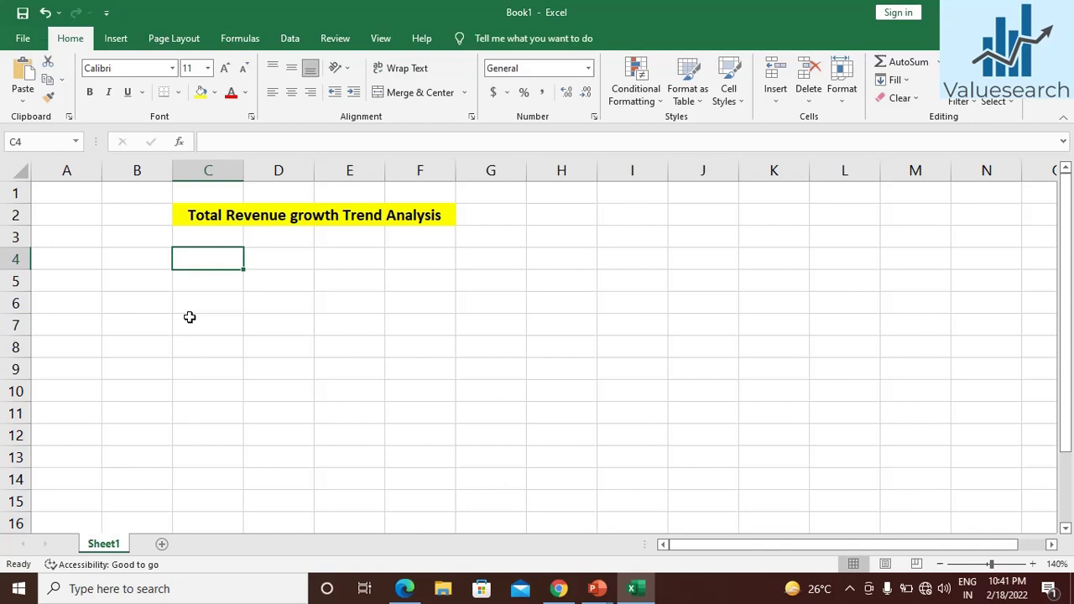
pyautogui.press('Left')
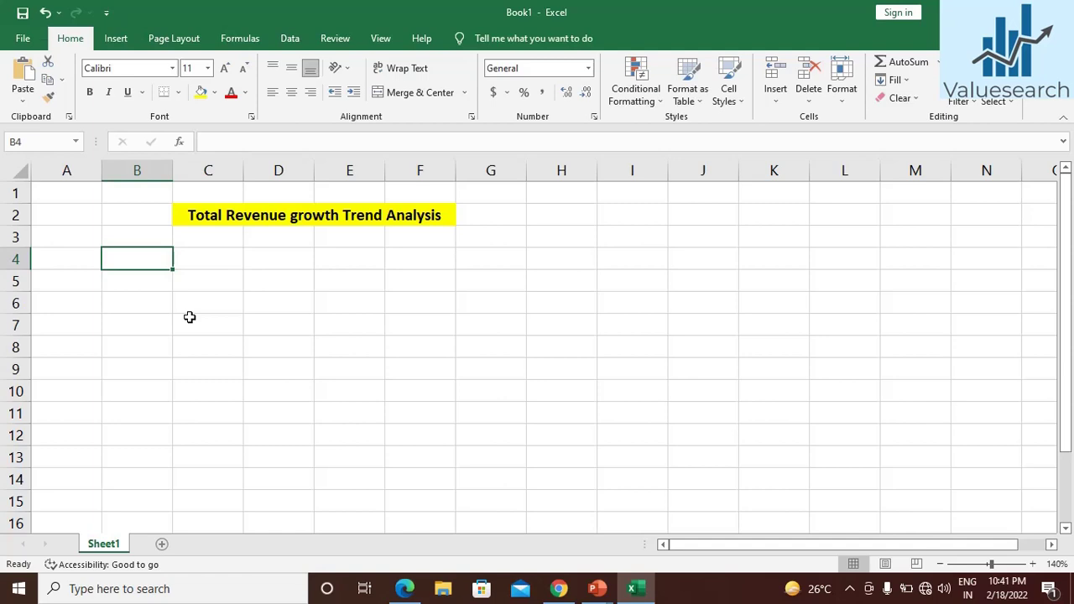
pyautogui.write('HUL')
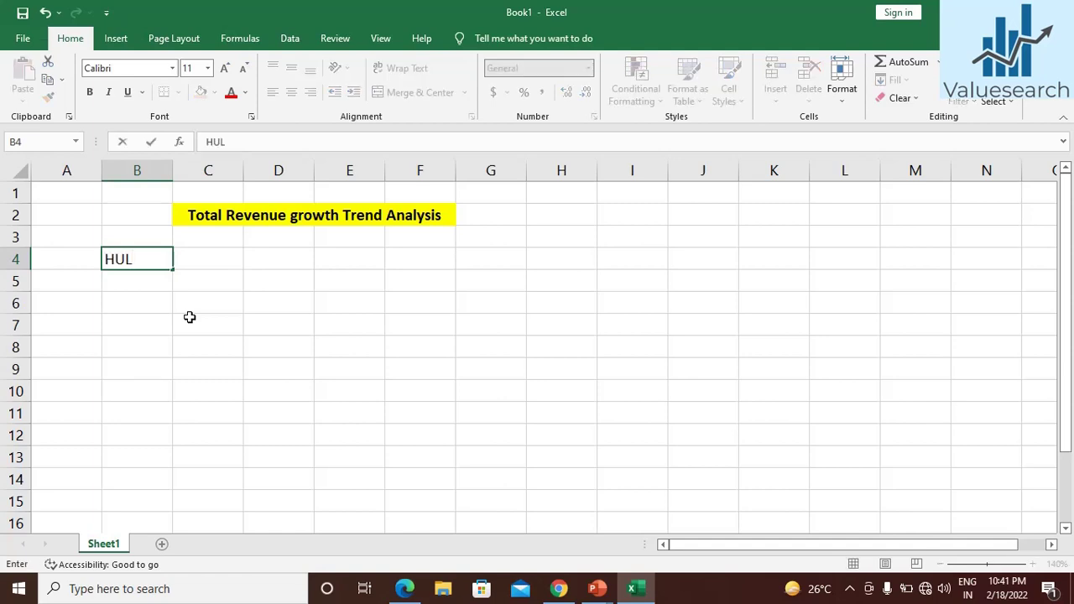
pyautogui.press('Tab')
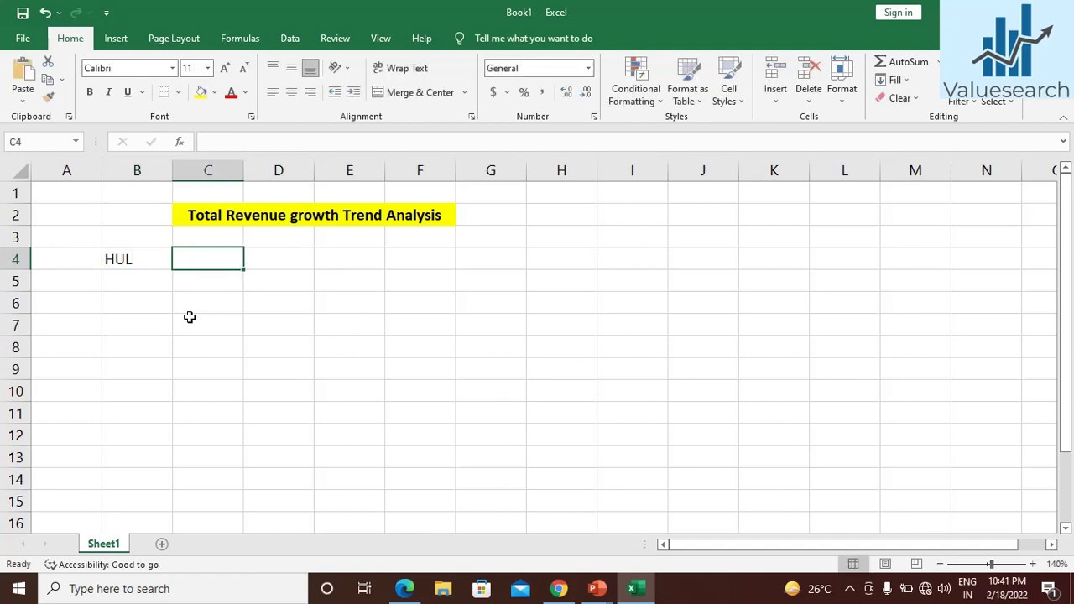
pyautogui.press('Up')
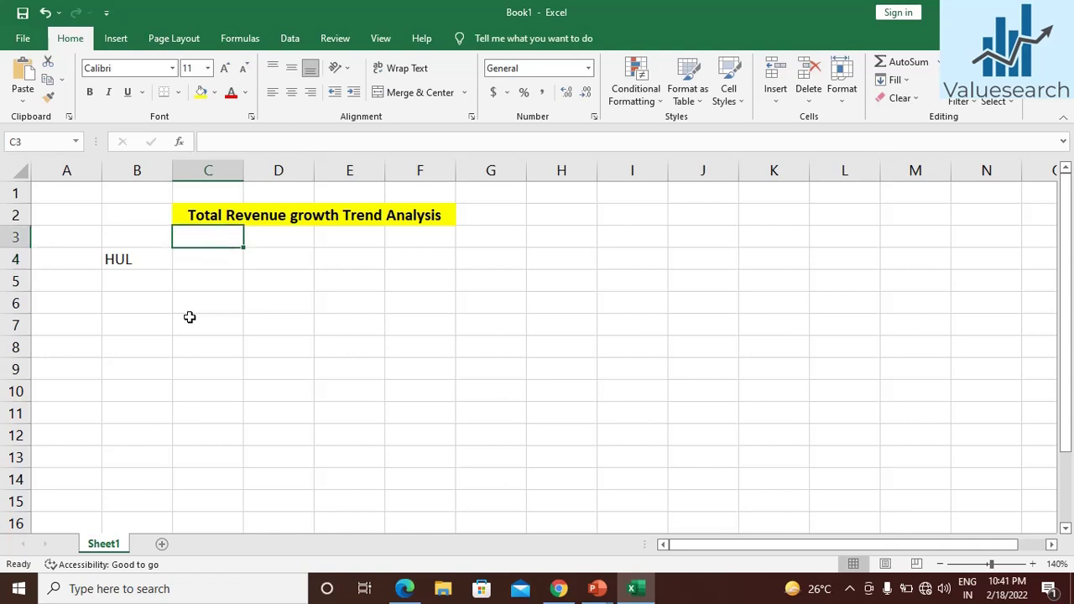
pyautogui.write('TR')
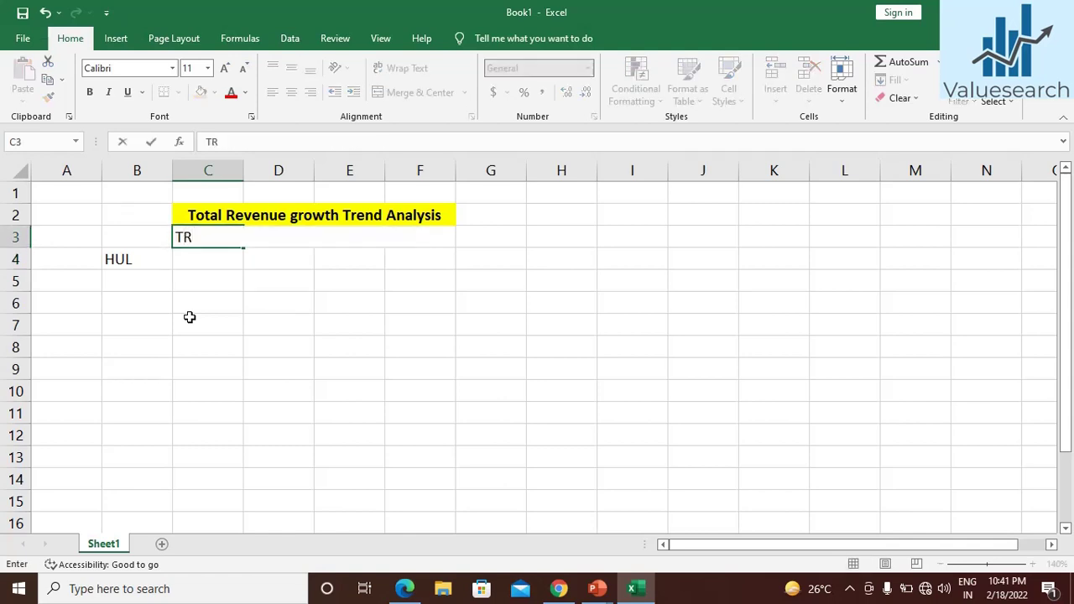
pyautogui.press('Return')
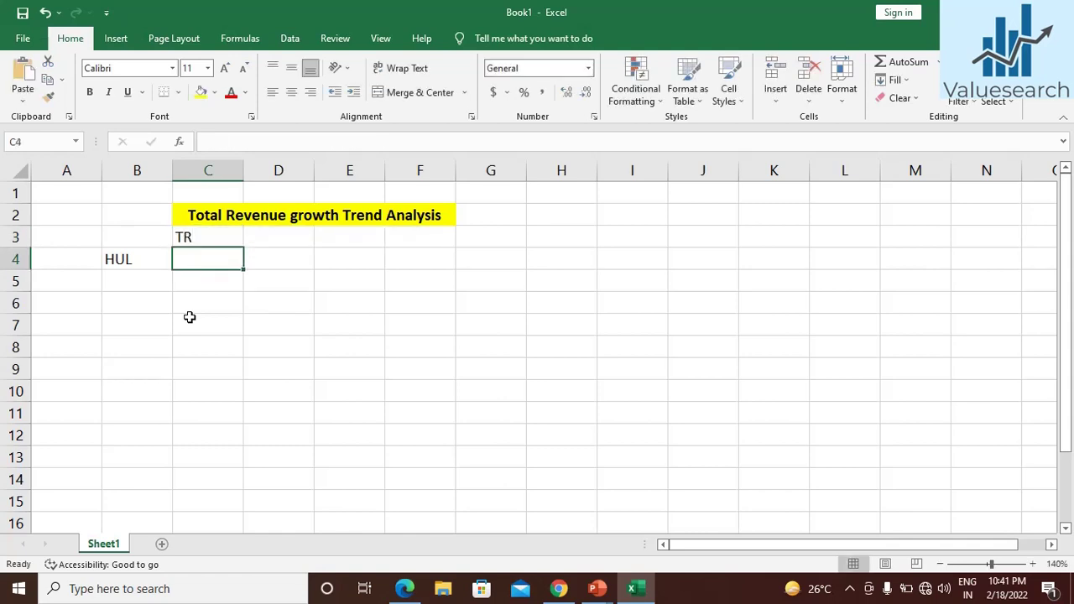
pyautogui.write('10000')
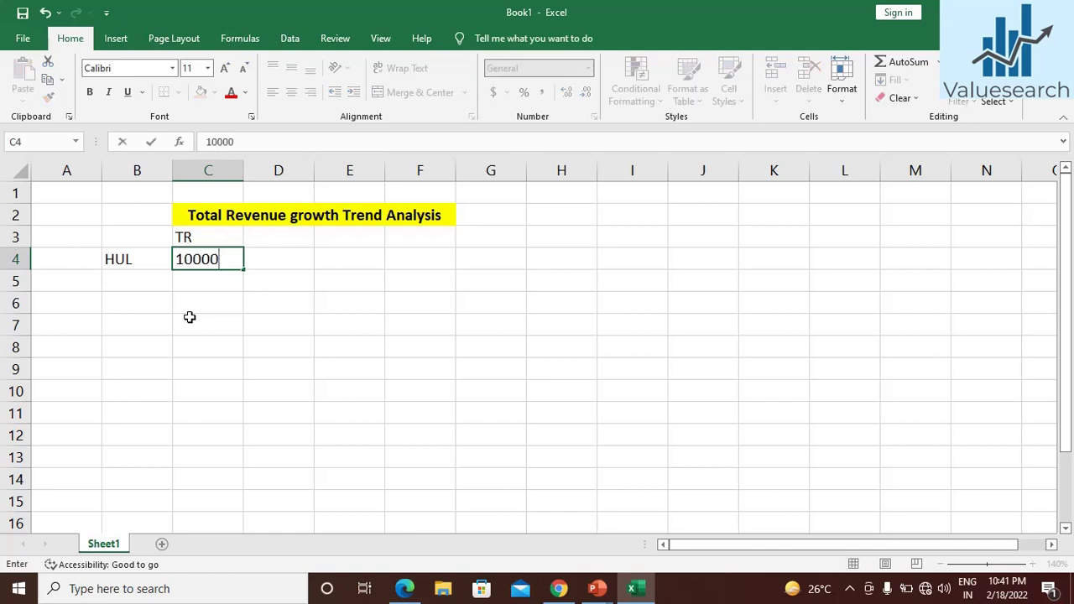
pyautogui.press('Return')
# - Add a segment row below HUL with the label HC in B5 and 4000 in C5
pyautogui.press('Left')
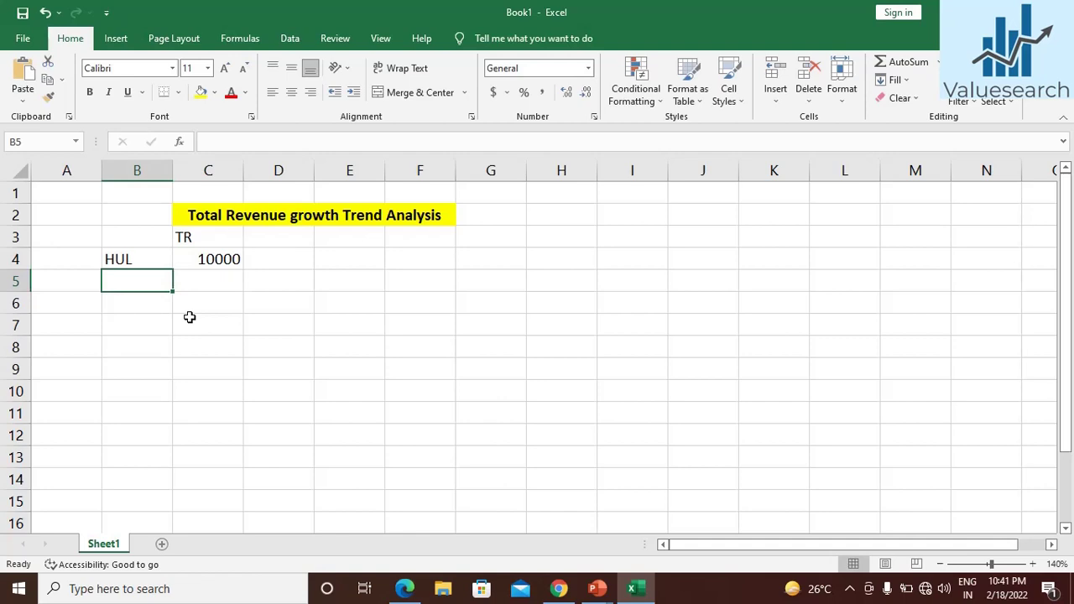
pyautogui.write('hc')
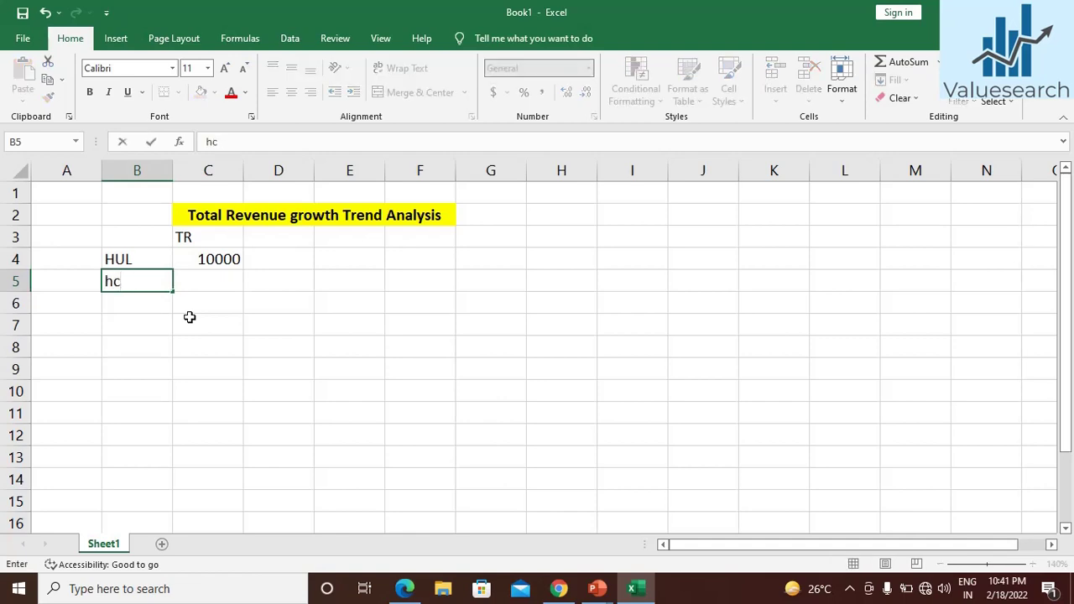
pyautogui.press('Right')
pyautogui.press('Left')
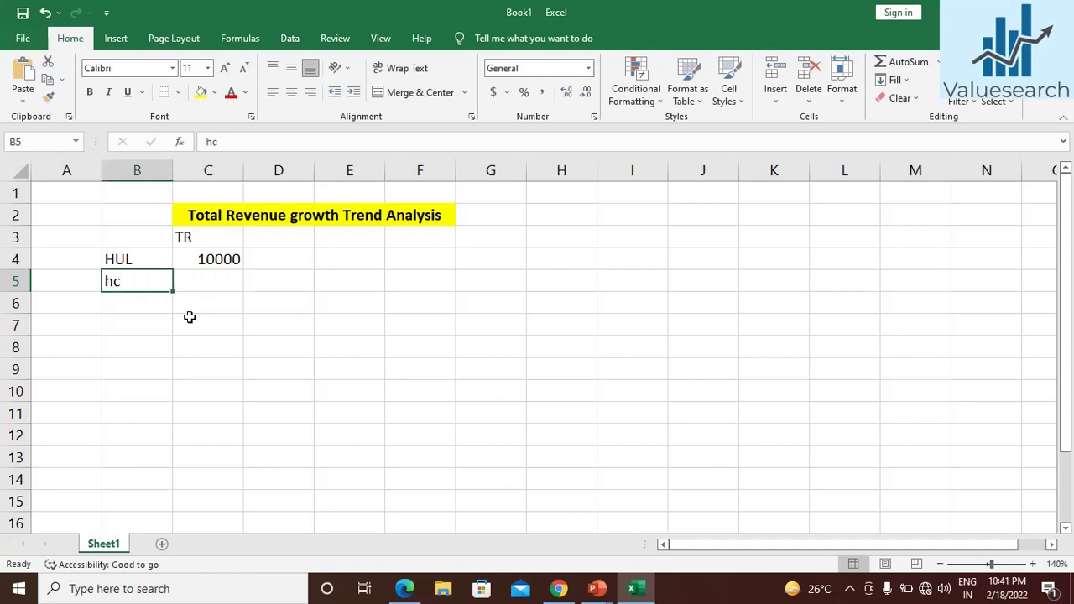
pyautogui.write('HULC')
pyautogui.press('Right')
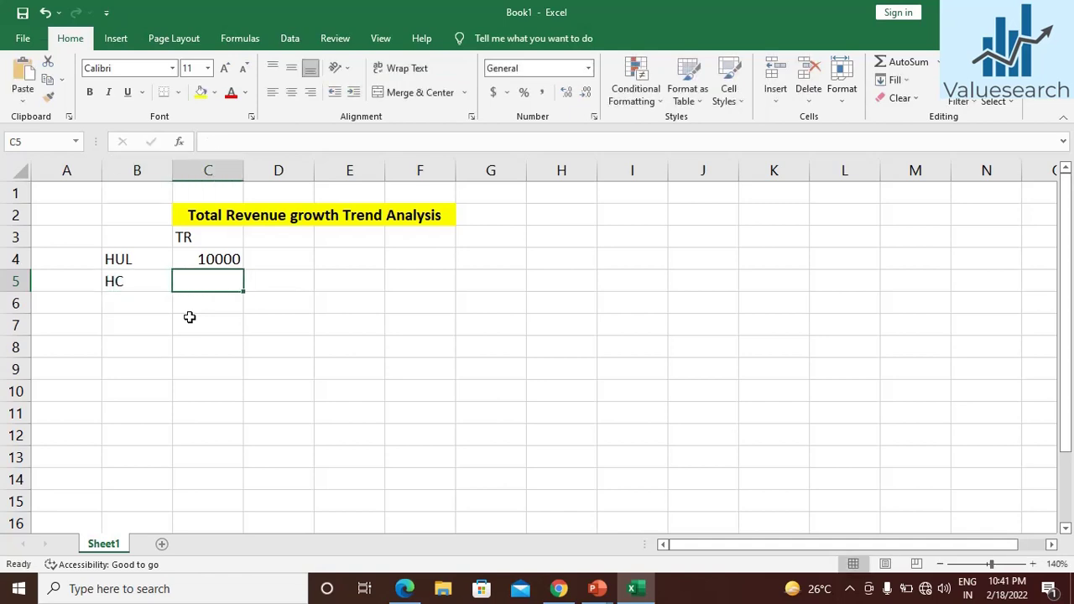
pyautogui.write('4000')
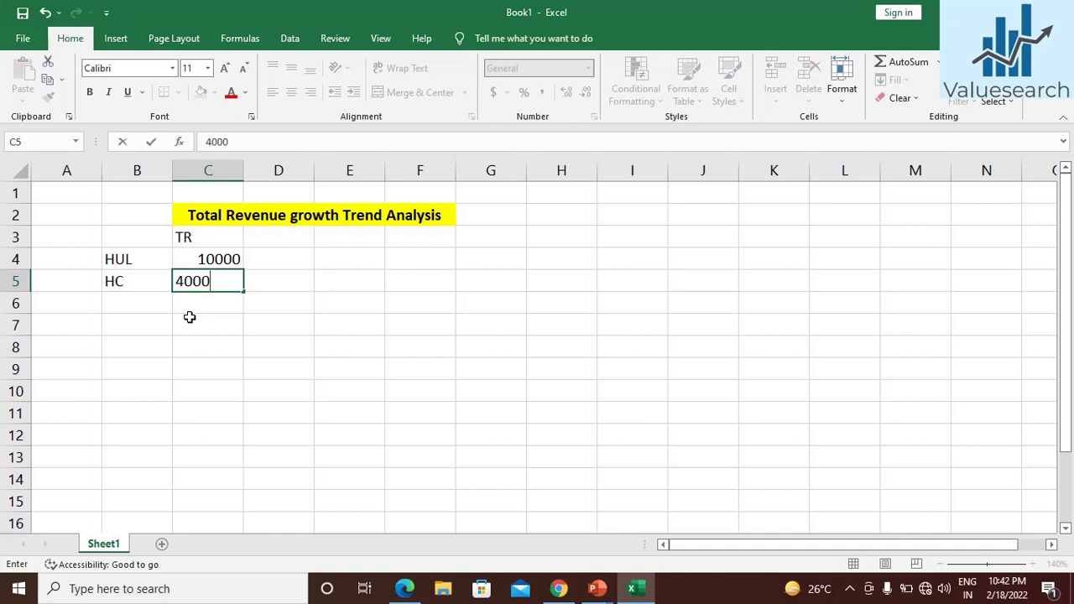
pyautogui.press('Return')
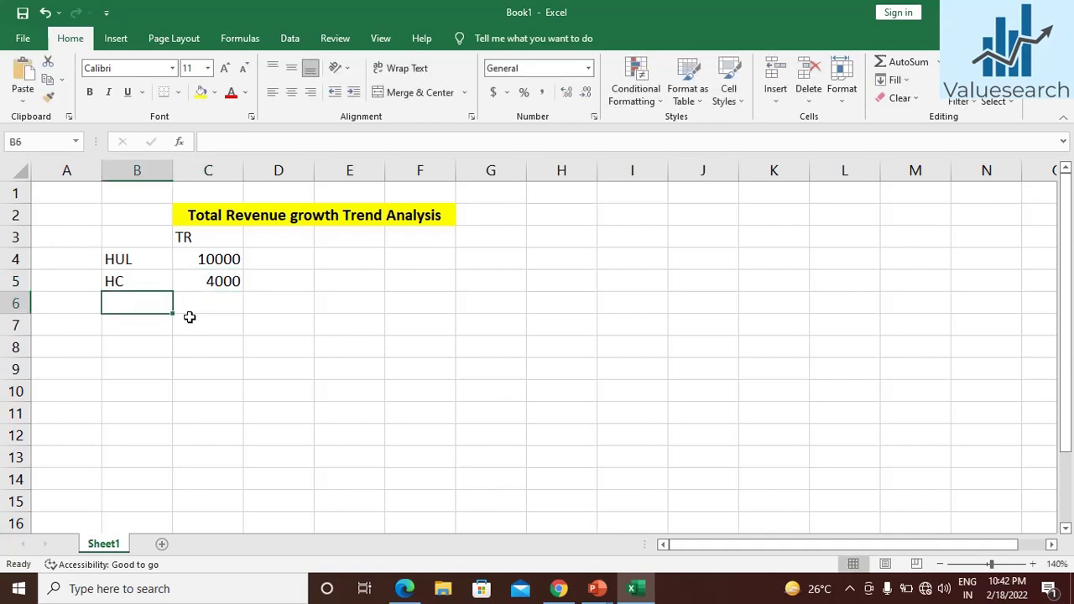
# - Add the segment rows PC with 3500 in row 6 and HEC with 2000 in row 7
pyautogui.write('PC')
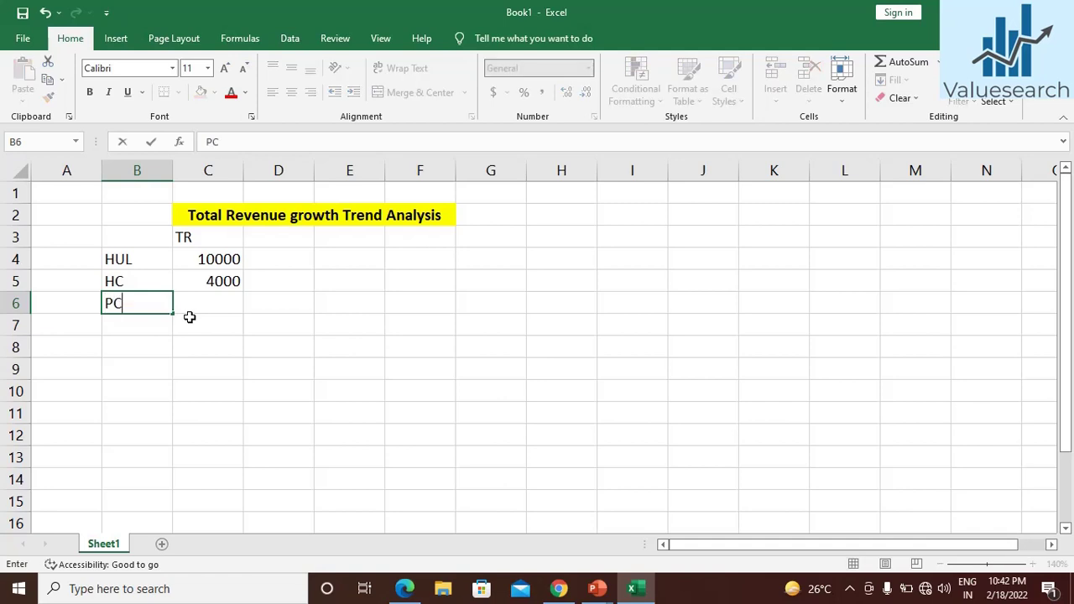
pyautogui.press('Tab')
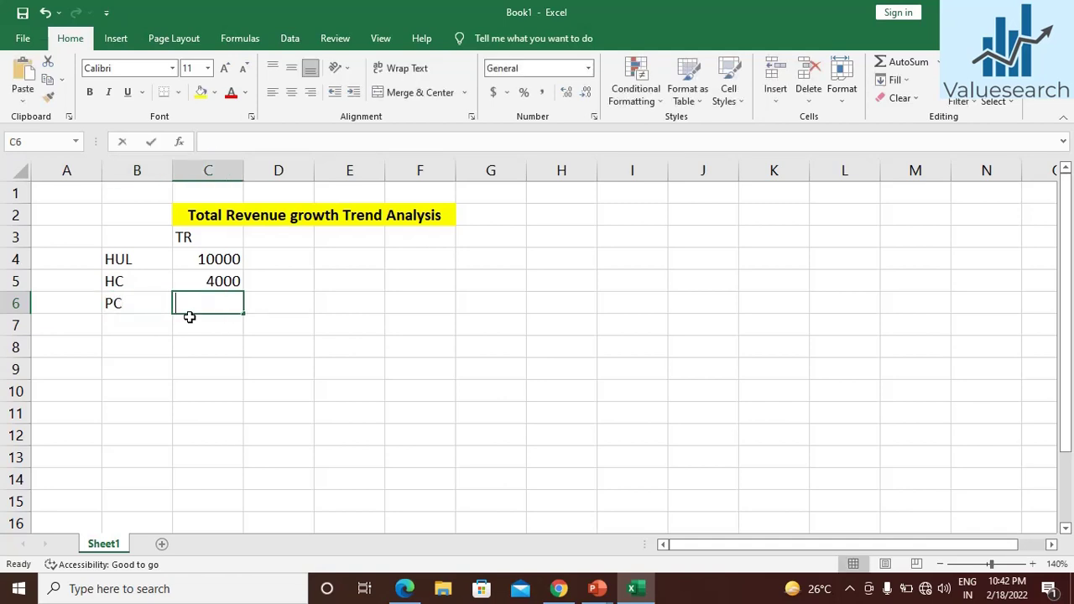
pyautogui.write('3500')
pyautogui.press('Return')
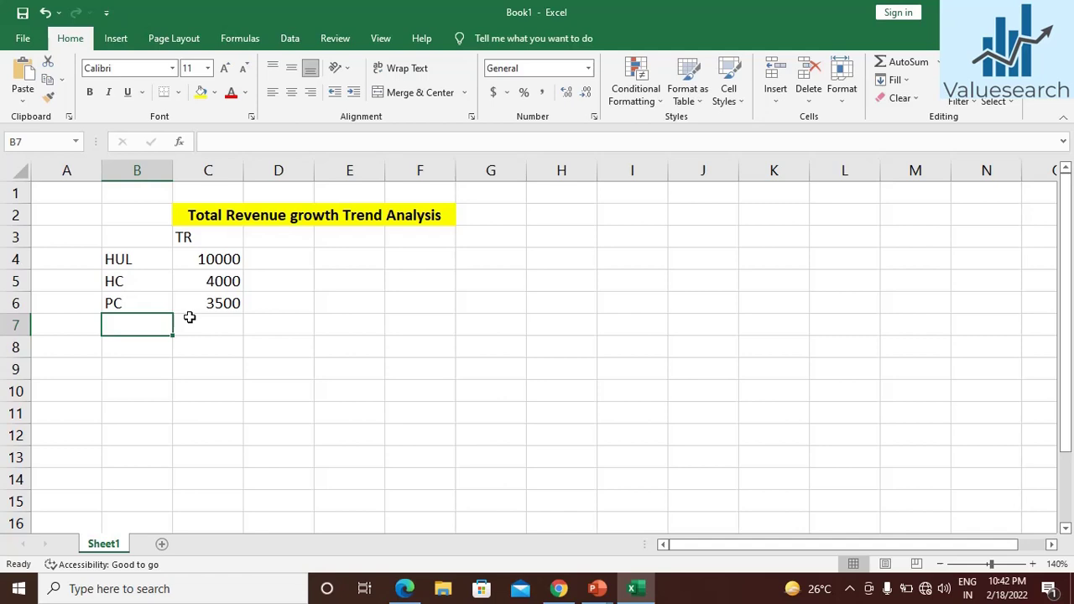
pyautogui.write('HE')
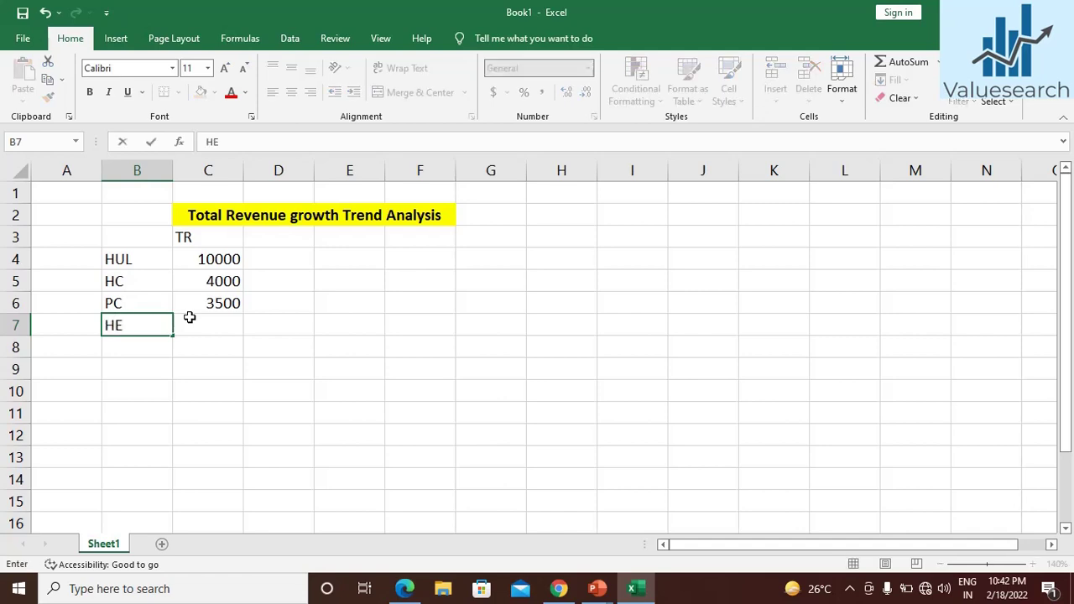
pyautogui.write('C')
pyautogui.press('Tab')
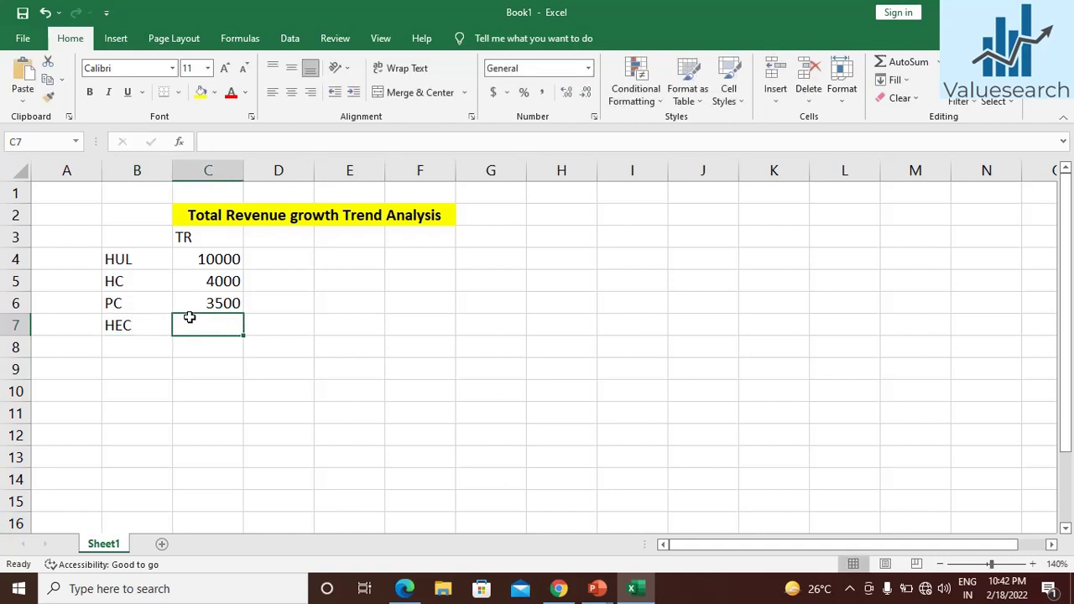
pyautogui.write('2000')
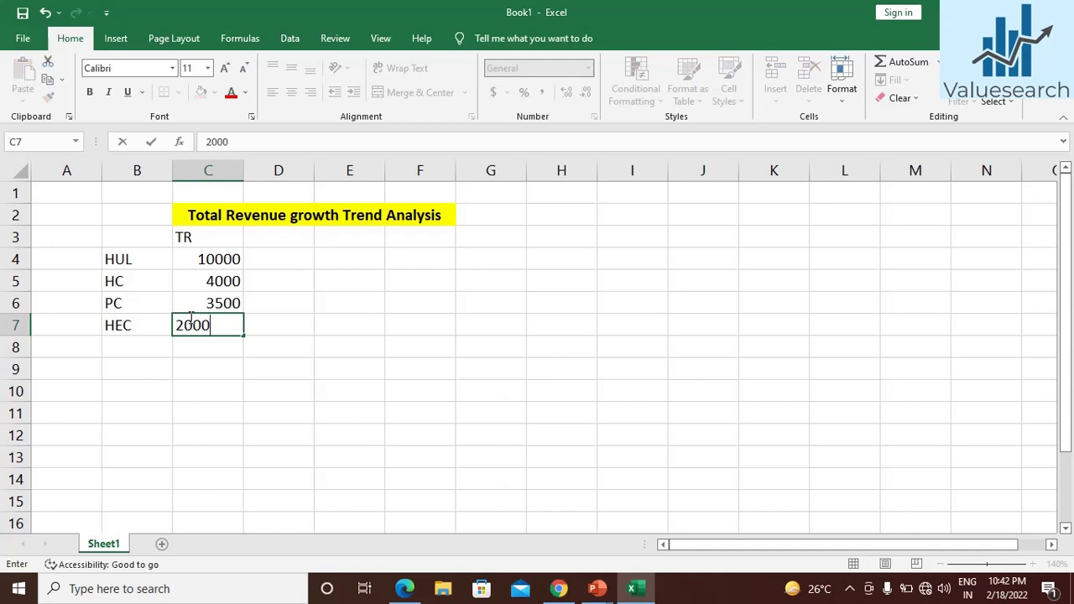
pyautogui.press('Return')
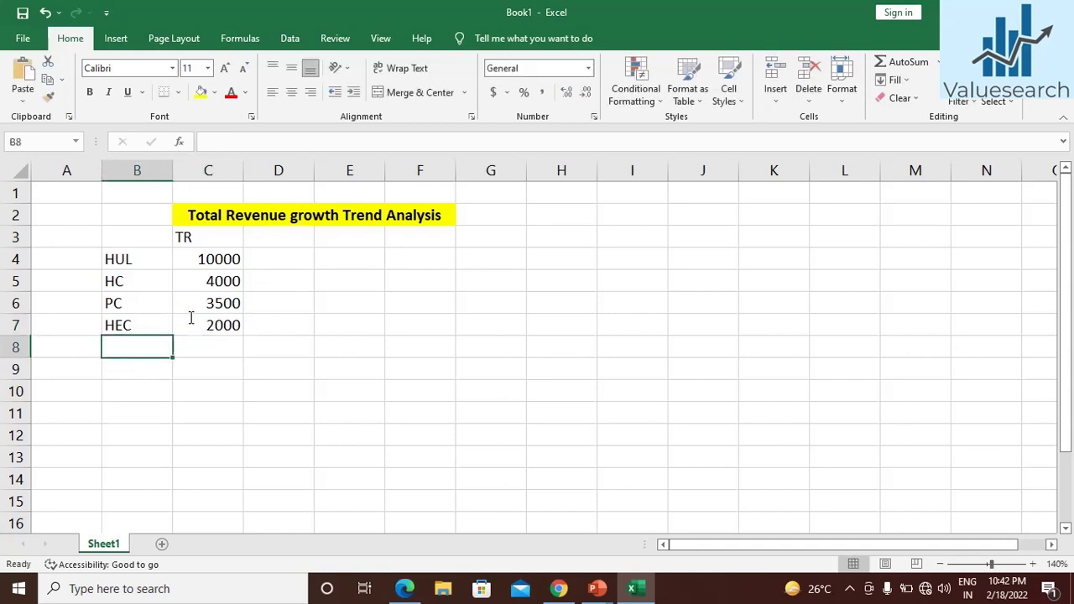
# - Add the last segment row with the label OT in B8 and 500 in C8
pyautogui.write('OT')
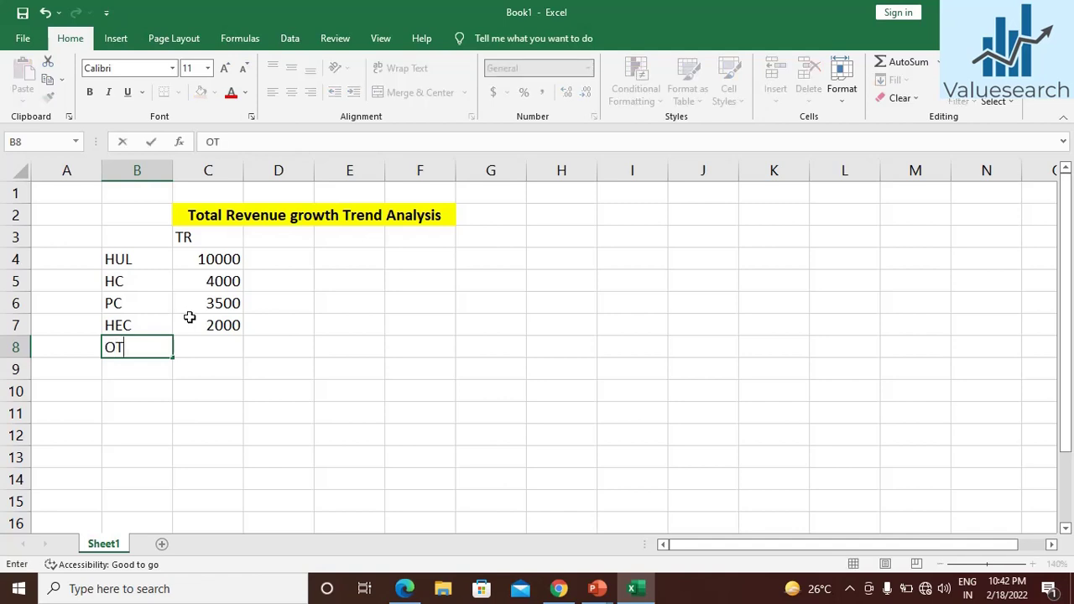
pyautogui.press('Right')
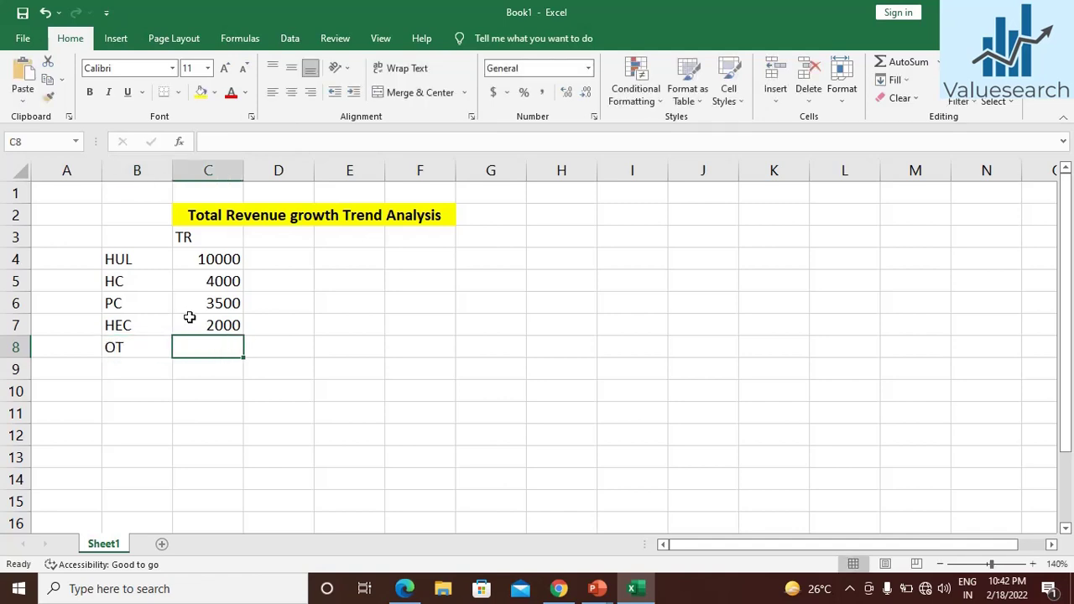
pyautogui.write('500')
pyautogui.press('Return')
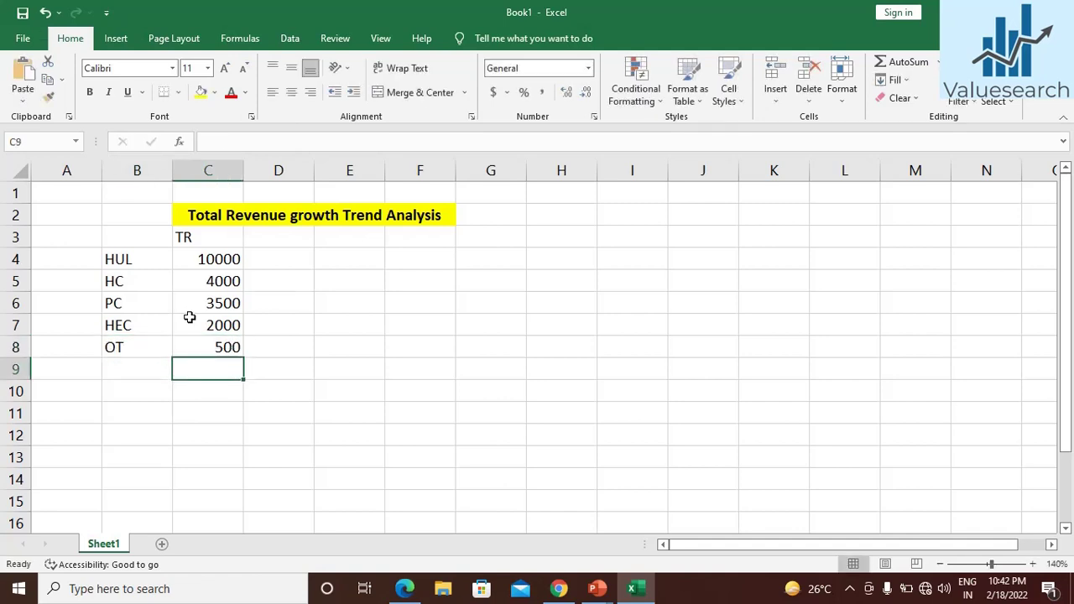
# - Enter the formula =(C4:C8) in C9, below the TR values
pyautogui.write('=')
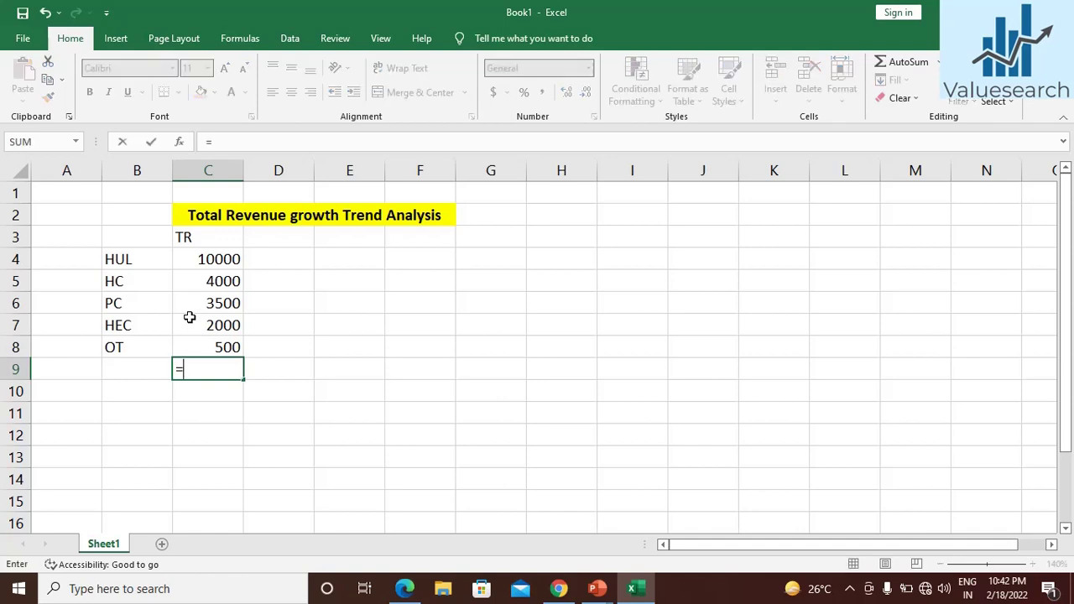
pyautogui.write('(')
pyautogui.press('Up')
pyautogui.hotkey('ctrl', 'Up')
pyautogui.press('Down')
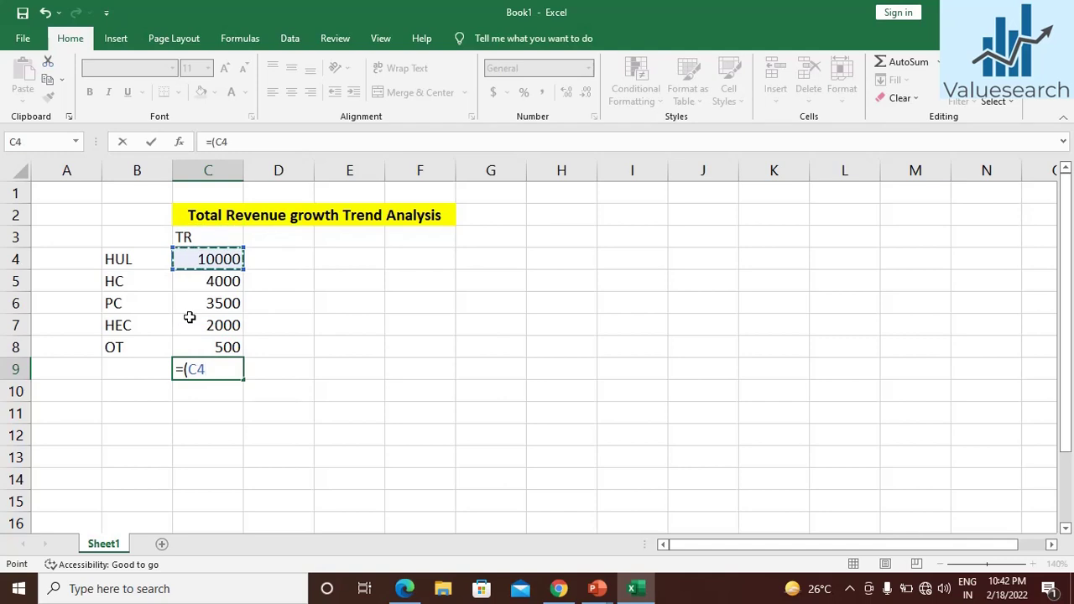
pyautogui.hotkey('shift', 'Down')
pyautogui.hotkey('shift', 'Down')
pyautogui.hotkey('shift', 'Down')
pyautogui.hotkey('shift', 'Down')
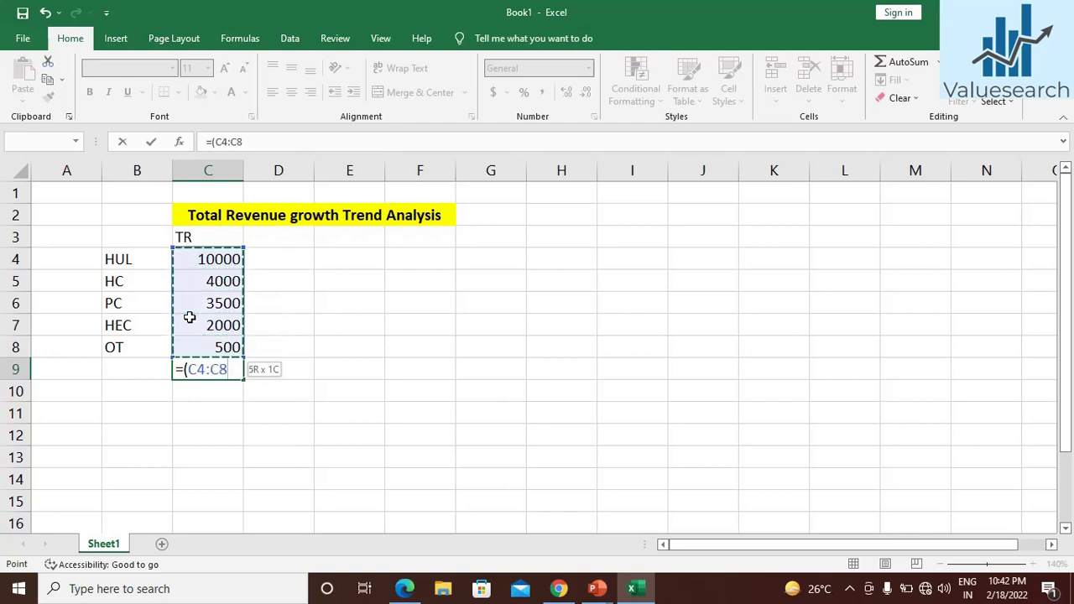
pyautogui.write(')')
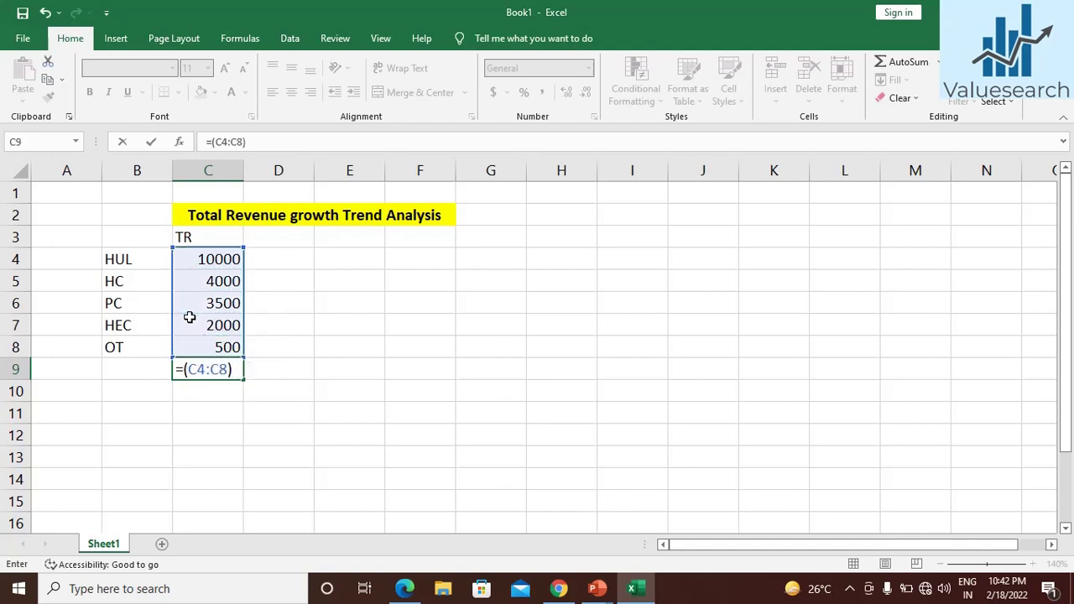
pyautogui.press('Return')
# - Correct the formula in C9 to =SUM(C4:C8)
pyautogui.press('Up')
pyautogui.press('F2')
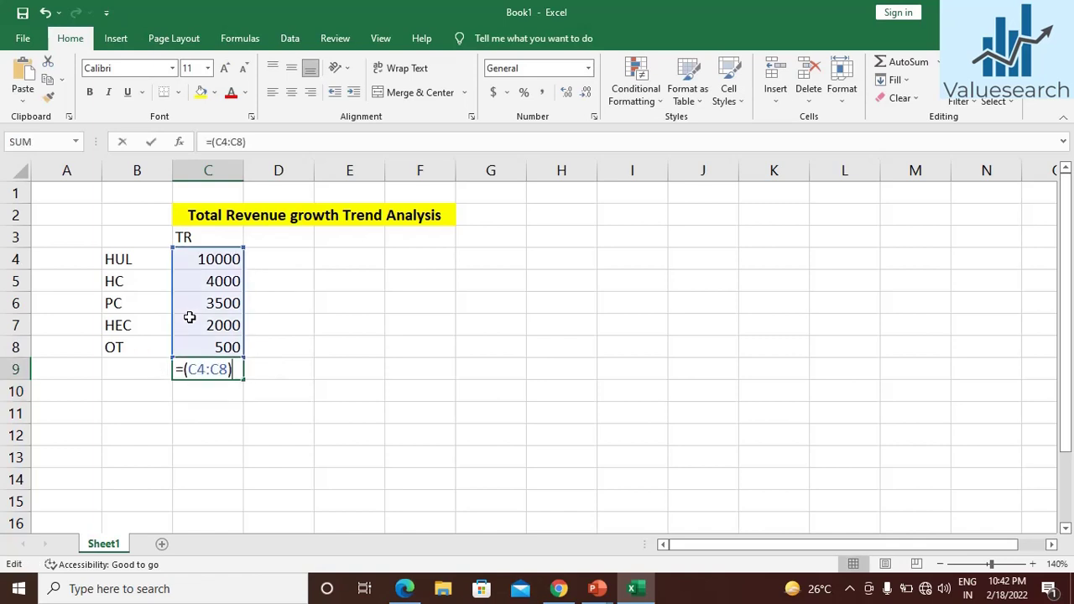
pyautogui.press('Left')
pyautogui.press('Left')
pyautogui.press('Left')
pyautogui.press('Left')
pyautogui.press('Left')
pyautogui.press('Left')
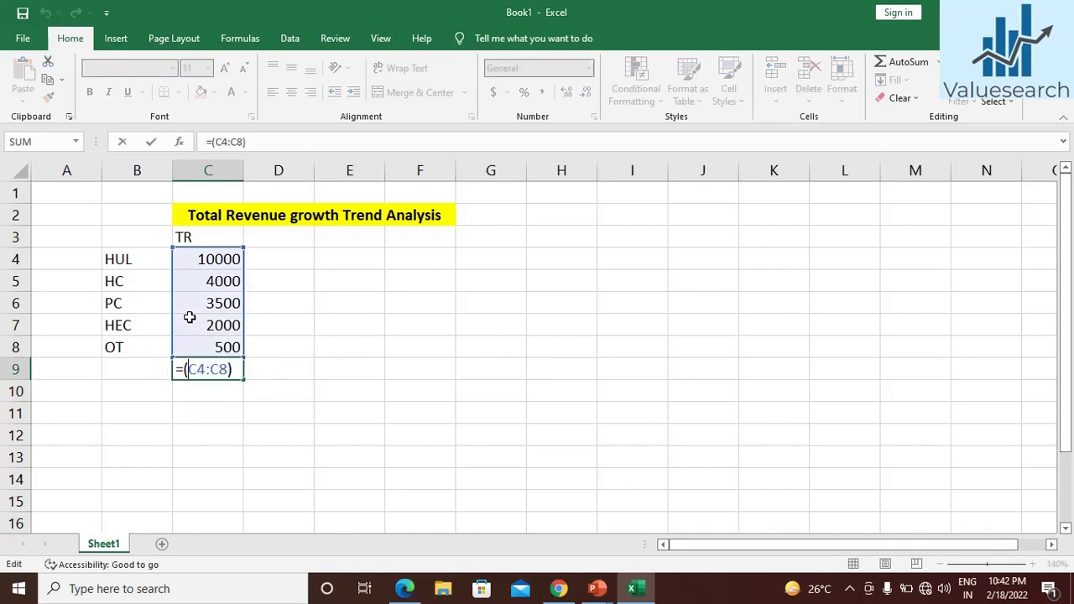
pyautogui.press('Left')
pyautogui.press('Left')
pyautogui.press('Left')
pyautogui.press('Right')
pyautogui.write('sum')
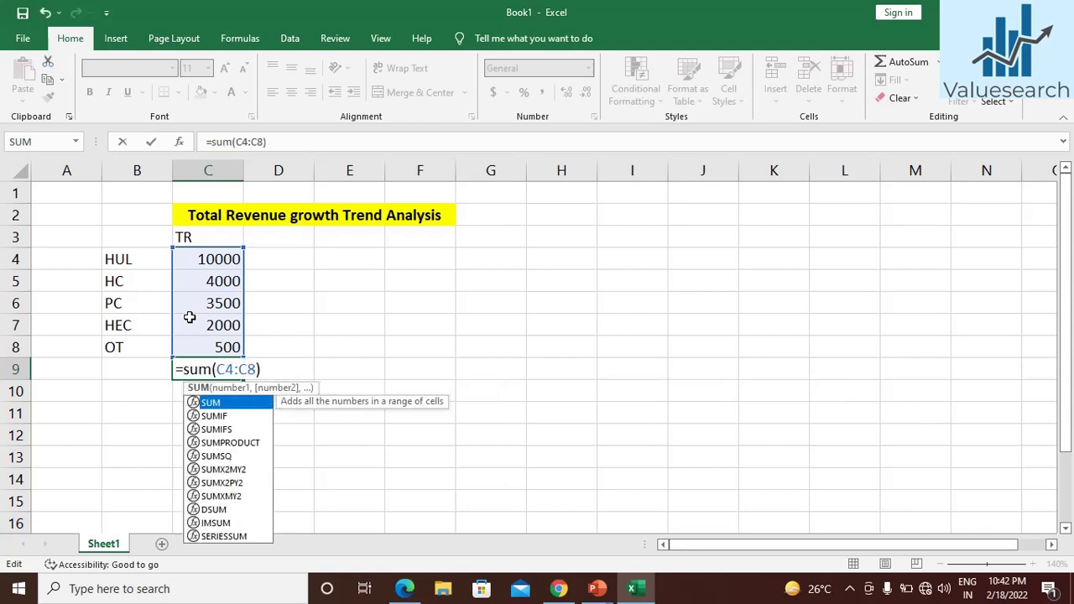
pyautogui.press('Return')
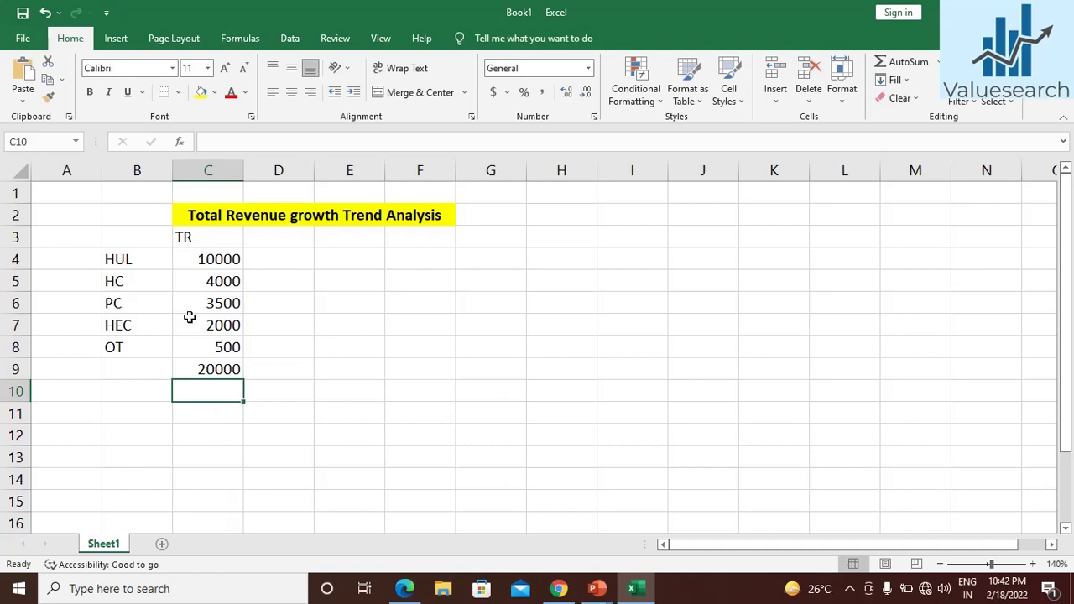
pyautogui.press('Up')
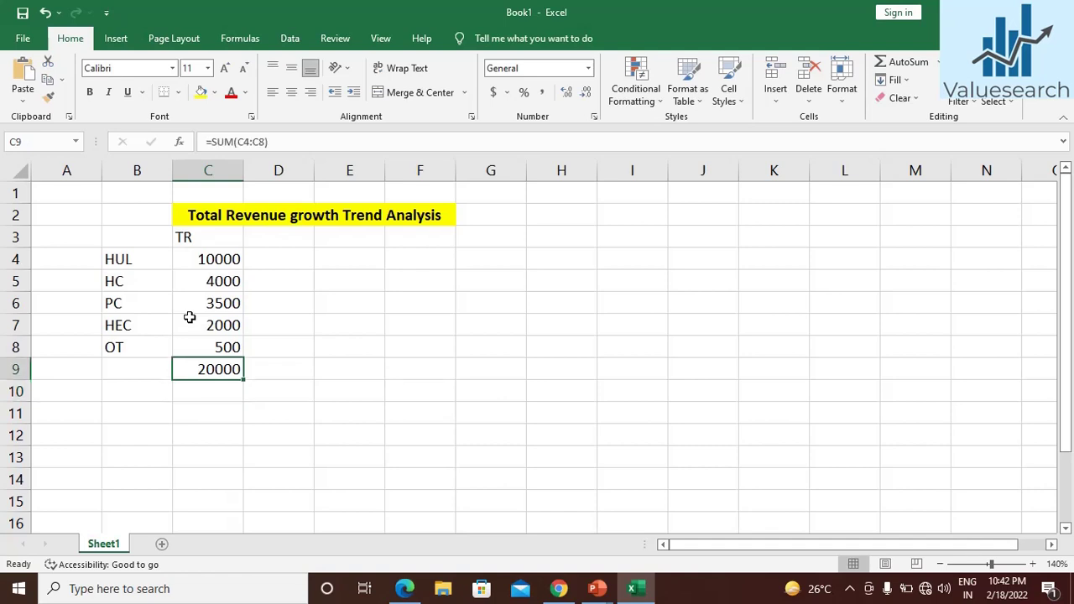
pyautogui.press('F2')
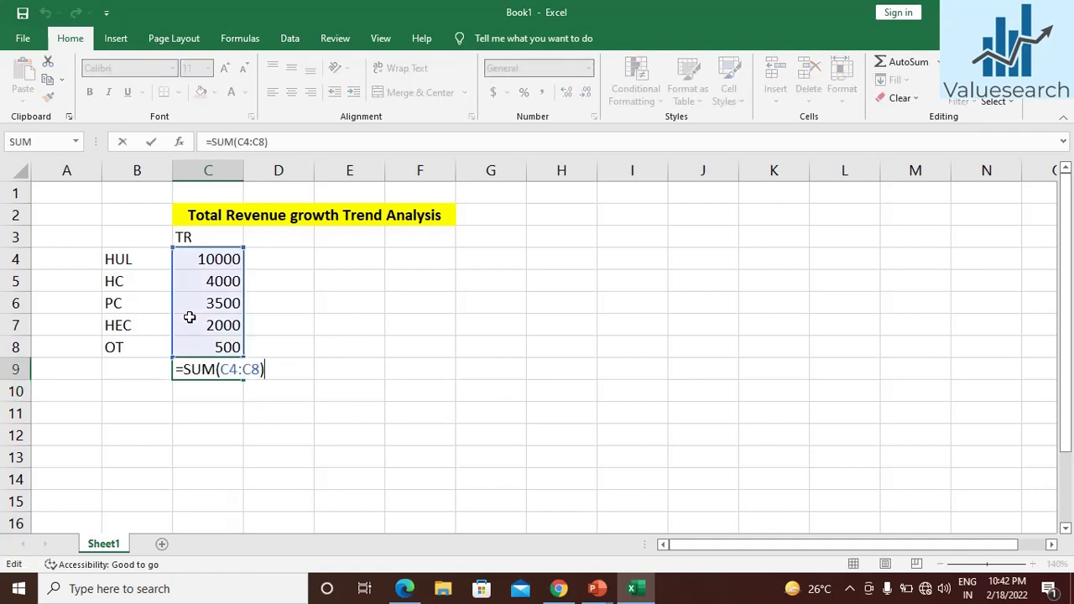
pyautogui.press('BackSpace')
pyautogui.press('BackSpace')
pyautogui.press('BackSpace')
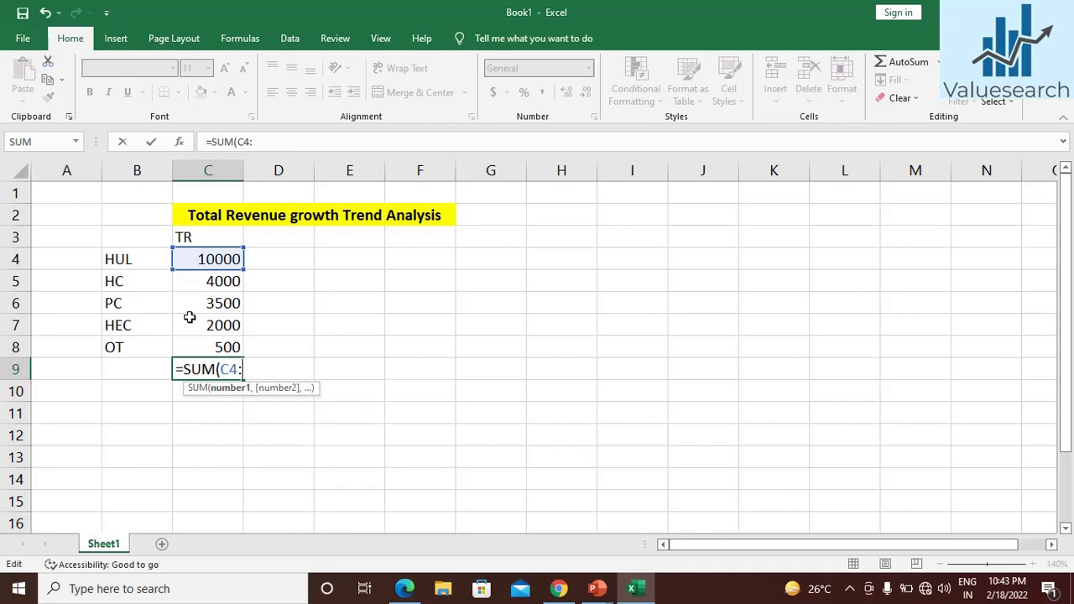
pyautogui.press('Escape')
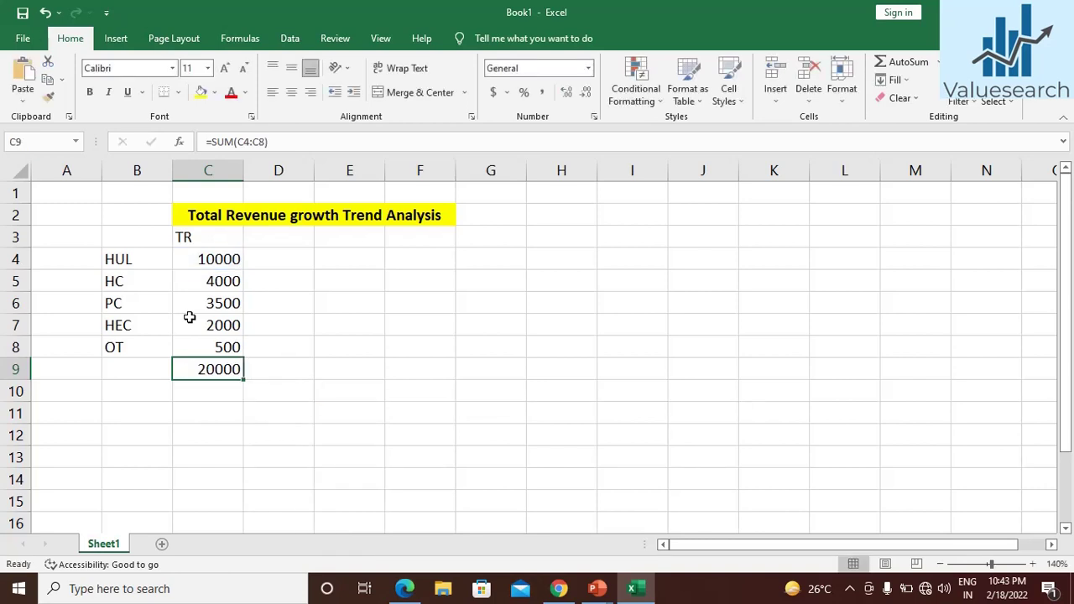
# - Replace the formula in C9 with a SUM of only the segment values in C5:C8
pyautogui.write('=sum')
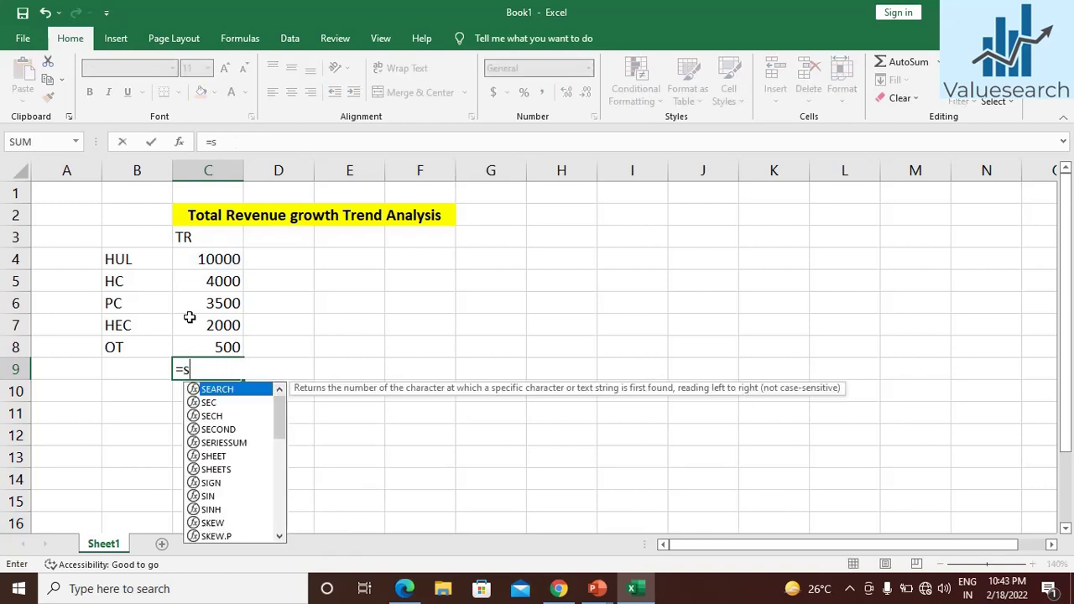
pyautogui.press('Tab')
pyautogui.press('Up')
pyautogui.press('Up')
pyautogui.press('Up')
pyautogui.press('Up')
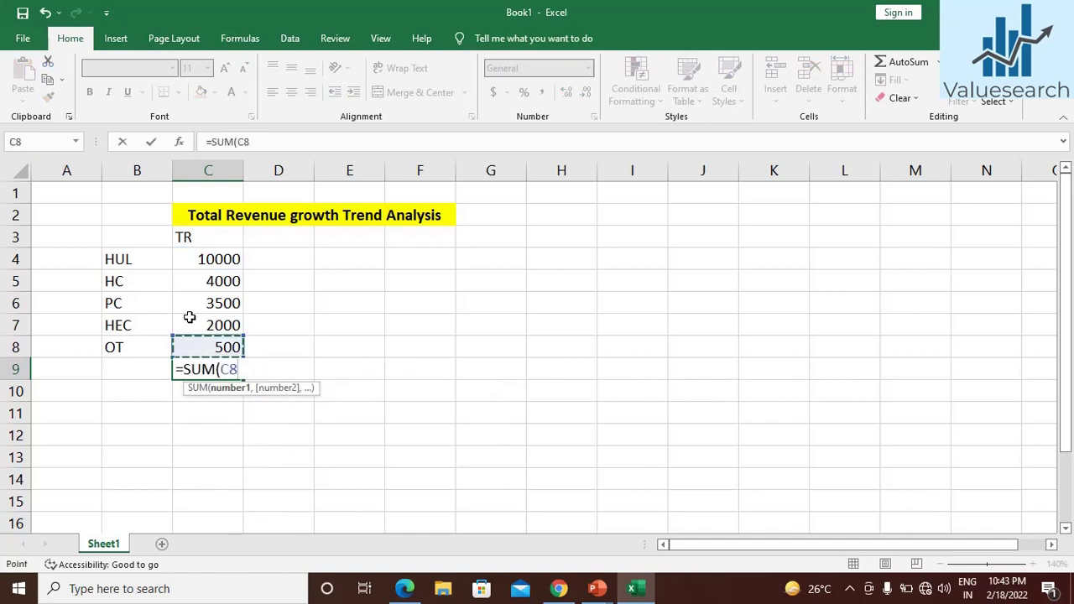
pyautogui.hotkey('shift', 'Down')
pyautogui.hotkey('shift', 'Down')
pyautogui.hotkey('shift', 'Down')
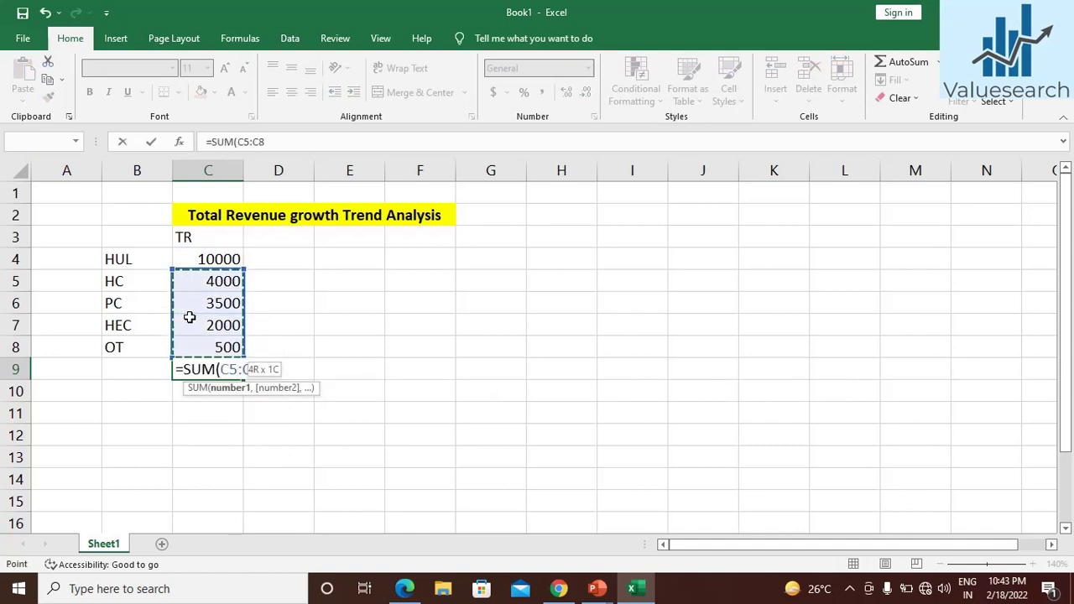
pyautogui.press('Return')
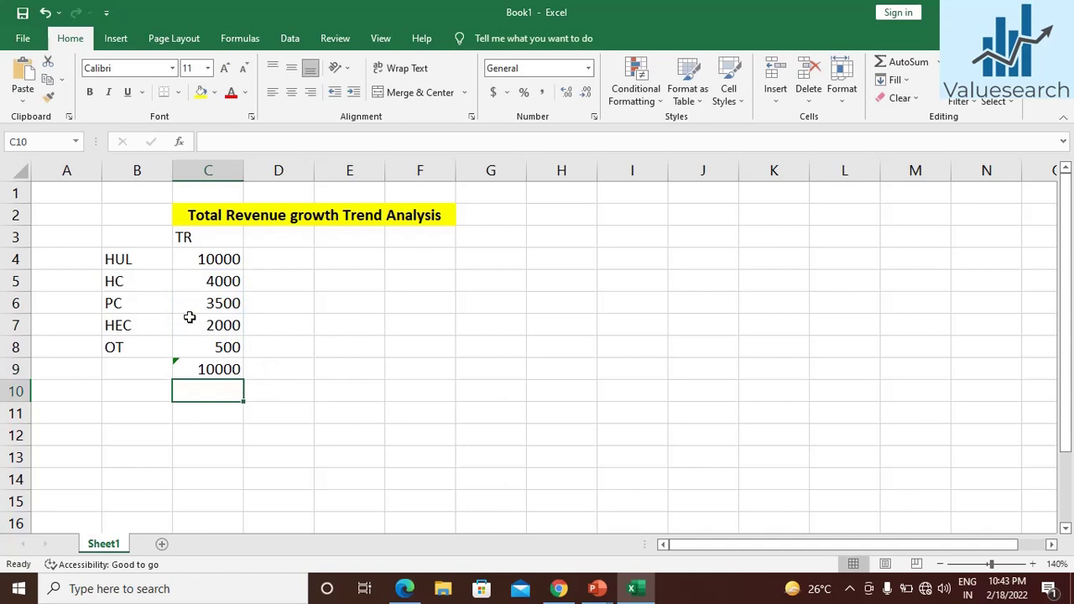
# - Clear the sum formula from C9 below the segment values
pyautogui.press('Up')
pyautogui.press('Delete')
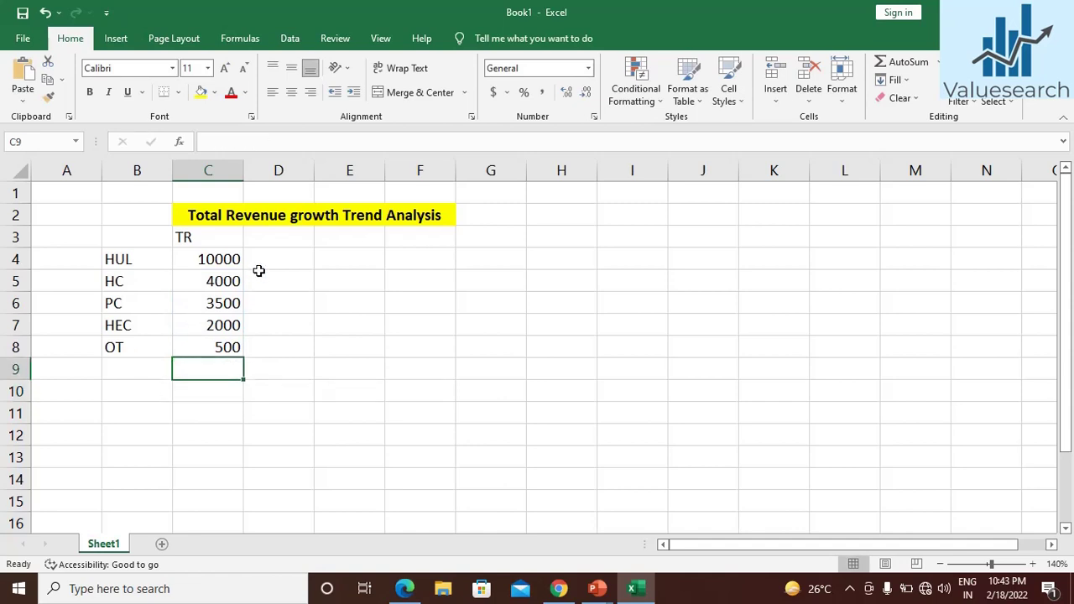
# - Compare the combined segment values in C5:C8 with the HUL value in C4
pyautogui.click(235, 277)
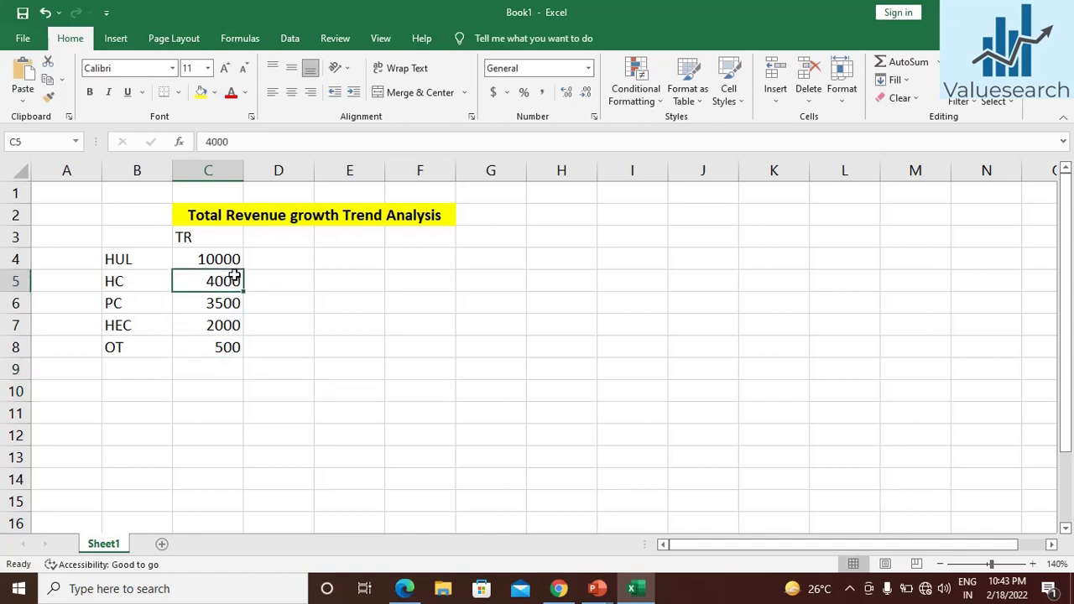
pyautogui.click(225, 260)
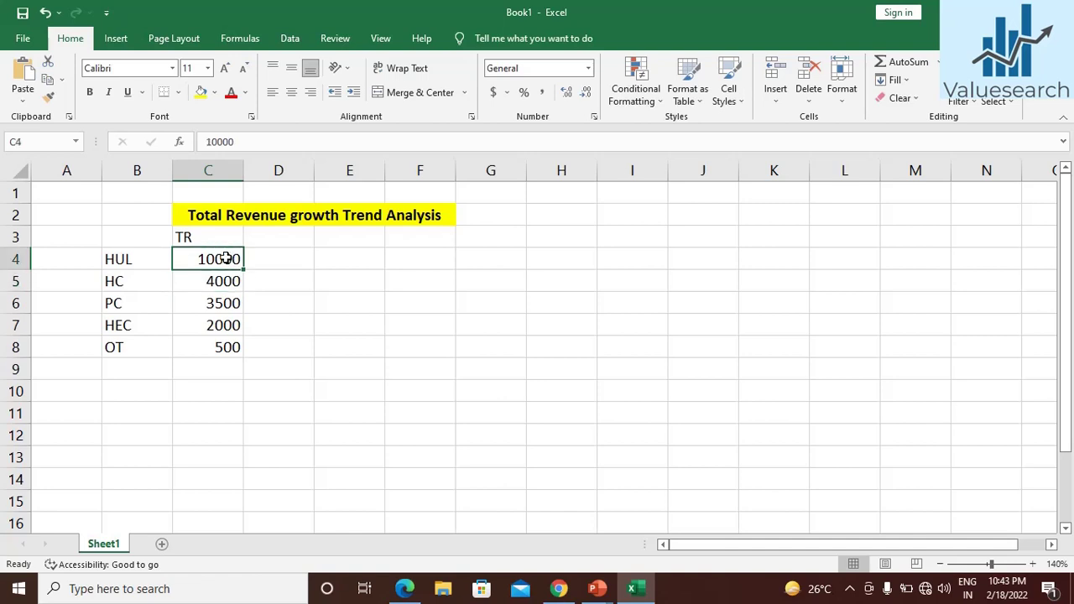
pyautogui.click(220, 283)
pyautogui.hotkey('shift', 'Down')
pyautogui.hotkey('shift', 'Down')
pyautogui.hotkey('shift', 'Down')
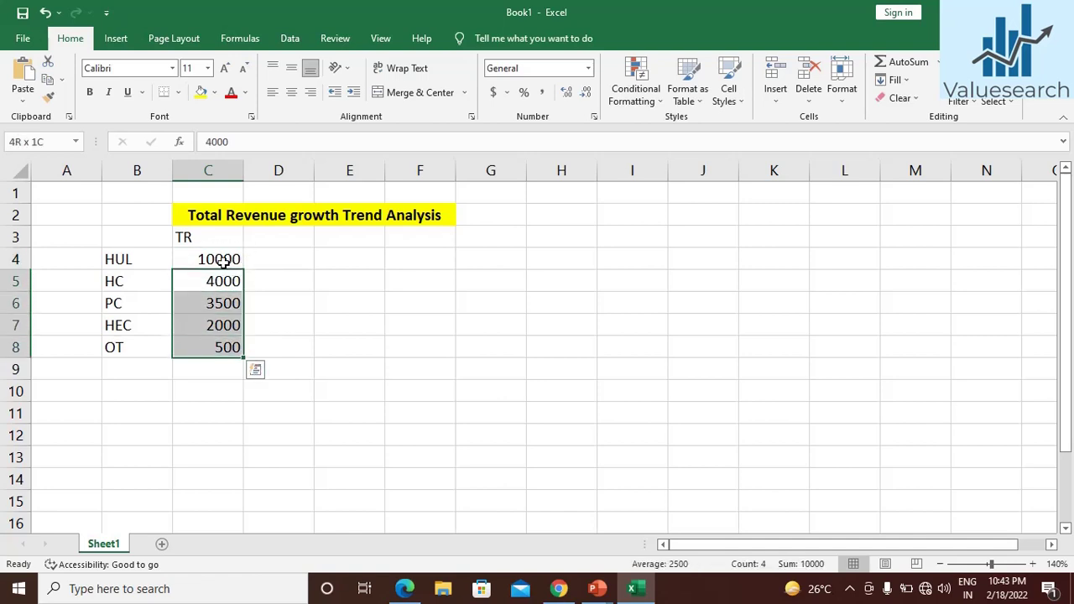
pyautogui.click(226, 261)
# - Put the label TR in B3 and replace the heading in C3 with the year 2016
pyautogui.click(138, 240)
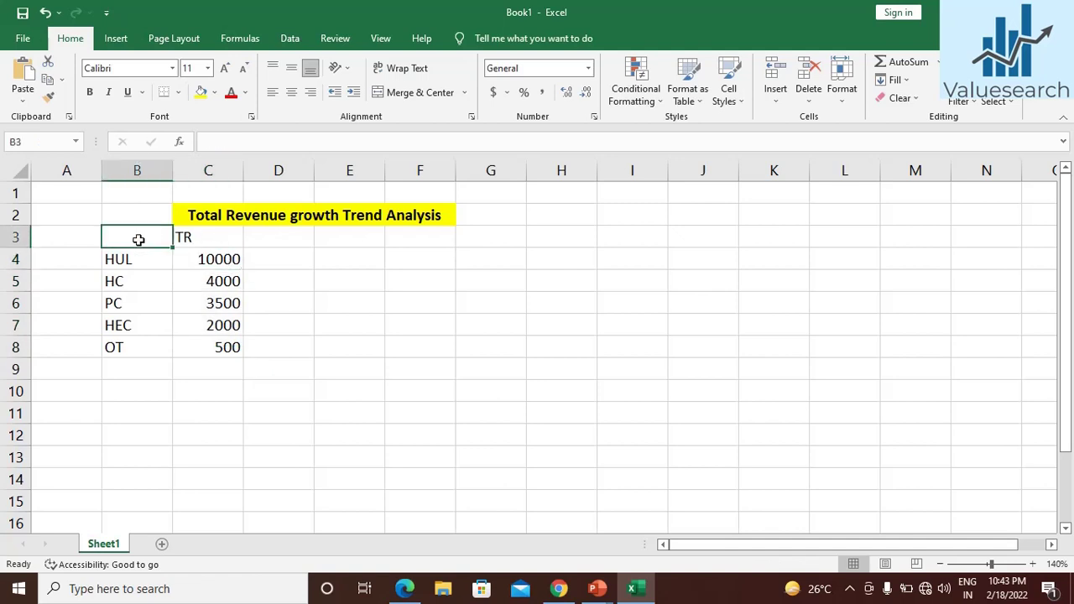
pyautogui.write('TR')
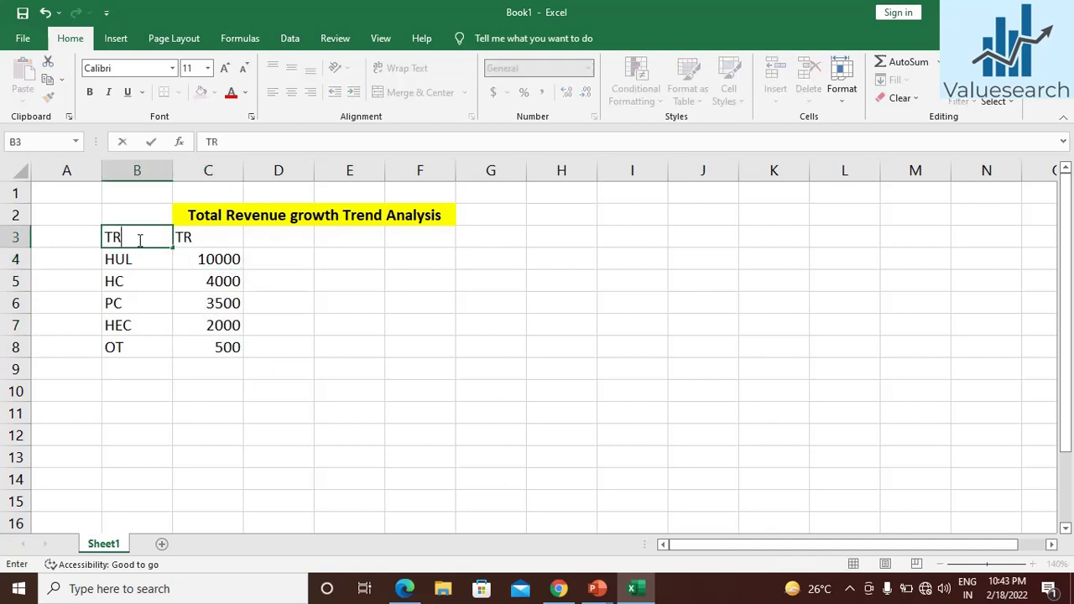
pyautogui.press('Tab')
pyautogui.write('2016')
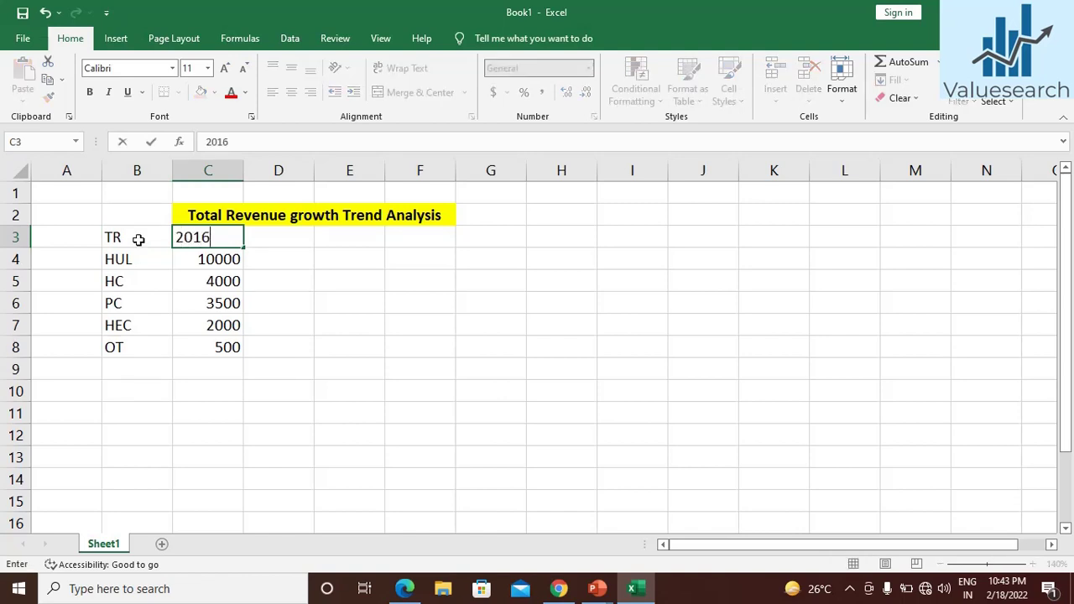
pyautogui.press('Tab')
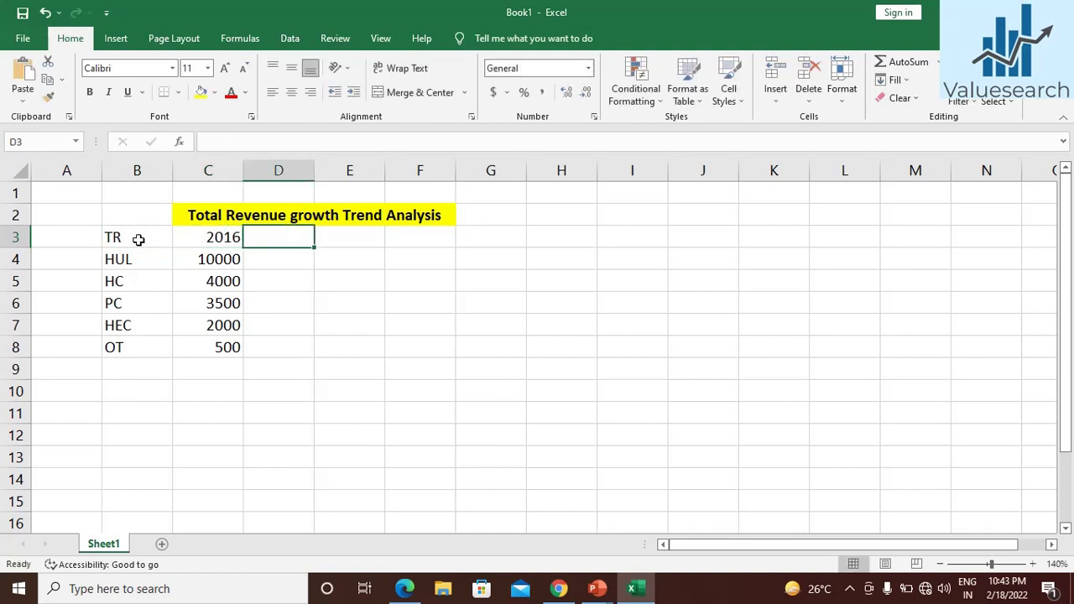
# - Add the year headings 2017, 2018, 2019 and 2020 in D3 to G3
pyautogui.write('2017')
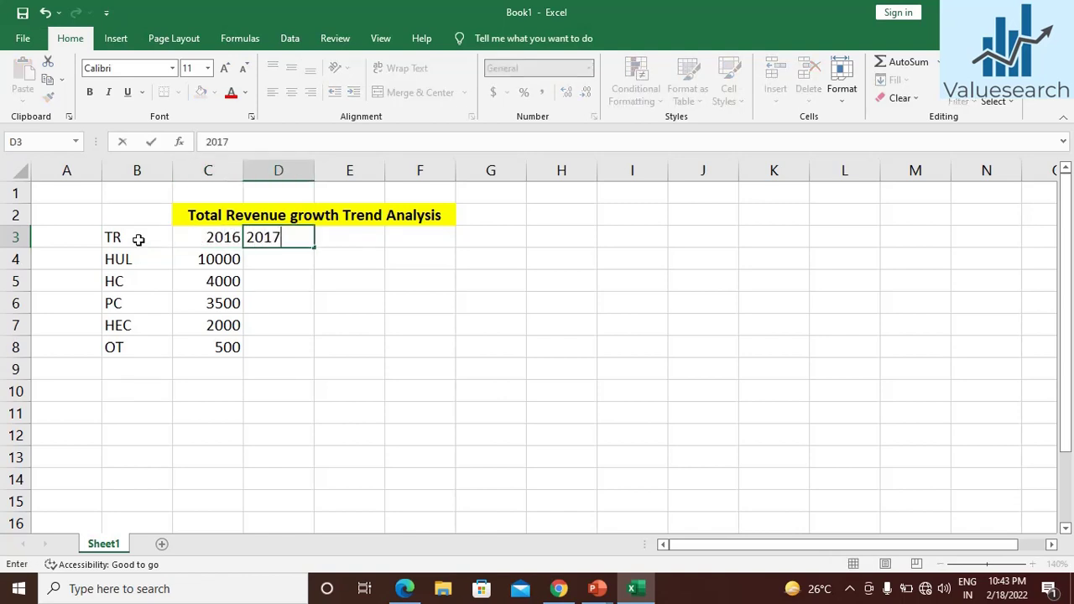
pyautogui.press('Tab')
pyautogui.write('2018')
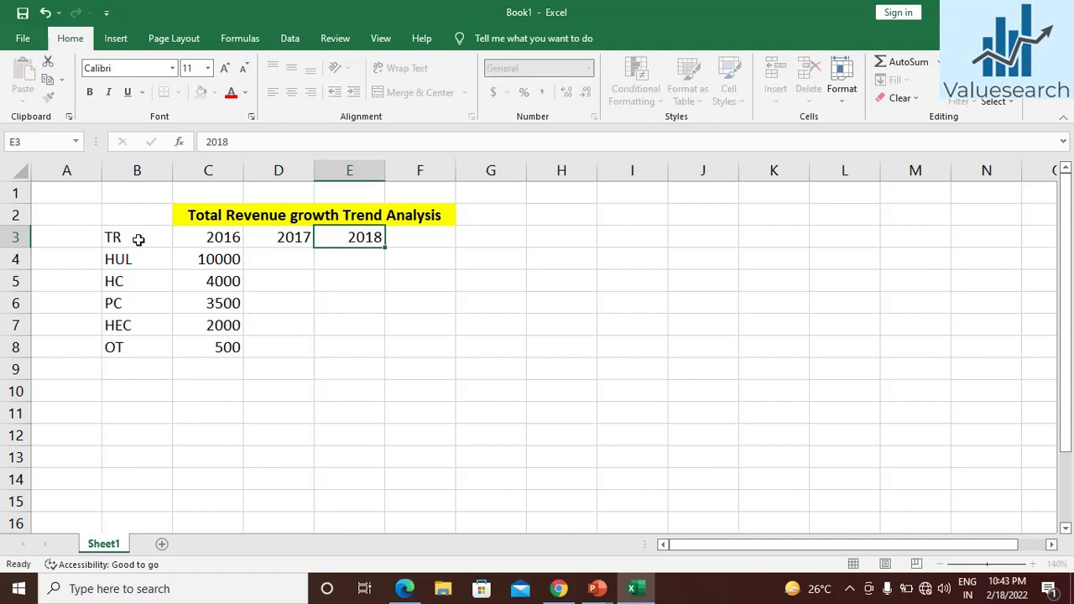
pyautogui.press('Tab')
pyautogui.write('2019')
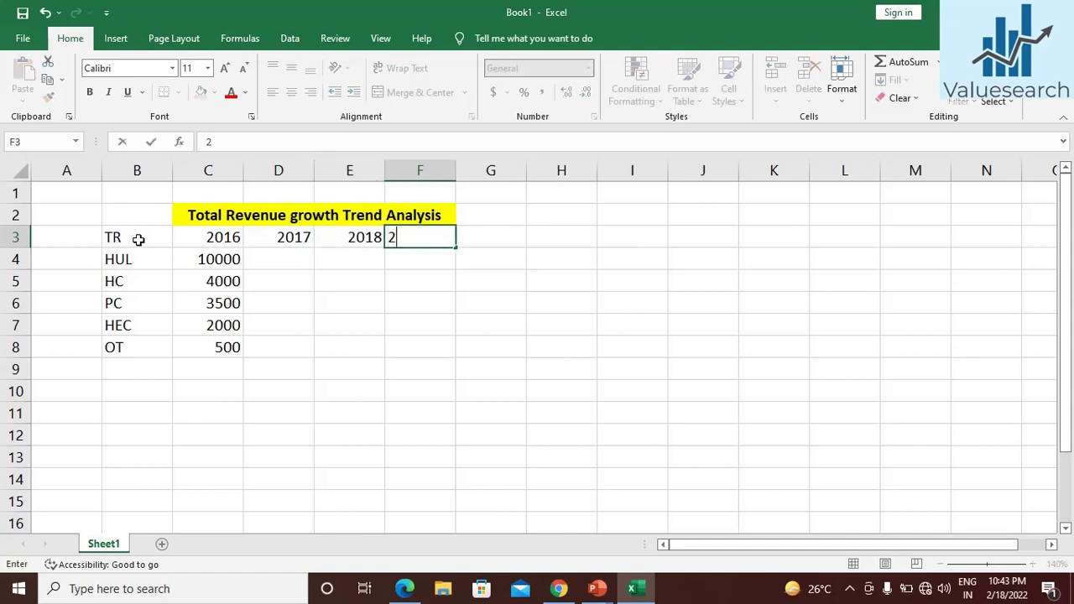
pyautogui.press('Tab')
pyautogui.write('2020')
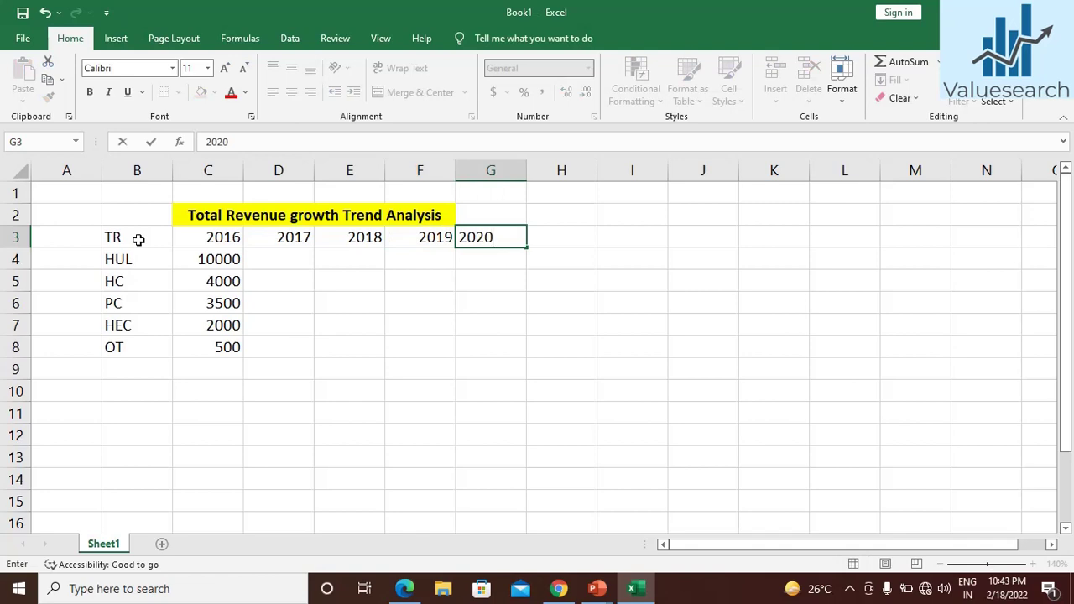
pyautogui.press('Tab')
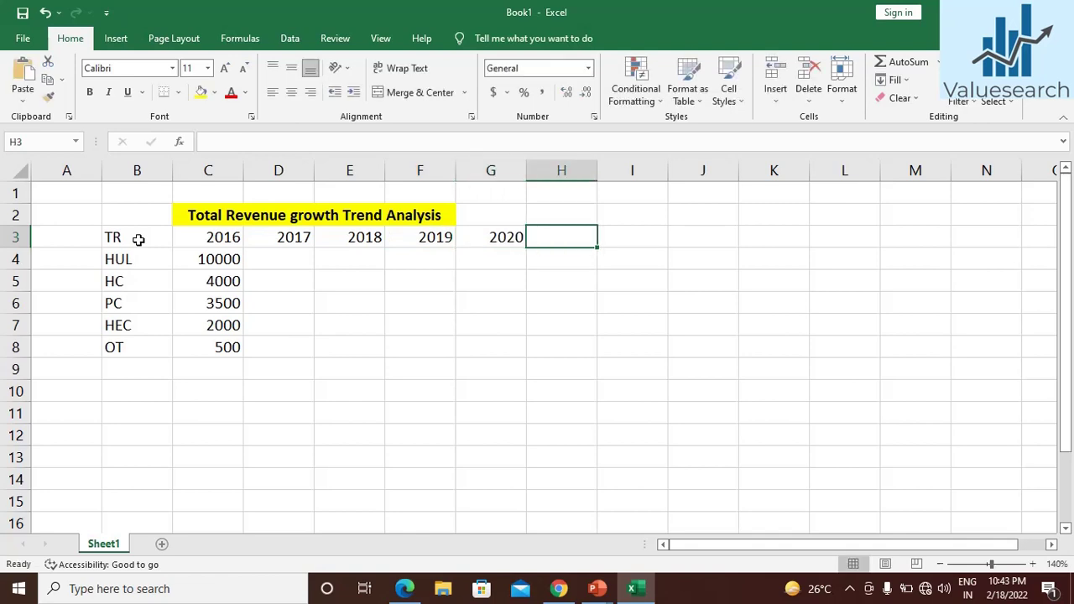
# - Add the final year heading 2021 in H3
pyautogui.press('Left')
pyautogui.press('Left')
pyautogui.press('Left')
pyautogui.press('Left')
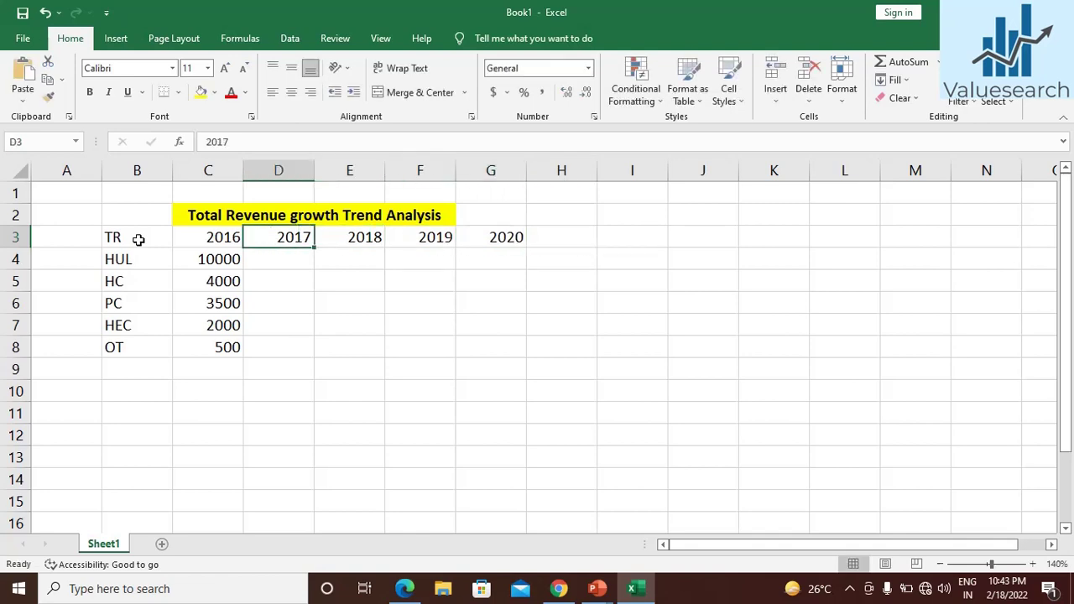
pyautogui.press('Left')
pyautogui.press('Right')
pyautogui.press('Right')
pyautogui.press('Right')
pyautogui.press('Right')
pyautogui.press('Right')
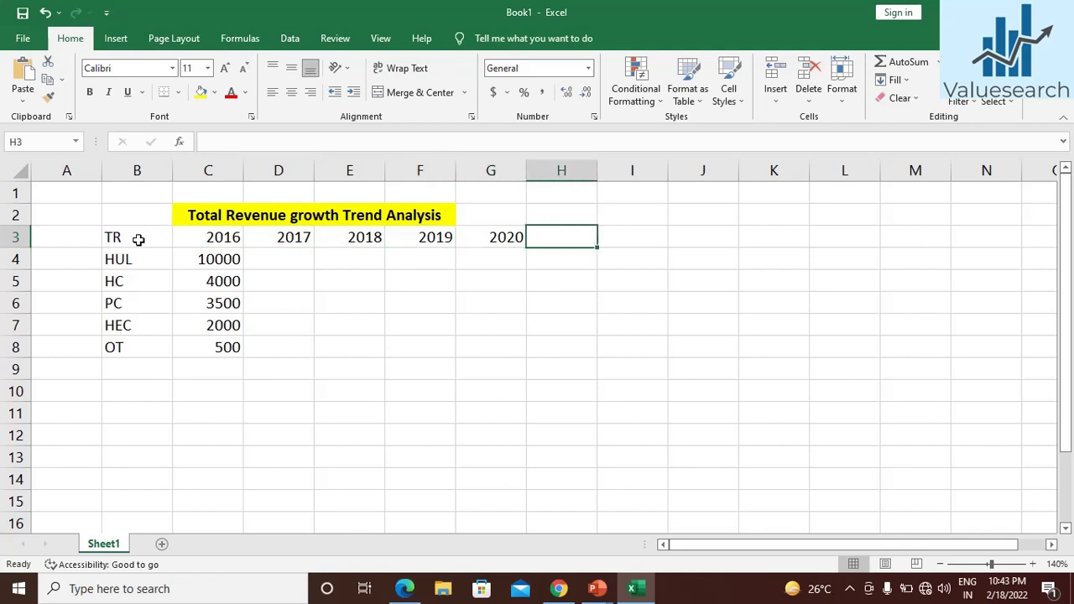
pyautogui.write('2021')
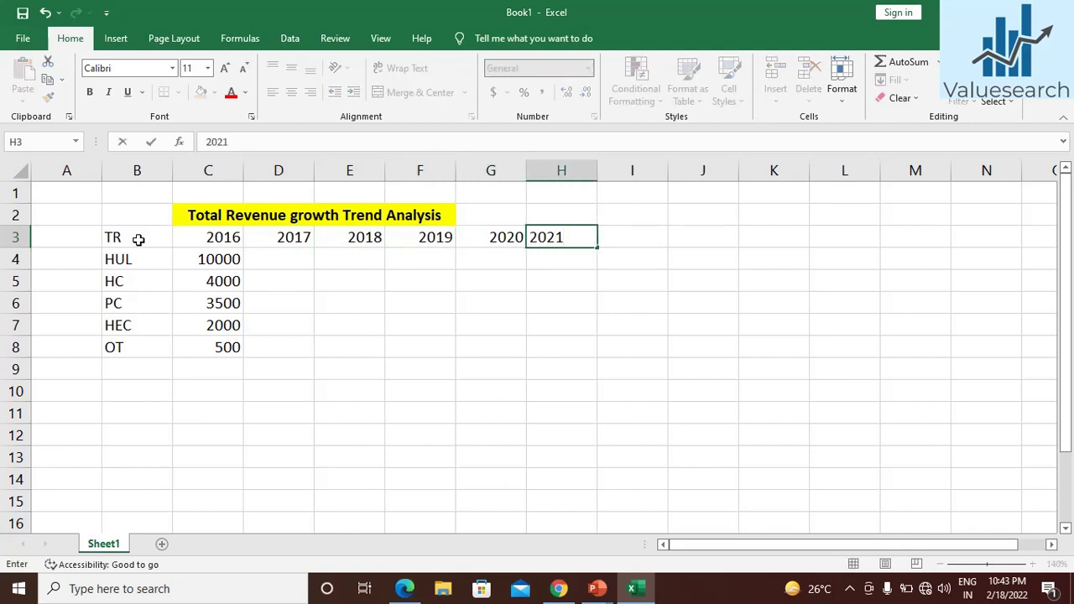
pyautogui.press('Right')
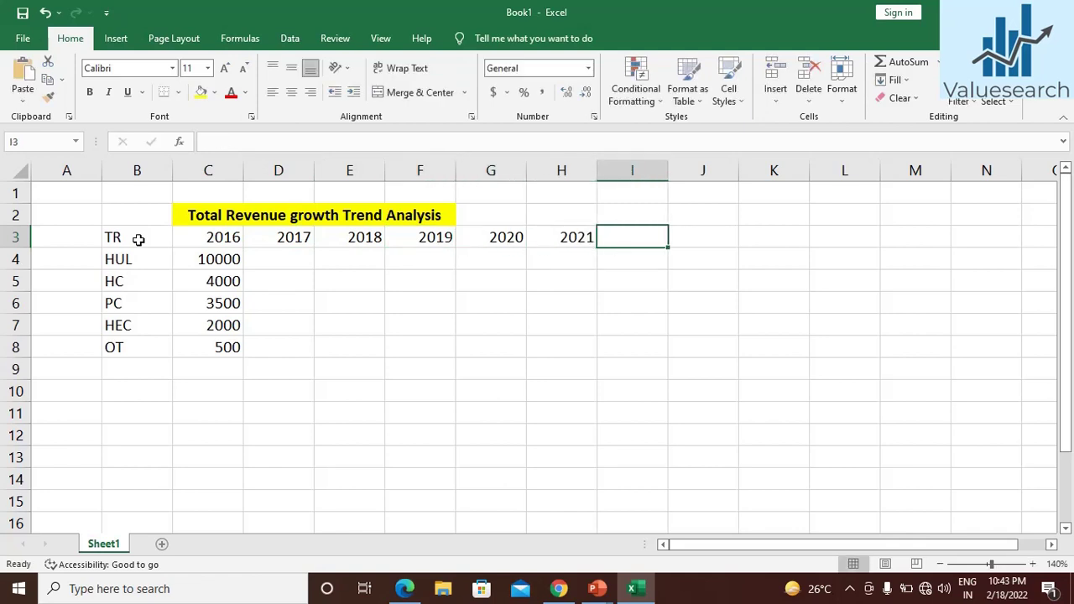
# - Enter HUL's total revenue as 11000 for 2017 in D4 and 12500 for 2018 in E4
pyautogui.press('Down')
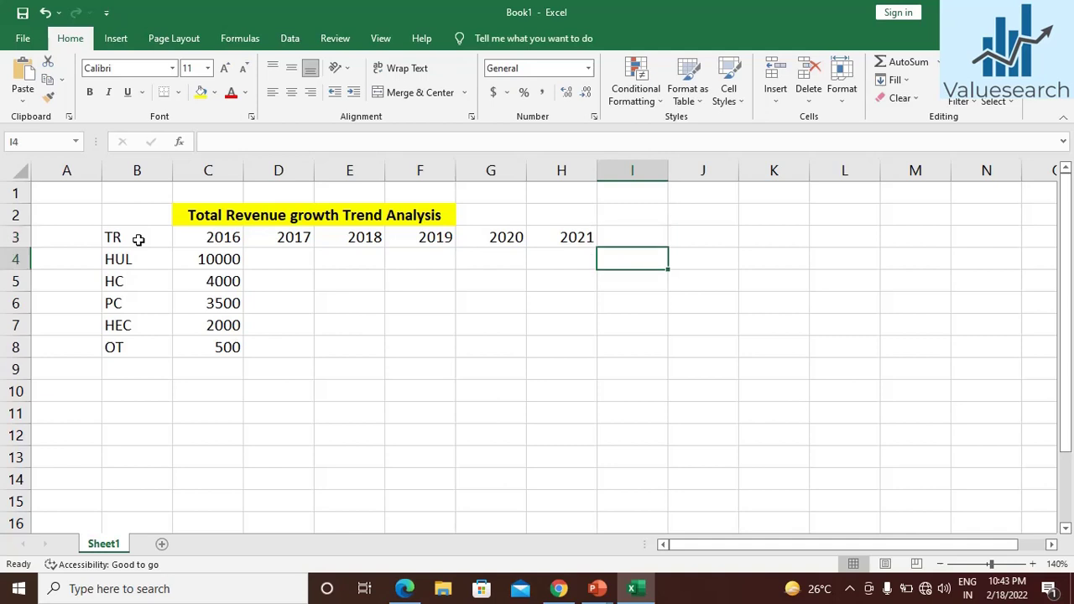
pyautogui.press('Left')
pyautogui.press('Left')
pyautogui.press('Left')
pyautogui.press('Left')
pyautogui.press('Left')
pyautogui.press('Left')
pyautogui.press('Right')
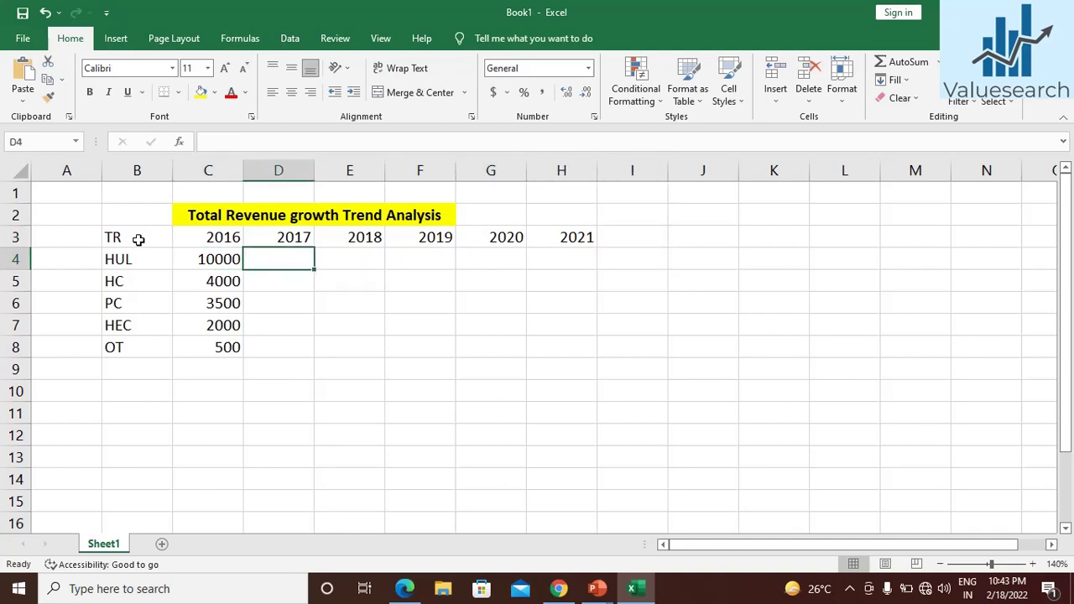
pyautogui.write('11000')
pyautogui.press('Right')
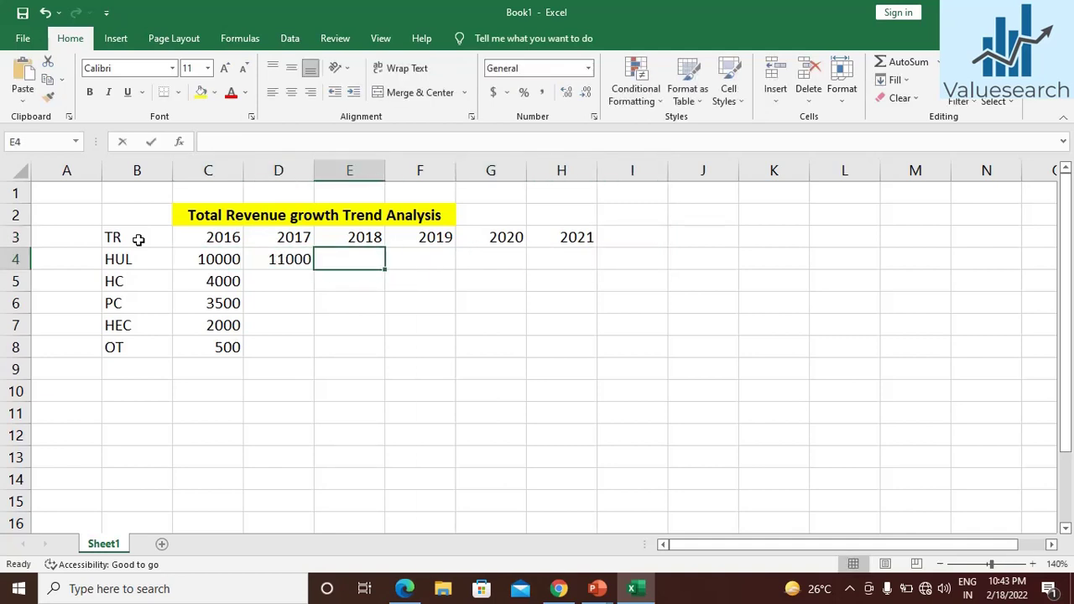
pyautogui.write('12500')
pyautogui.press('Right')
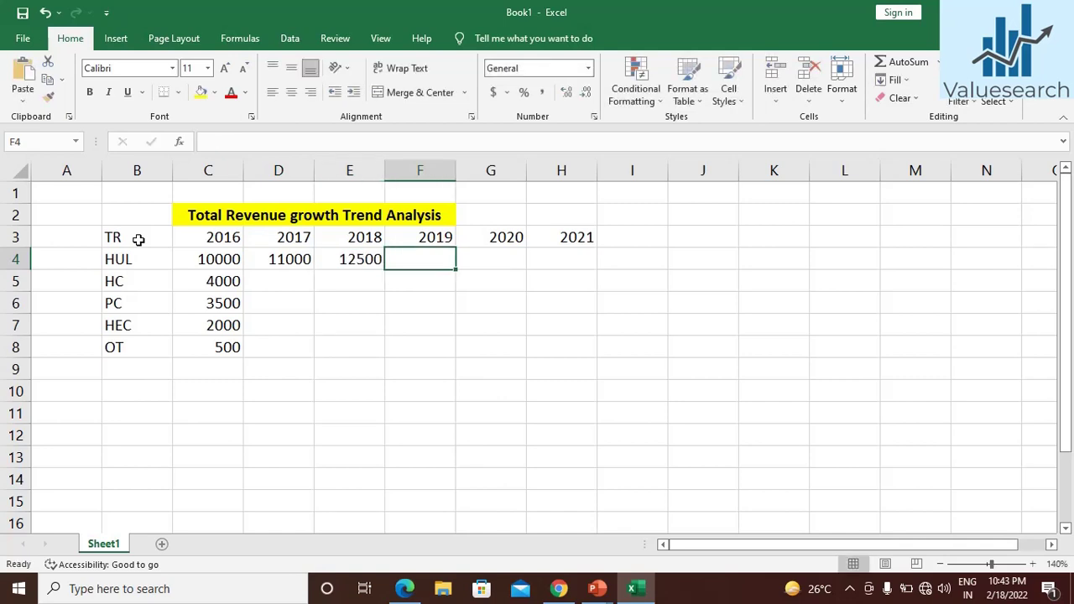
# - Enter HUL's total revenue as 13000 for 2019 in F4, 14000 for 2020 in G4 and 15000 for 2021 in H4
pyautogui.write('13000')
pyautogui.press('Right')
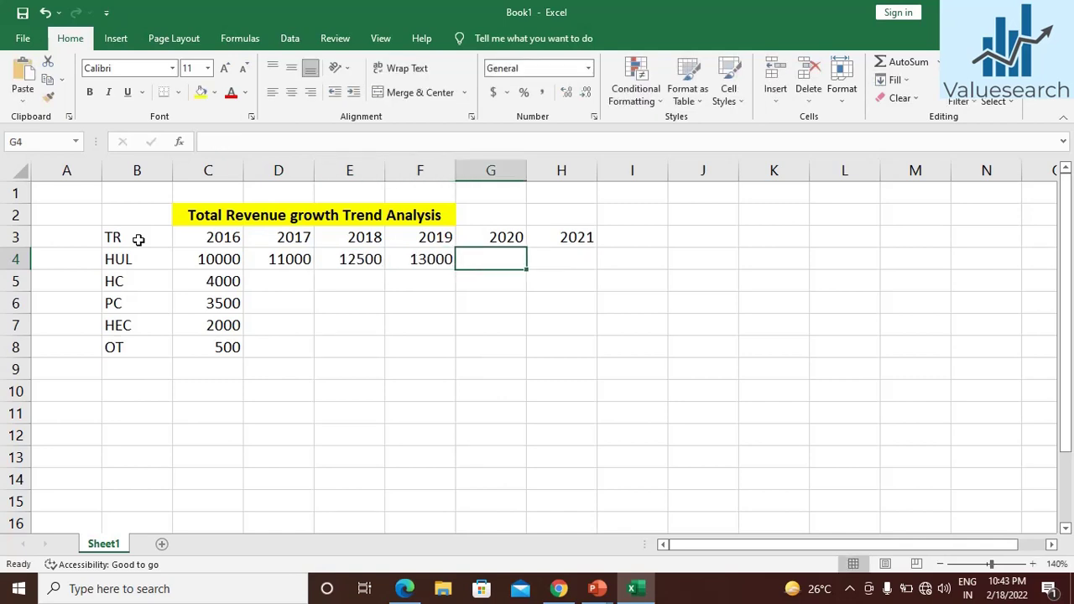
pyautogui.write('14000')
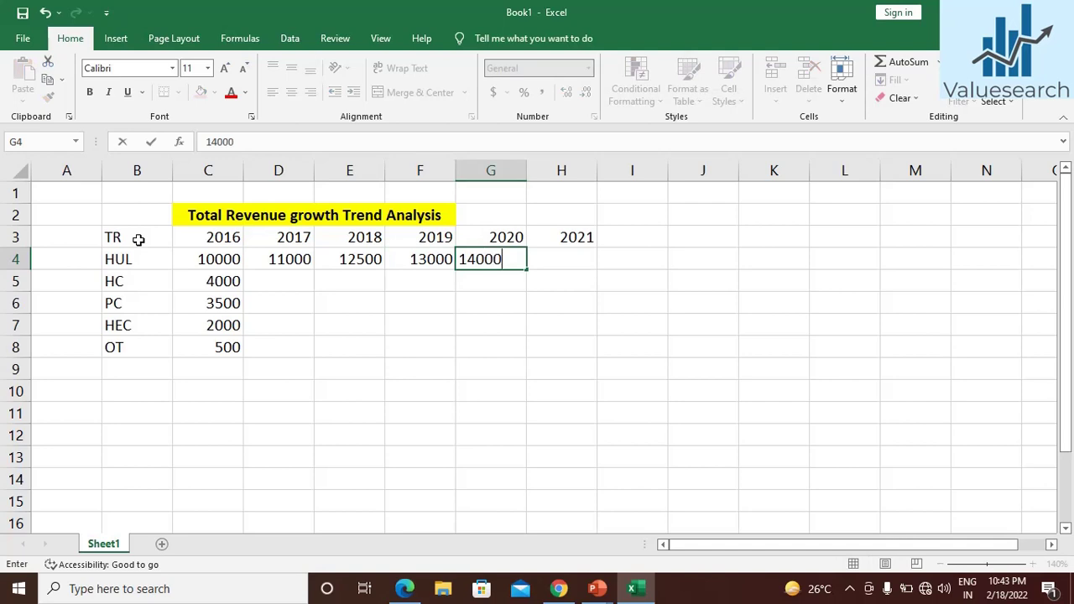
pyautogui.press('Right')
pyautogui.write('15000')
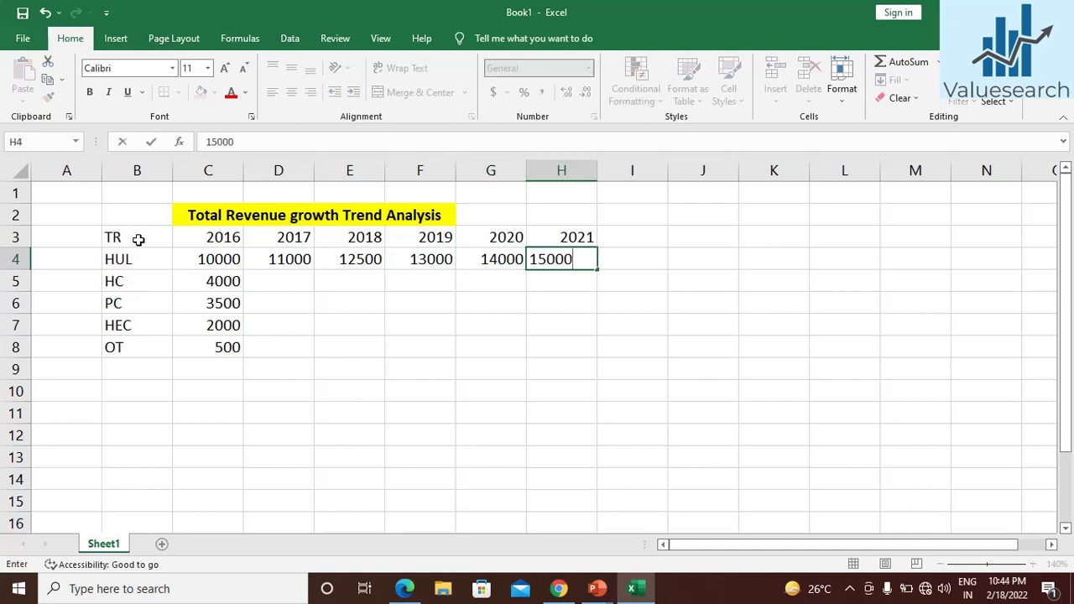
pyautogui.press('Return')
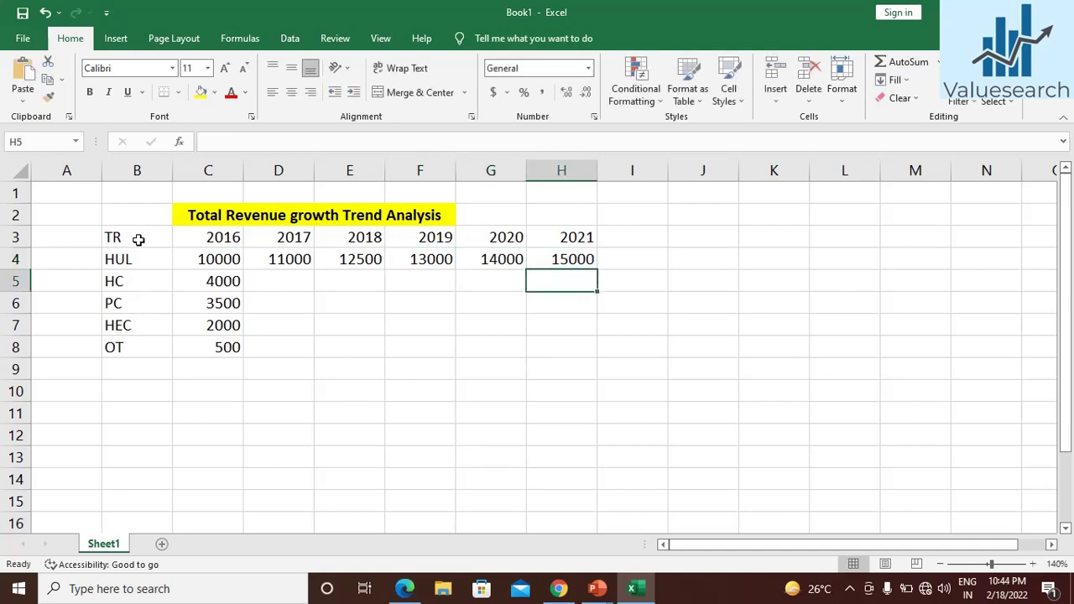
# - Add the label "CAGR ?" in I4 at the end of the HUL row
pyautogui.press('Up')
pyautogui.press('Right')
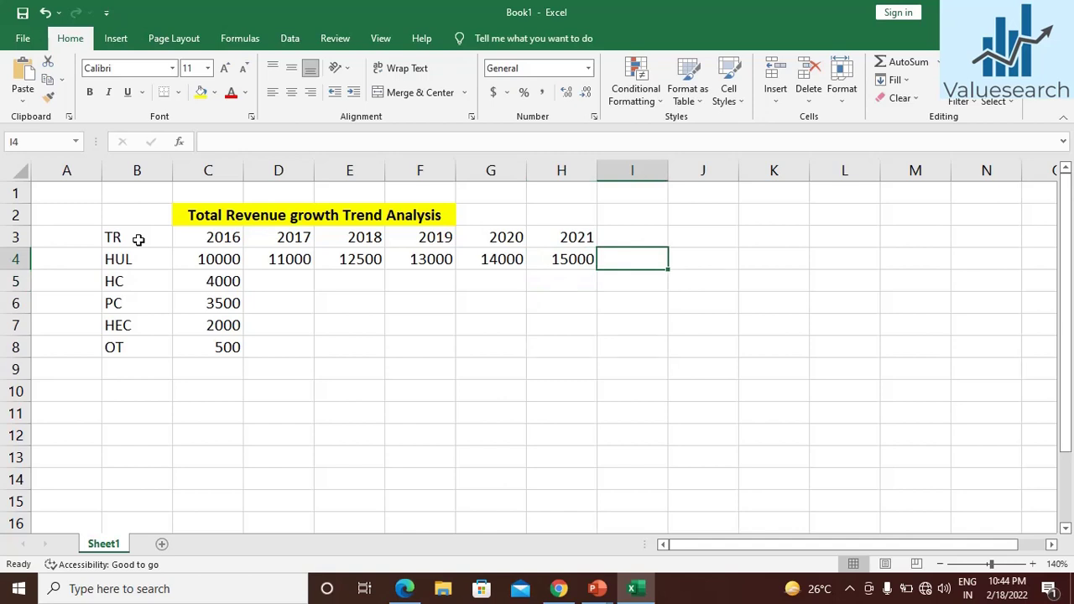
pyautogui.write('CAGR')
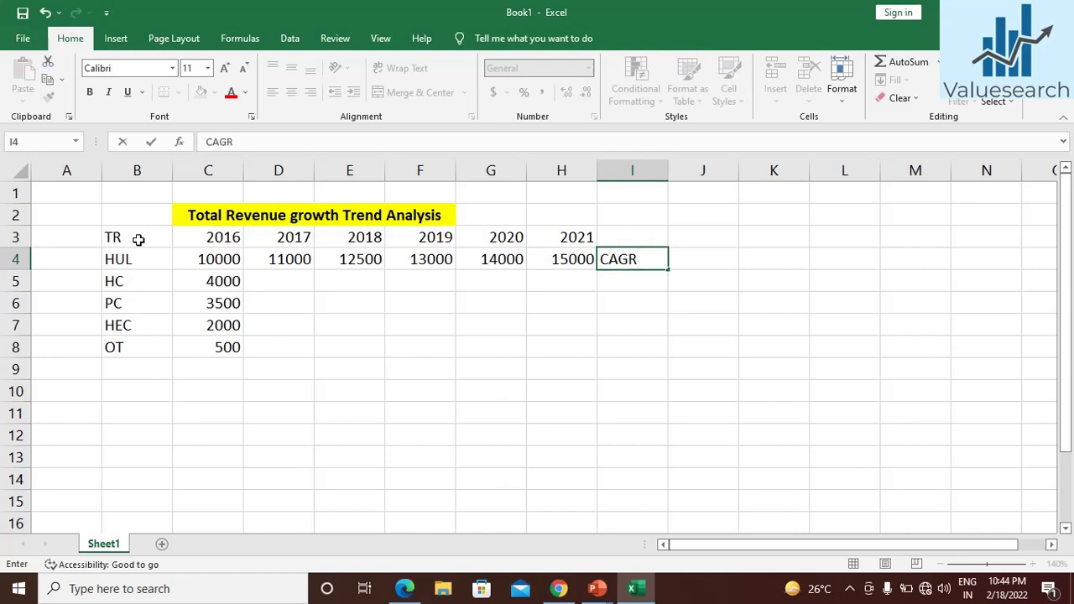
pyautogui.write('?')
pyautogui.press('F2')
pyautogui.press('Left')
pyautogui.press('Return')
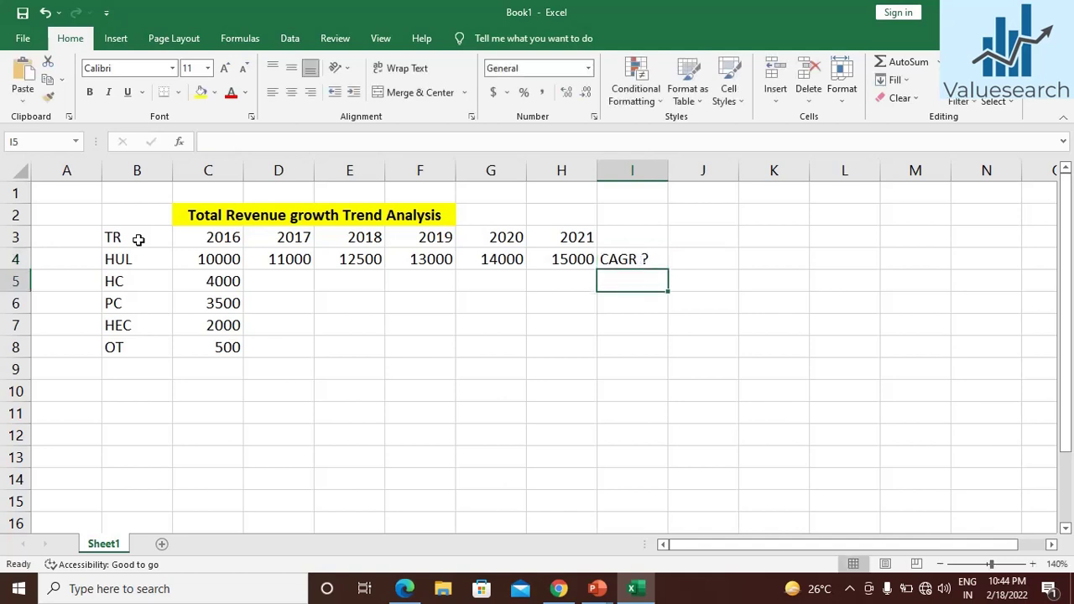
# - Examine HUL's yearly revenues in row 4 and the 2017 cells of the HC, PC, HEC and OT segments
pyautogui.press('Up')
pyautogui.press('Left')
pyautogui.press('Left')
pyautogui.press('Left')
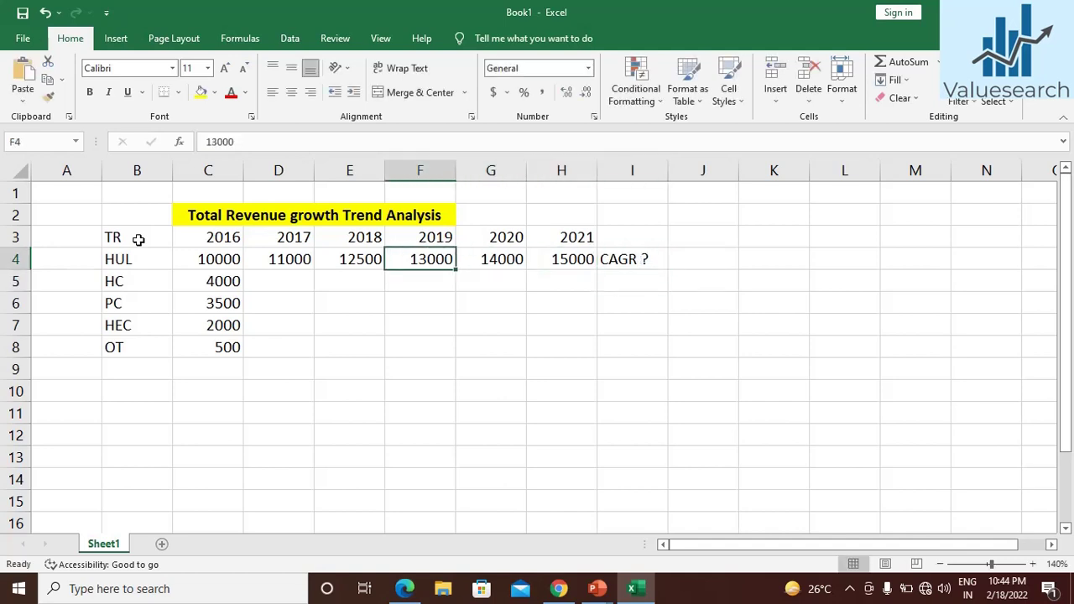
pyautogui.press('Right')
pyautogui.press('Right')
pyautogui.press('Right')
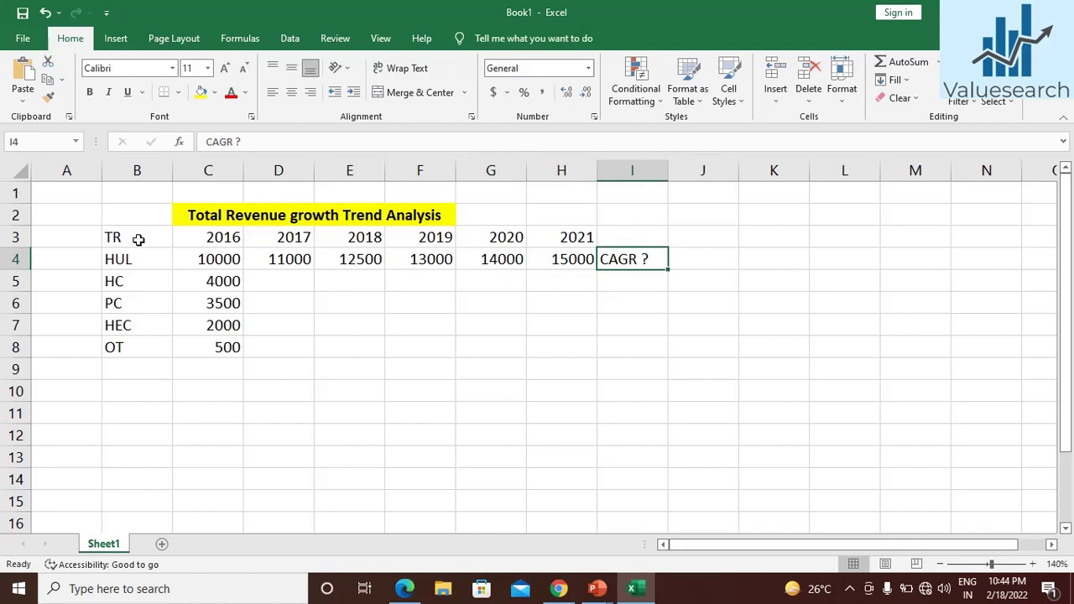
pyautogui.press('Up')
pyautogui.press('Down')
pyautogui.press('Down')
pyautogui.hotkey('ctrl', 'Left')
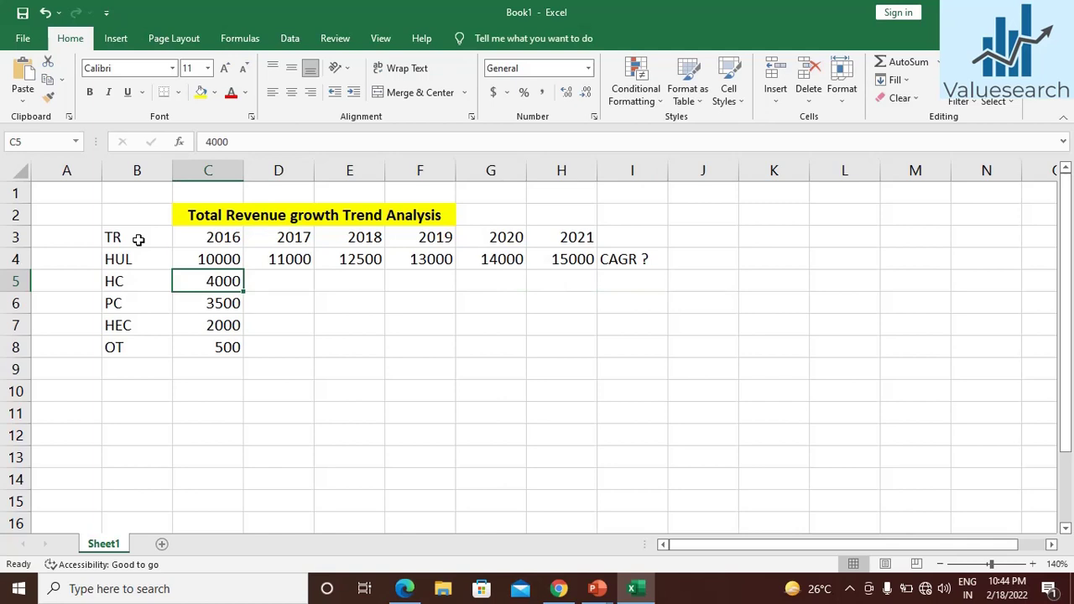
pyautogui.press('Right')
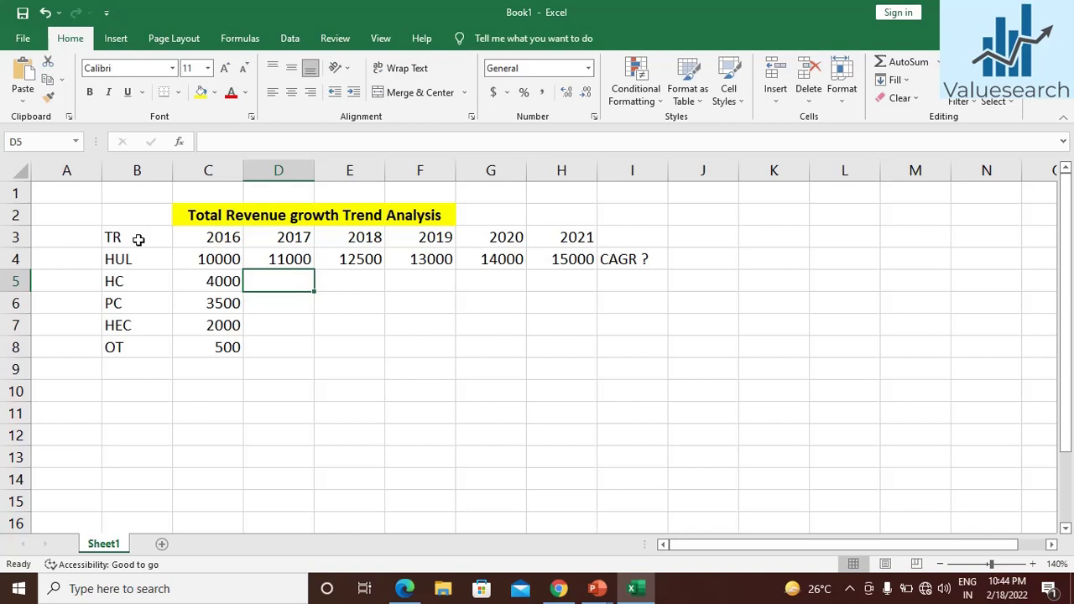
pyautogui.press('Down')
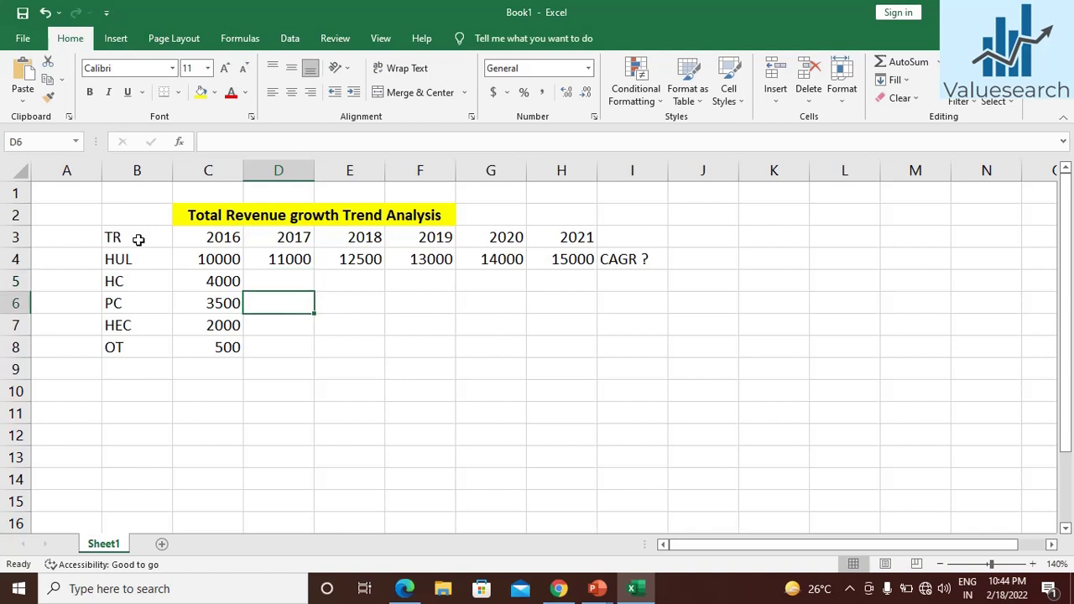
pyautogui.press('Down')
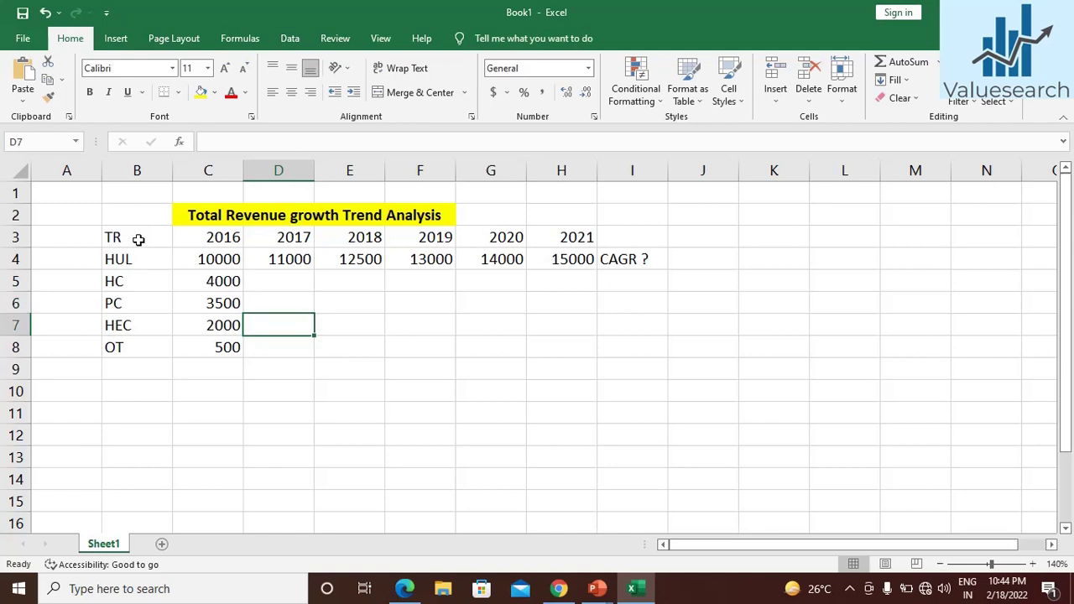
pyautogui.press('Down')
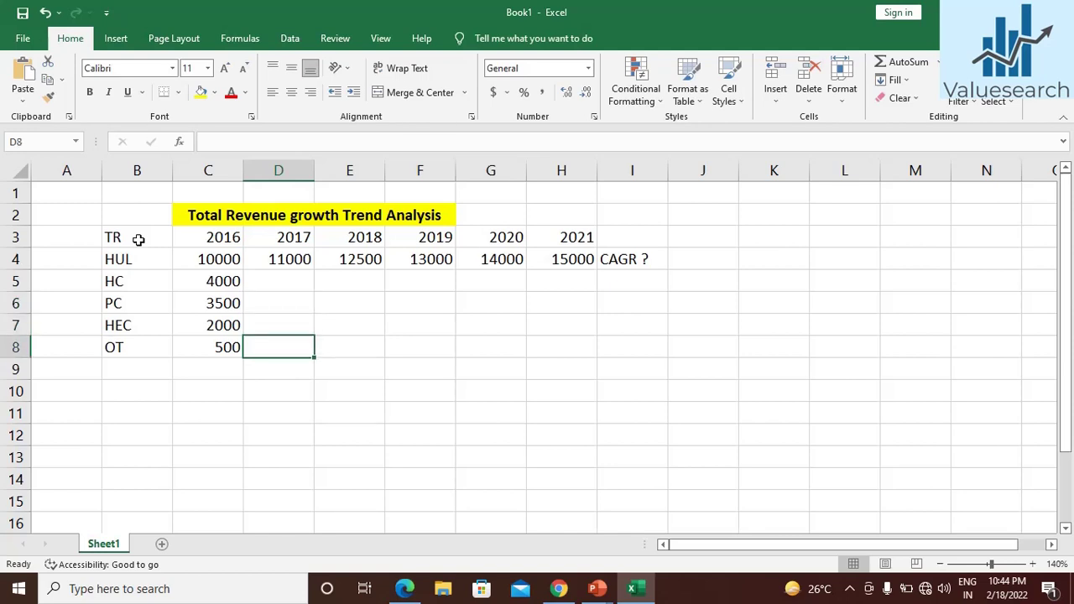
# - Replace HUL's 2017 revenue in D4 with the formula =SUM(D5:D8) to total the segments
pyautogui.press('Up')
pyautogui.press('Up')
pyautogui.press('Up')
pyautogui.press('Up')
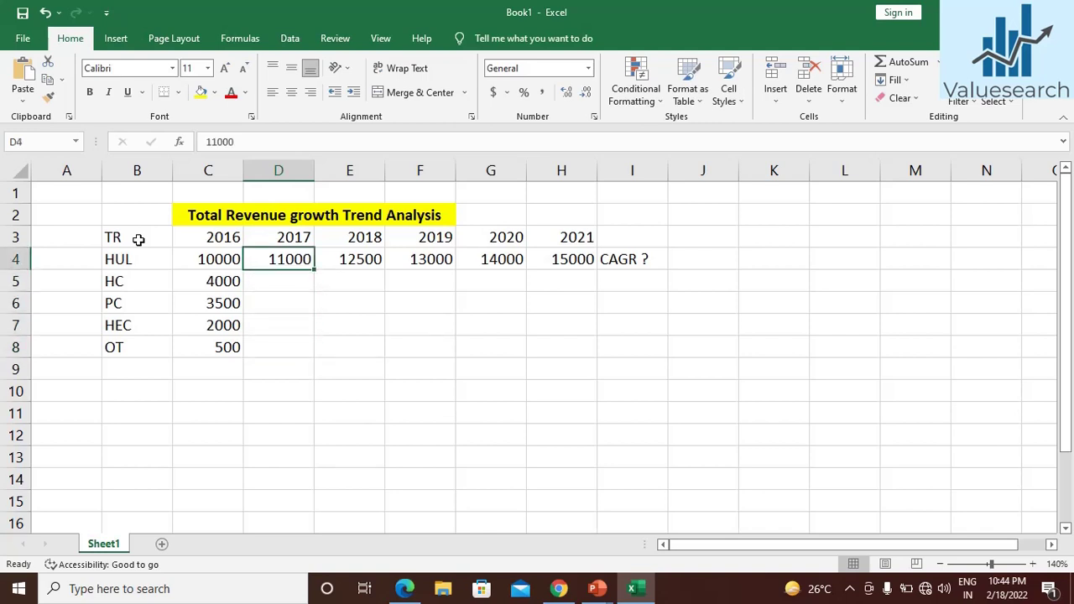
pyautogui.write('=')
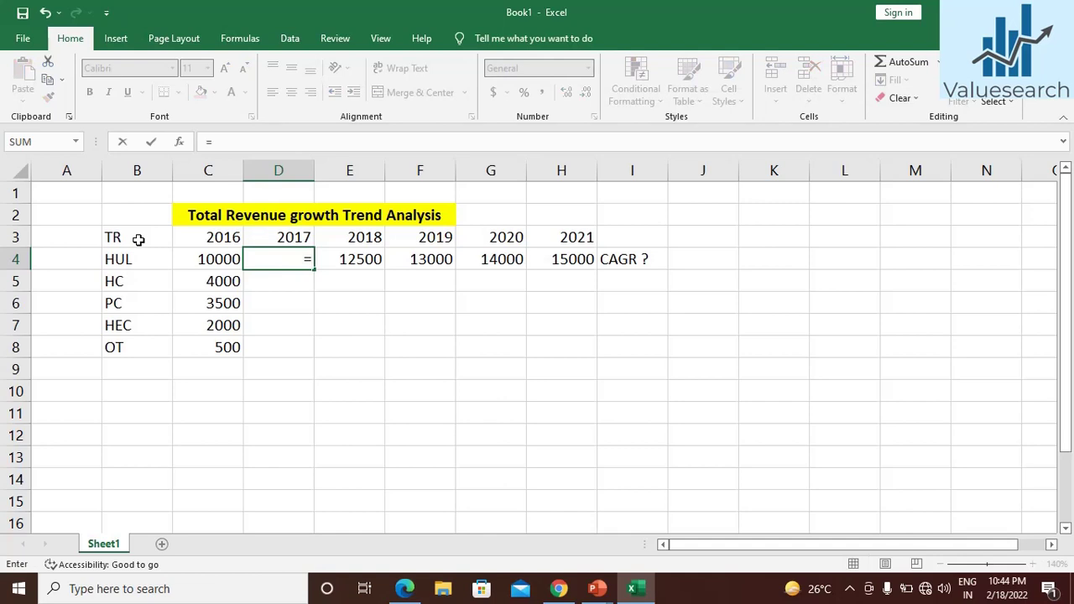
pyautogui.write('sum')
pyautogui.press('Tab')
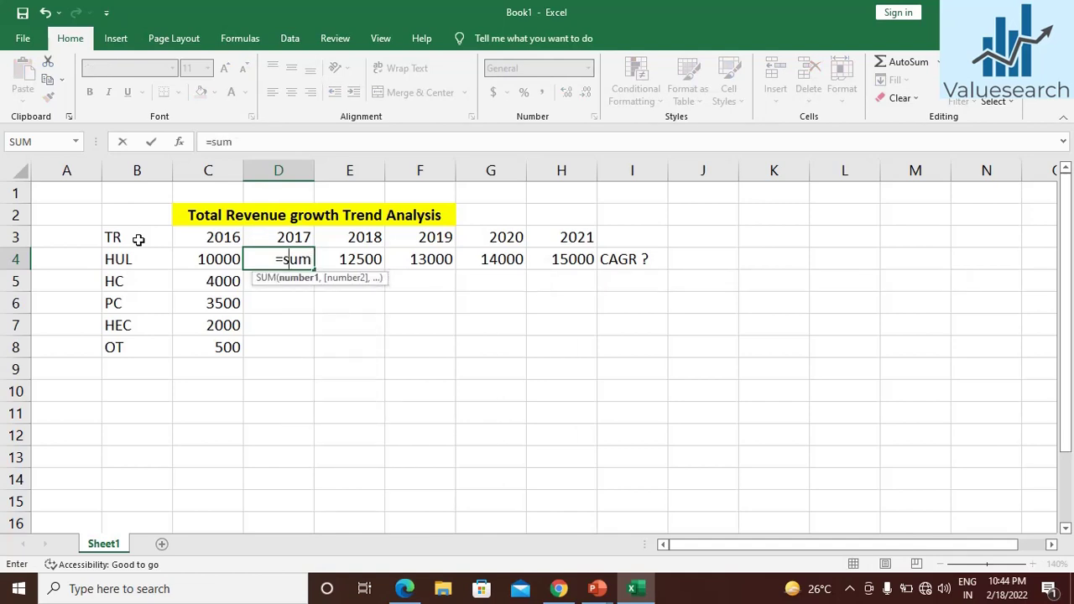
pyautogui.press('Down')
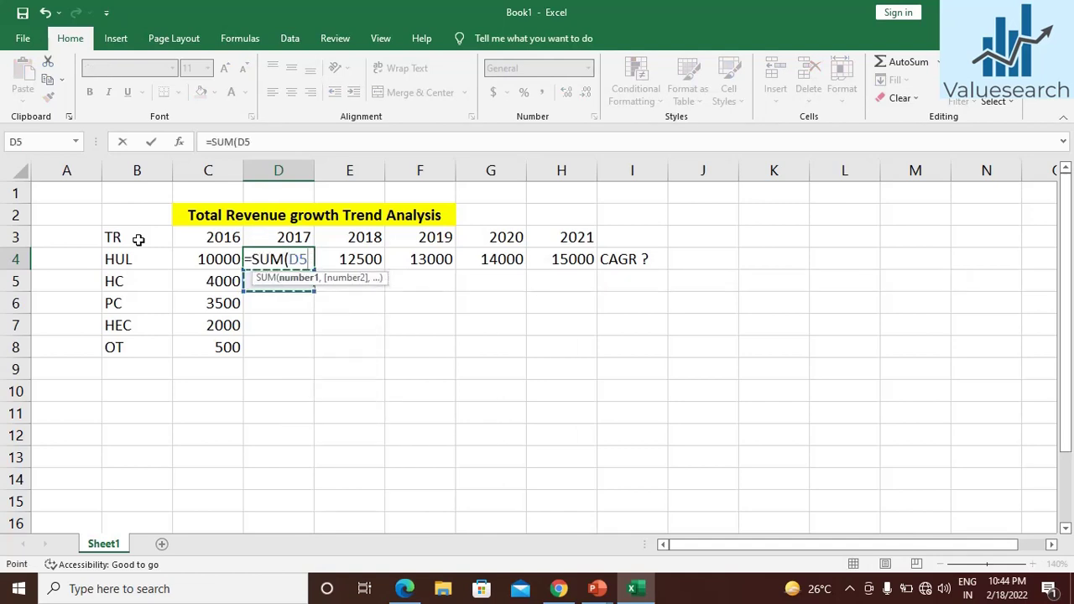
pyautogui.hotkey('shift', 'Down')
pyautogui.hotkey('shift', 'Down')
pyautogui.hotkey('shift', 'Down')
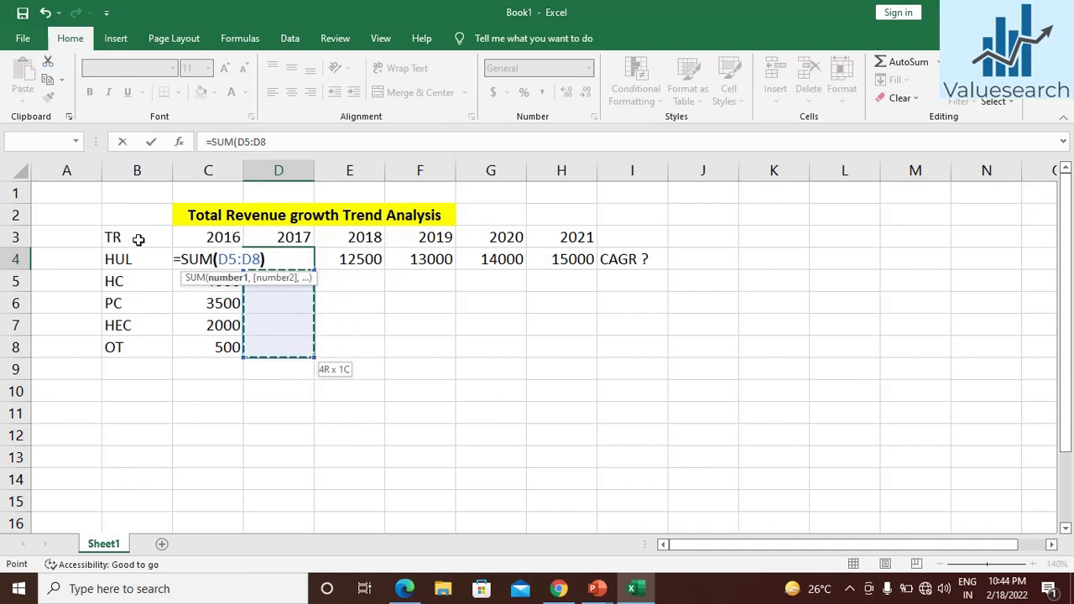
pyautogui.write(')')
pyautogui.press('Return')
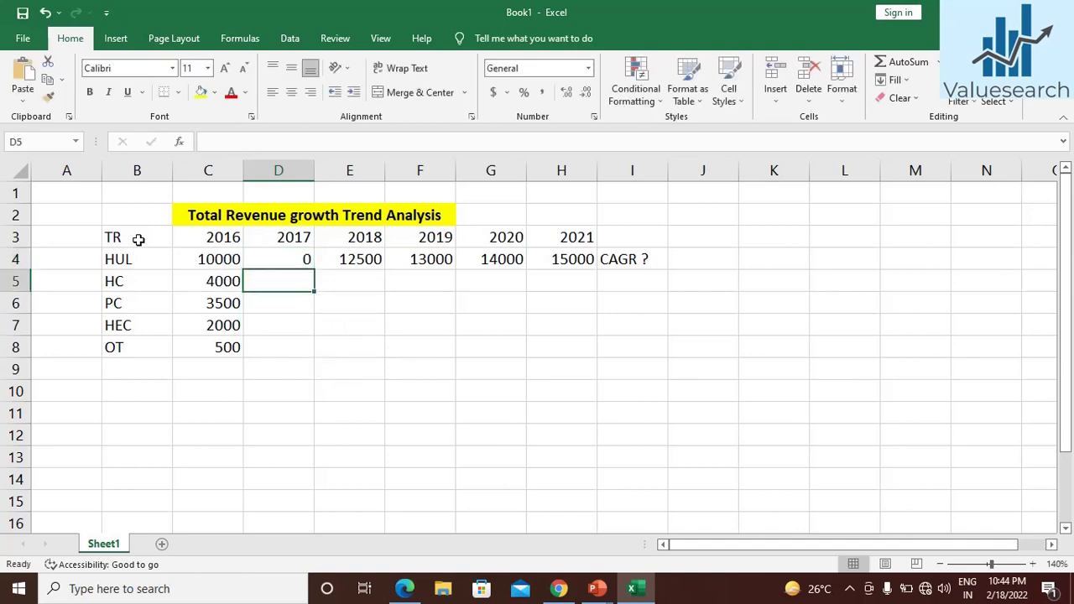
# - Copy the SUM formula from D4 across to H4 for 2018 to 2021, and check the copied formula in E4
pyautogui.press('Up')
pyautogui.hotkey('ctrl', 'c')
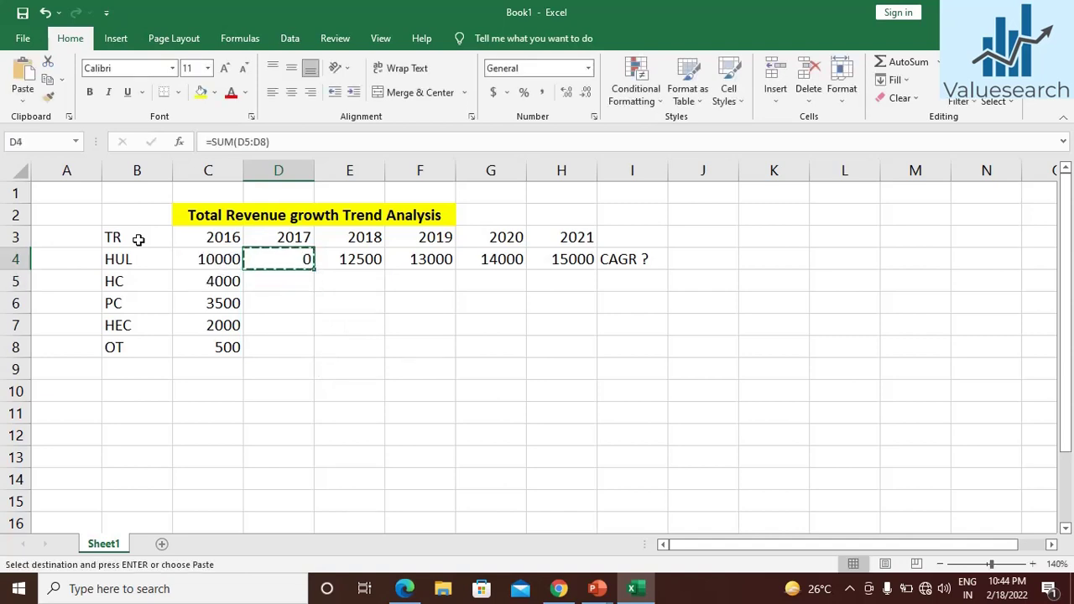
pyautogui.hotkey('shift', 'Right')
pyautogui.hotkey('shift', 'Right')
pyautogui.hotkey('shift', 'Right')
pyautogui.hotkey('shift', 'Right')
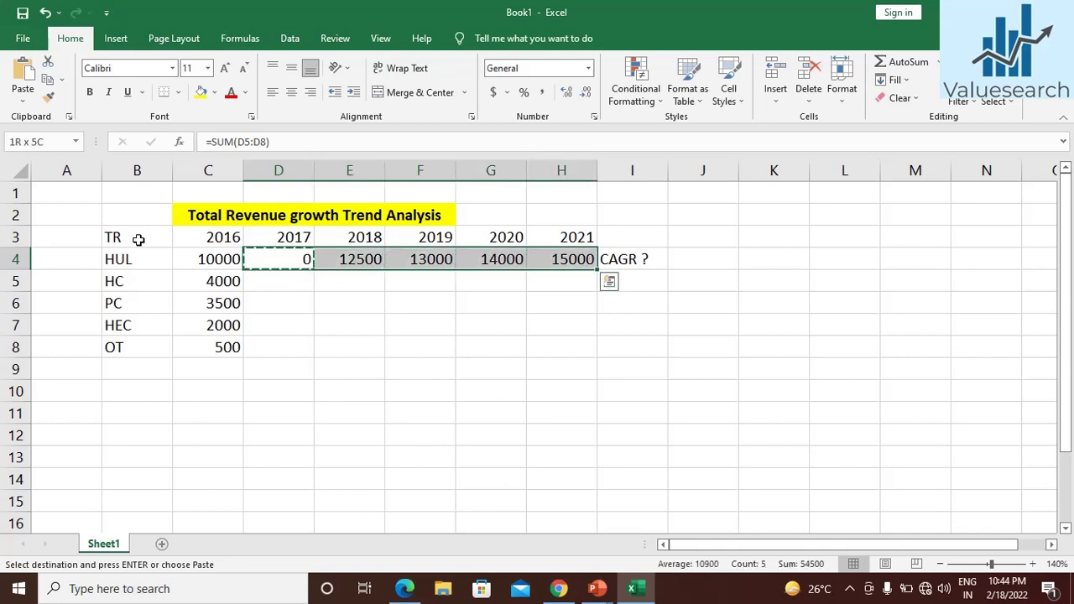
pyautogui.press('Return')
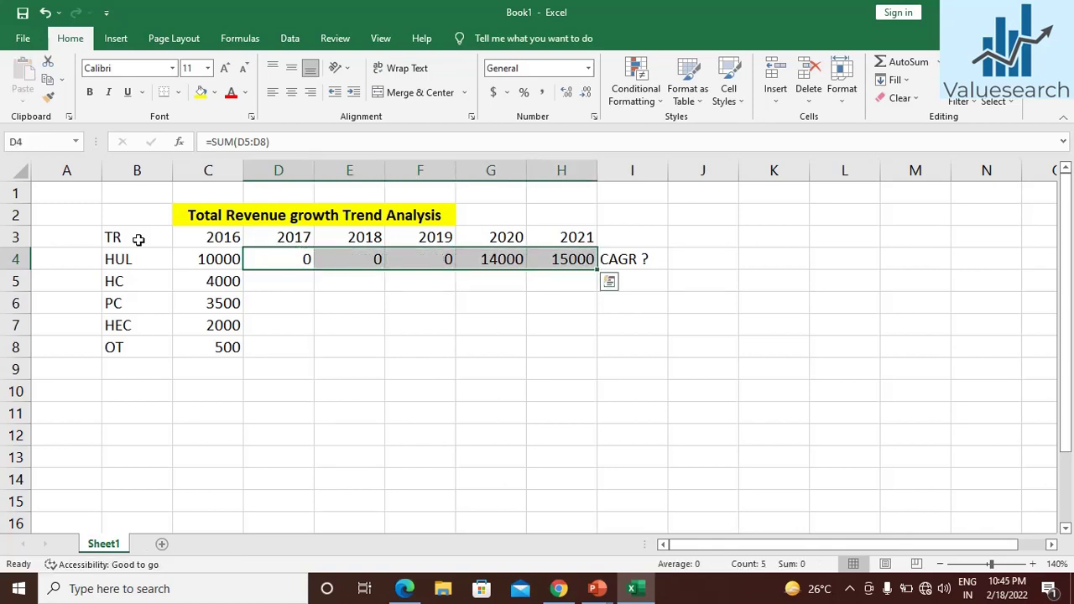
pyautogui.press('Down')
pyautogui.press('Right')
pyautogui.press('Up')
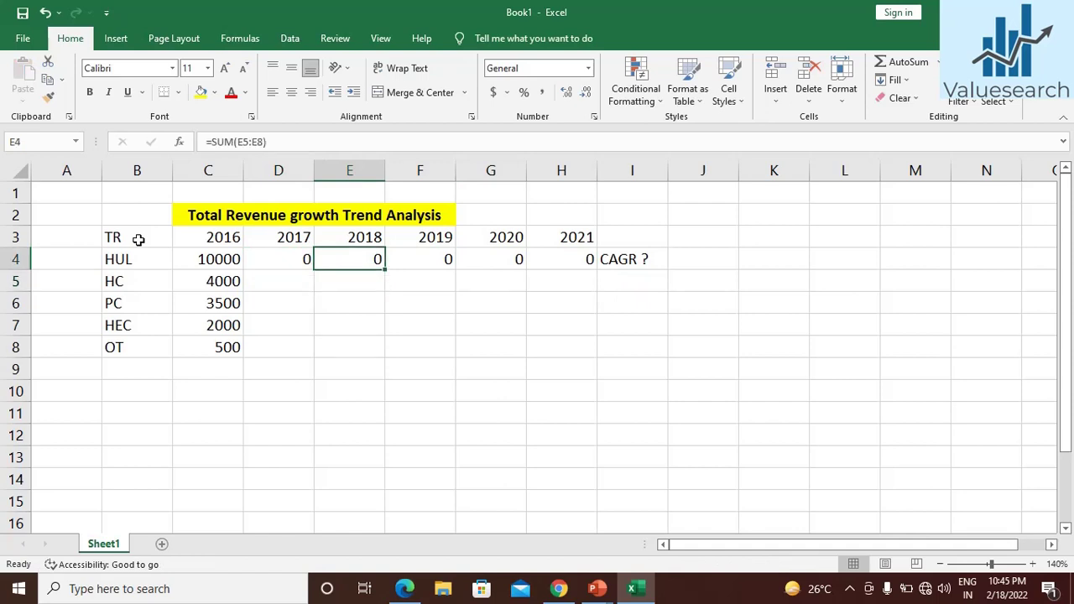
pyautogui.press('F2')
pyautogui.press('Escape')
# - Enter the 2017 segment revenues 4200 for HC in D5 and 3700 for PC in D6
pyautogui.press('Left')
pyautogui.press('Down')
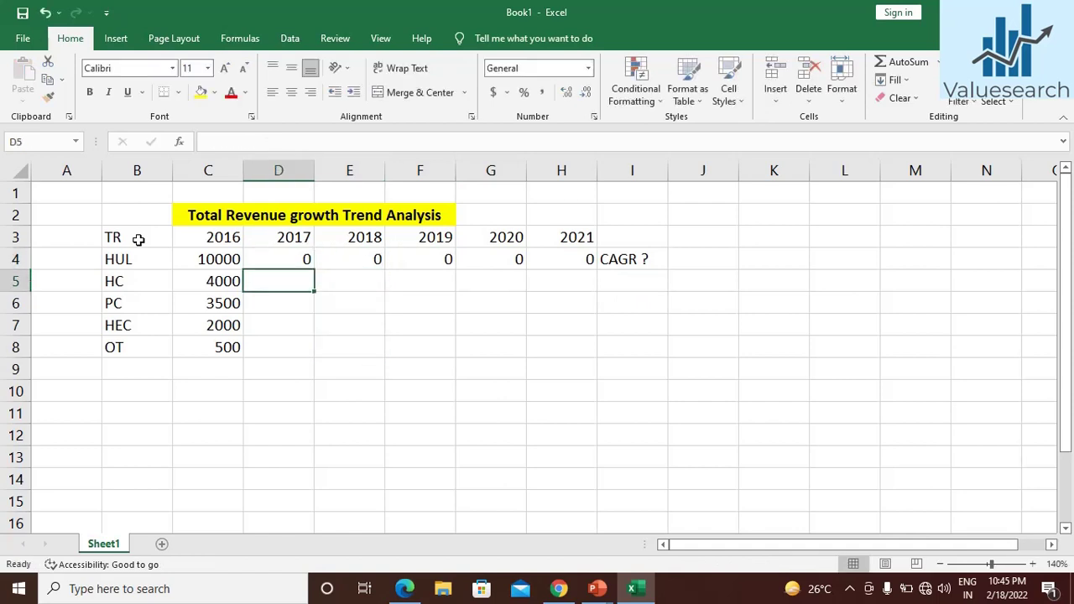
pyautogui.write('4200')
pyautogui.press('Return')
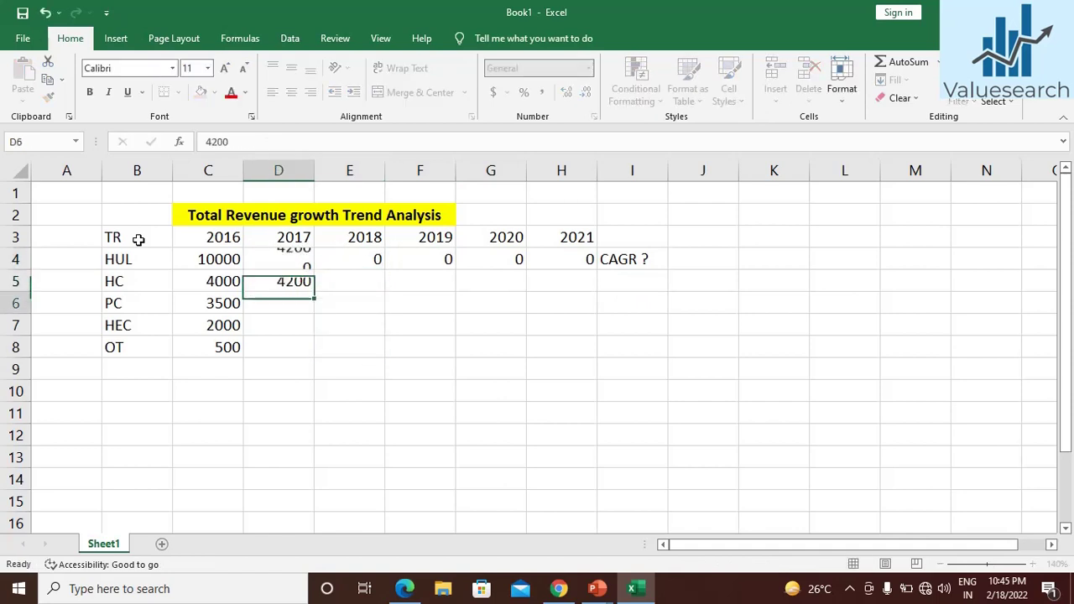
pyautogui.write('3700')
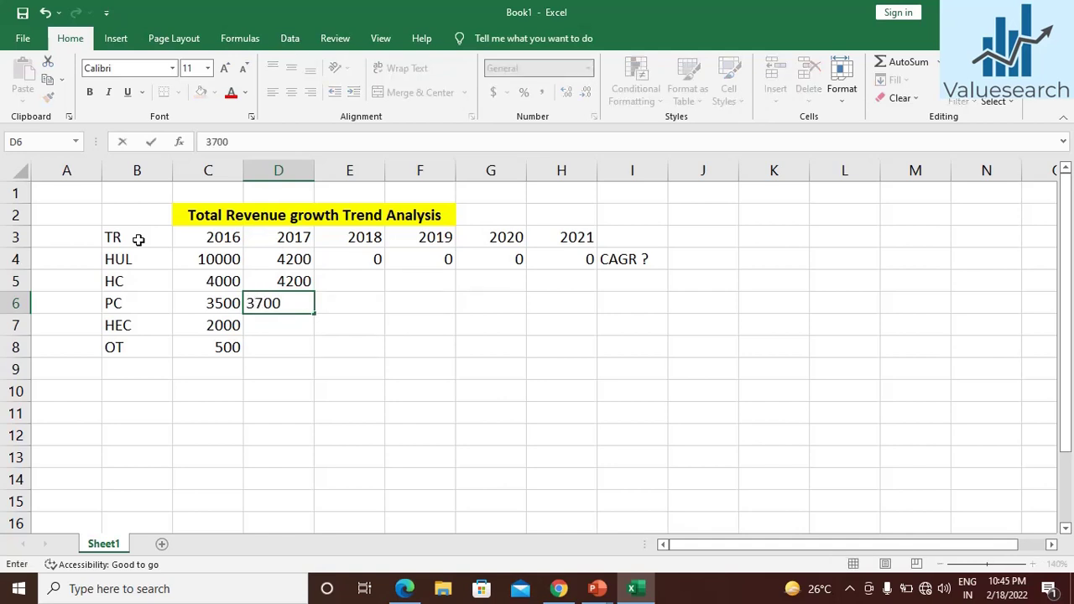
pyautogui.hotkey('ctrl', 'Return')
pyautogui.press('Up')
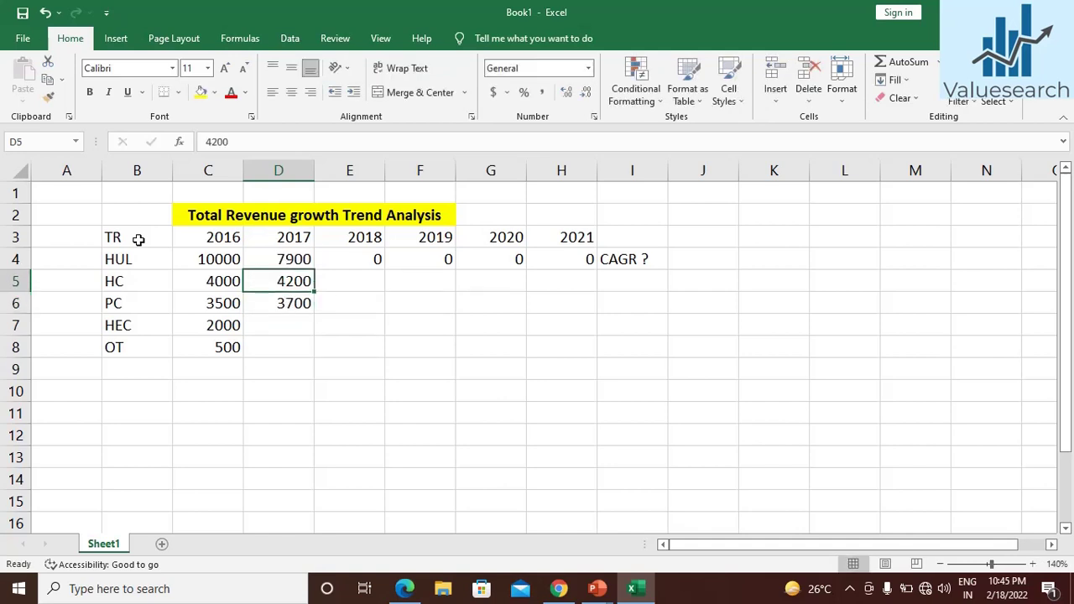
# - Change PC's 2017 revenue in D6 to 3300
pyautogui.press('Down')
pyautogui.write('3300')
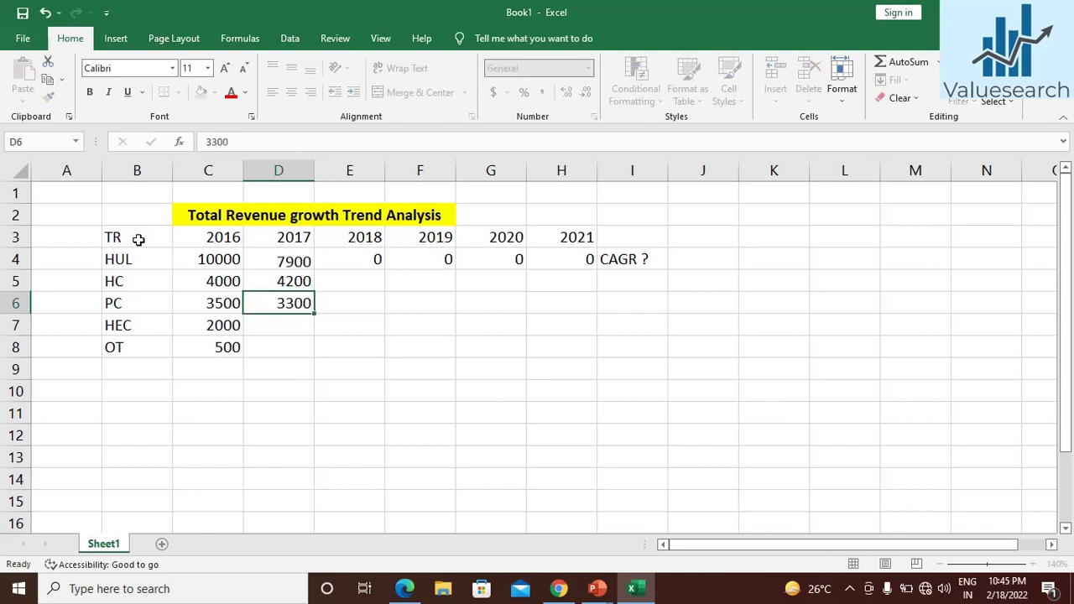
pyautogui.press('Return')
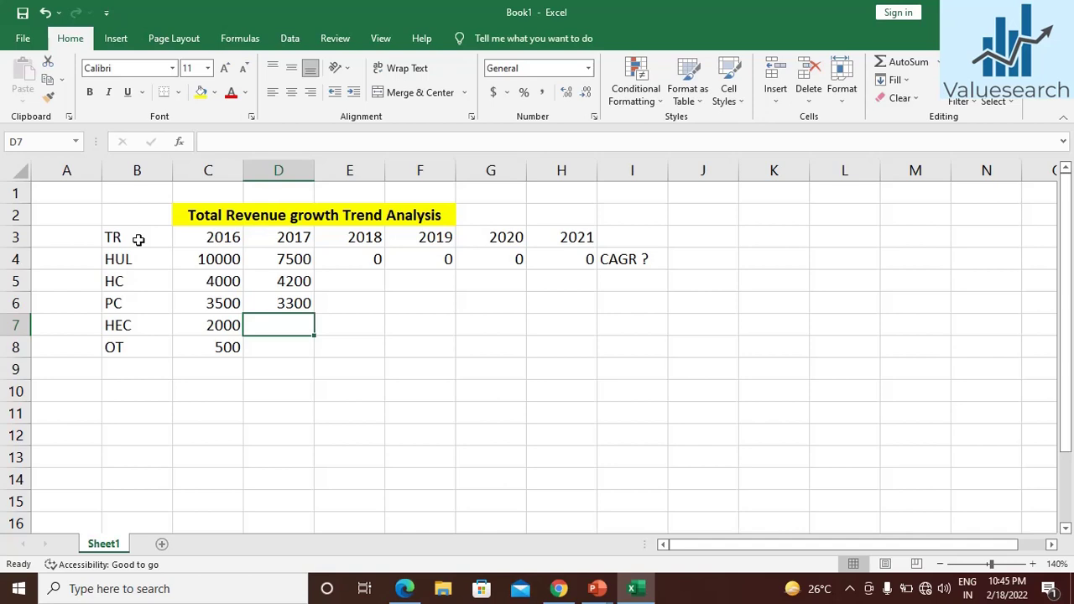
# - Enter the 2017 segment revenues 2500 for HEC in D7 and 700 for OT in D8
pyautogui.write('1')
pyautogui.press('BackSpace')
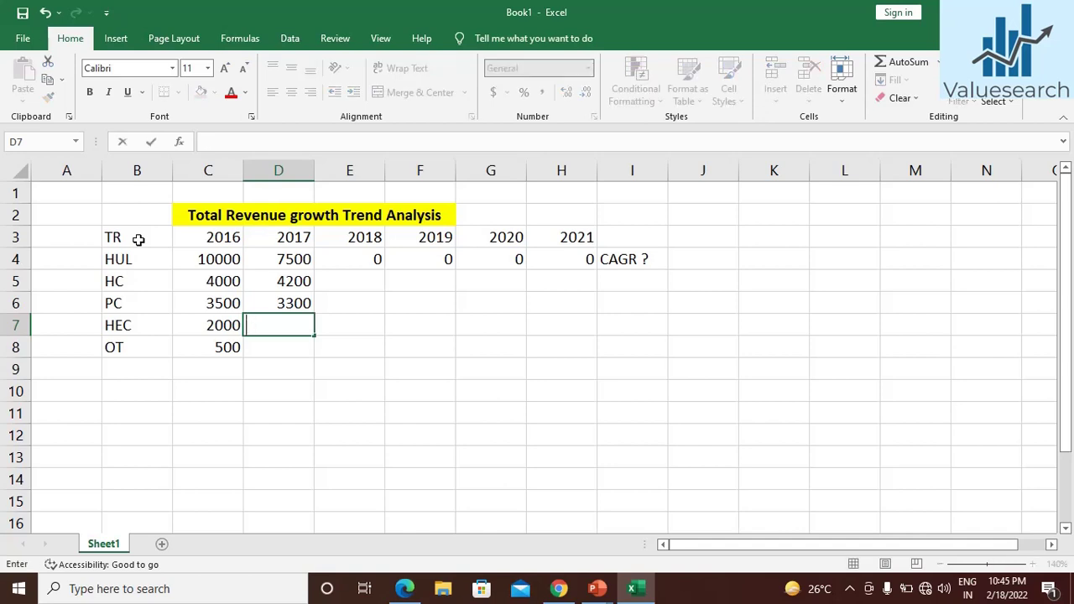
pyautogui.write('2500')
pyautogui.press('Return')
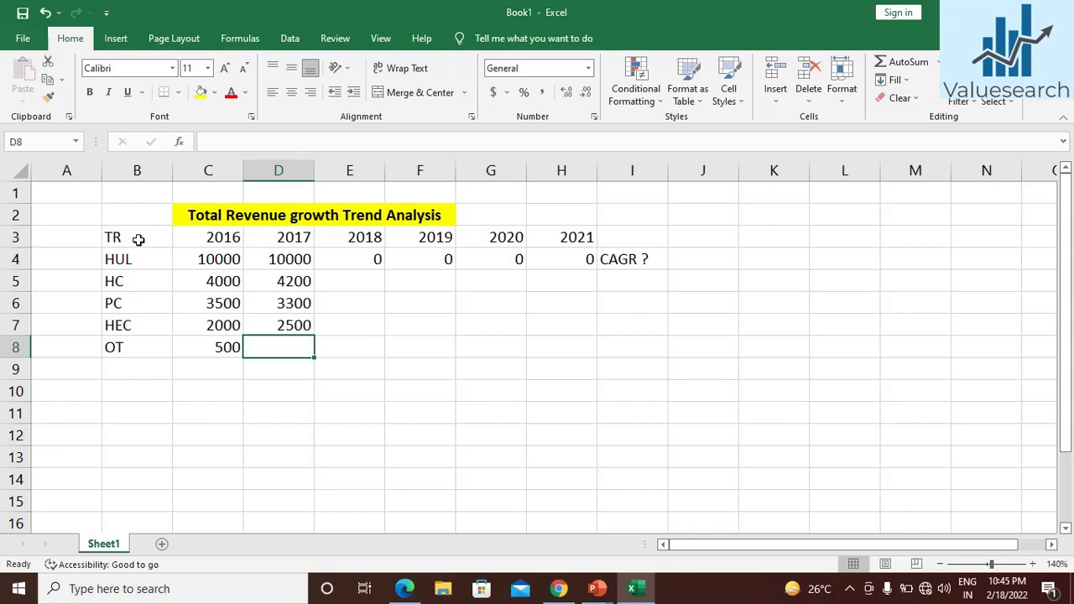
pyautogui.write('700')
pyautogui.press('Tab')
pyautogui.press('Up')
pyautogui.press('Up')
pyautogui.press('Up')
pyautogui.press('Up')
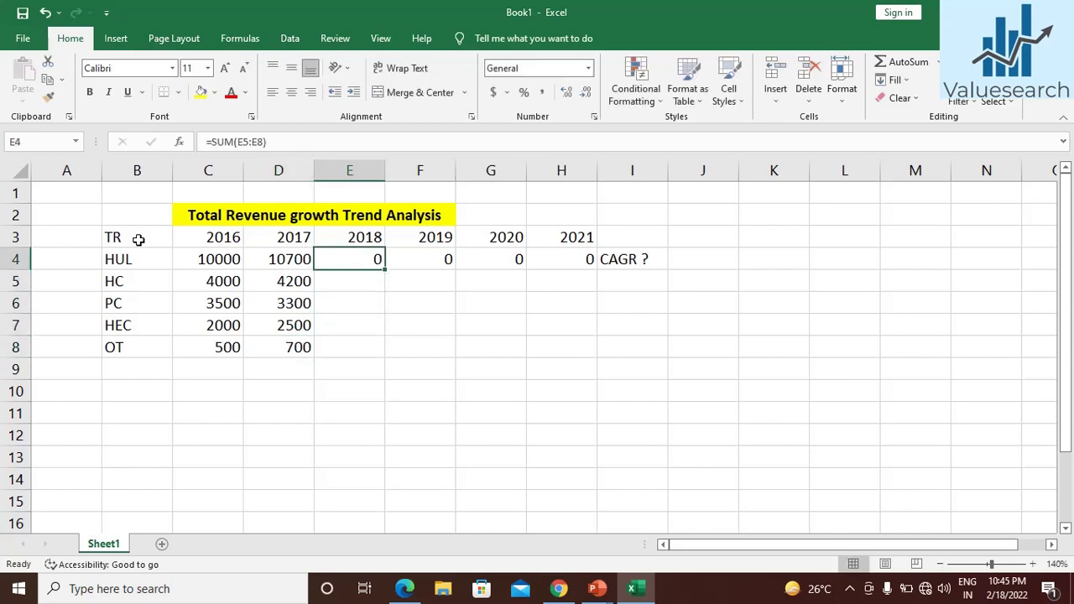
pyautogui.press('Down')
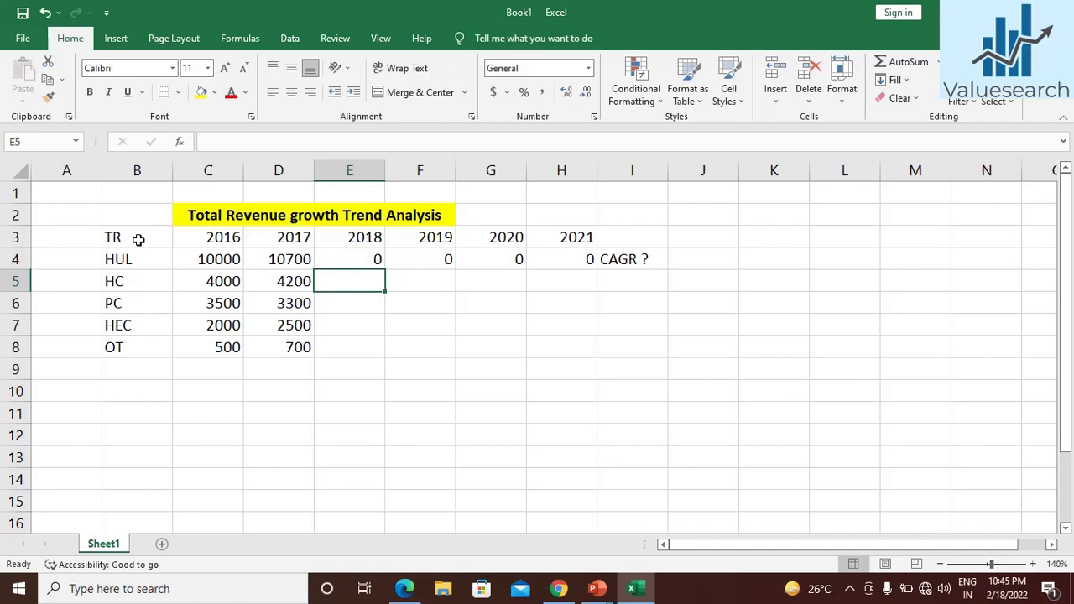
pyautogui.press('Left')
pyautogui.press('Left')
pyautogui.press('Left')
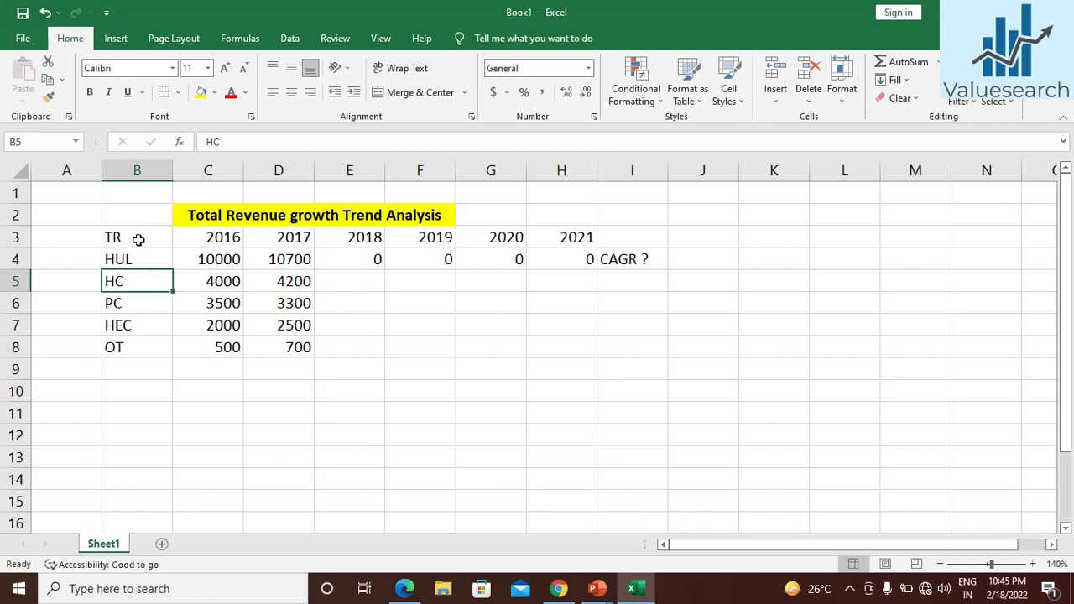
# - Enter HC's revenues for 2018 to 2021 in E5 to H5: 4300, 4500, 4250 and 4350
pyautogui.press('Right')
pyautogui.press('Right')
pyautogui.press('Right')
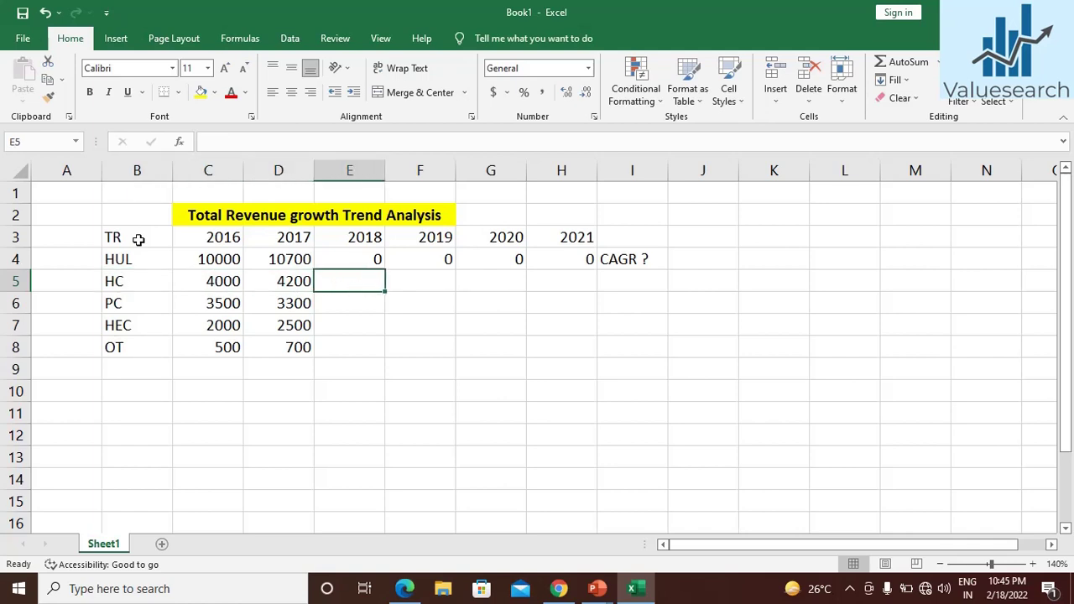
pyautogui.write('4300')
pyautogui.press('Tab')
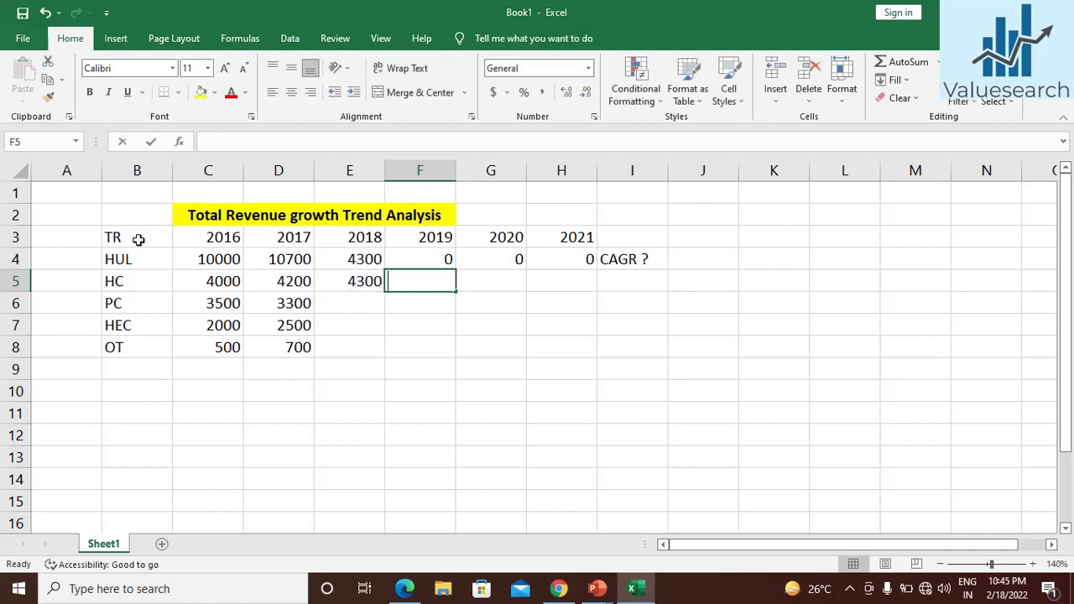
pyautogui.write('4500')
pyautogui.press('Tab')
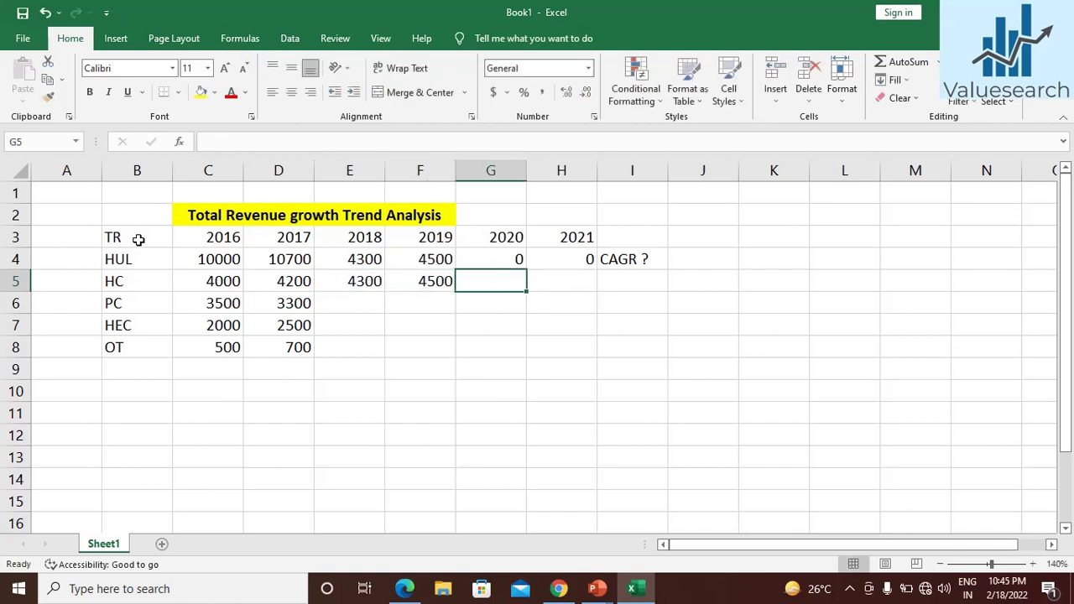
pyautogui.write('4250')
pyautogui.press('Tab')
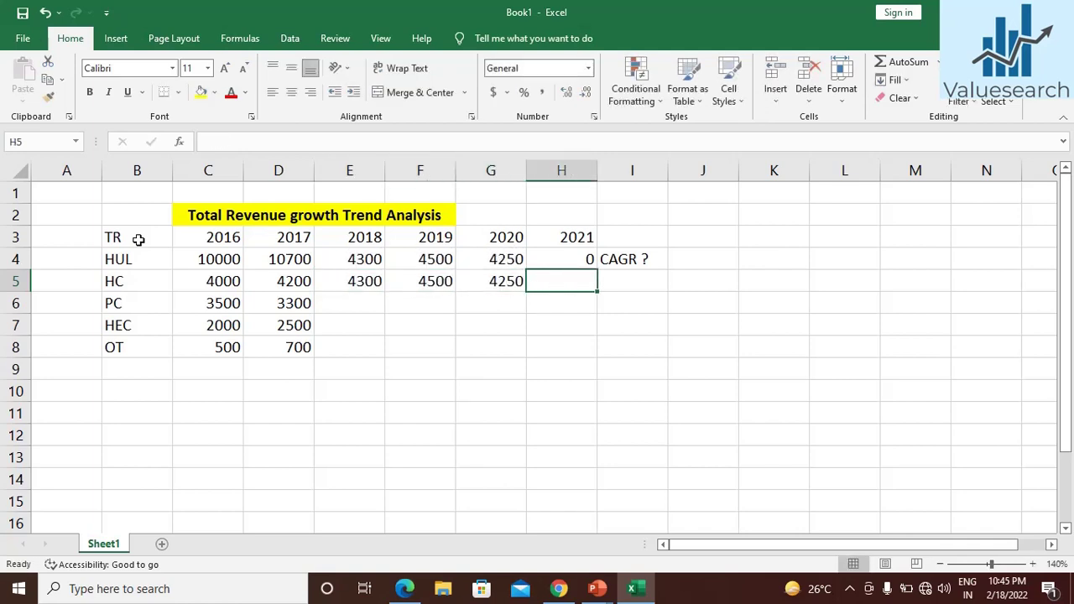
pyautogui.write('4')
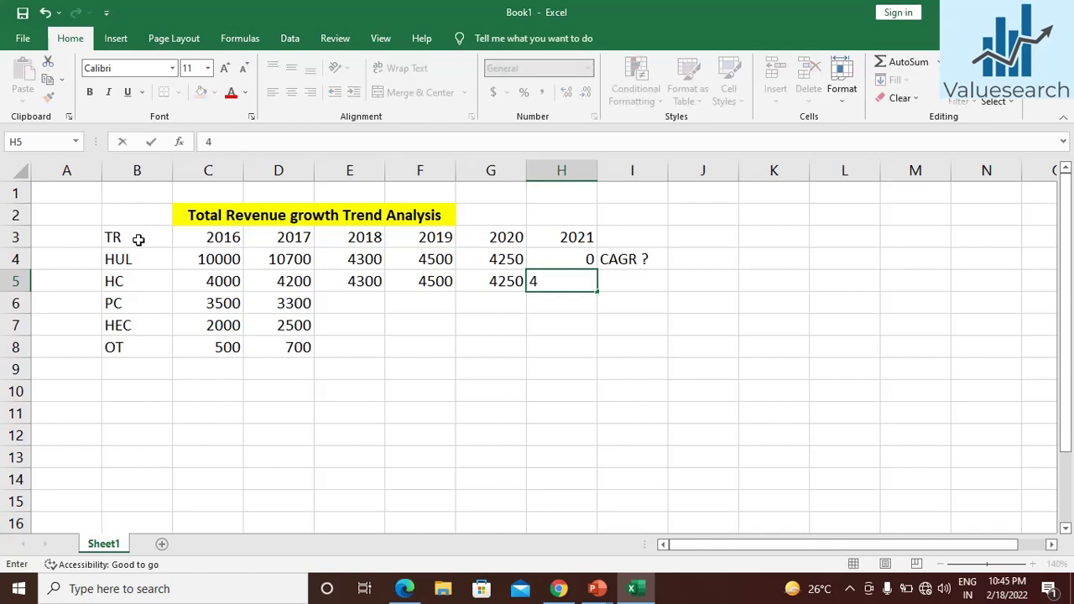
pyautogui.write('350')
pyautogui.press('Return')
# - Enter PC's revenues 3400 for 2018 in E6 and 3600 for 2019 in F6
pyautogui.press('Left')
pyautogui.press('Left')
pyautogui.press('Left')
pyautogui.press('Left')
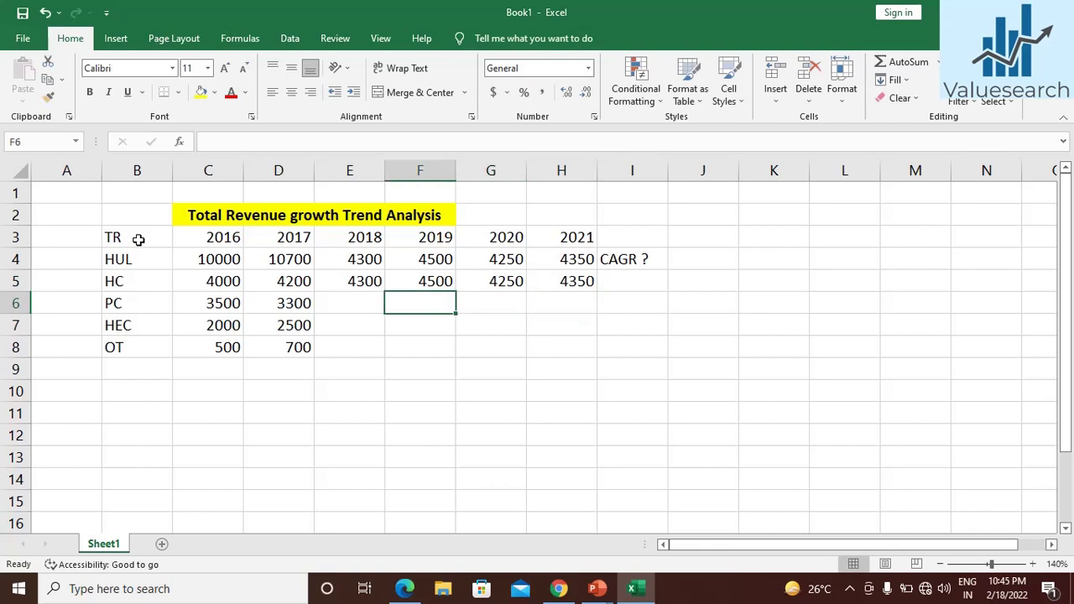
pyautogui.press('Right')
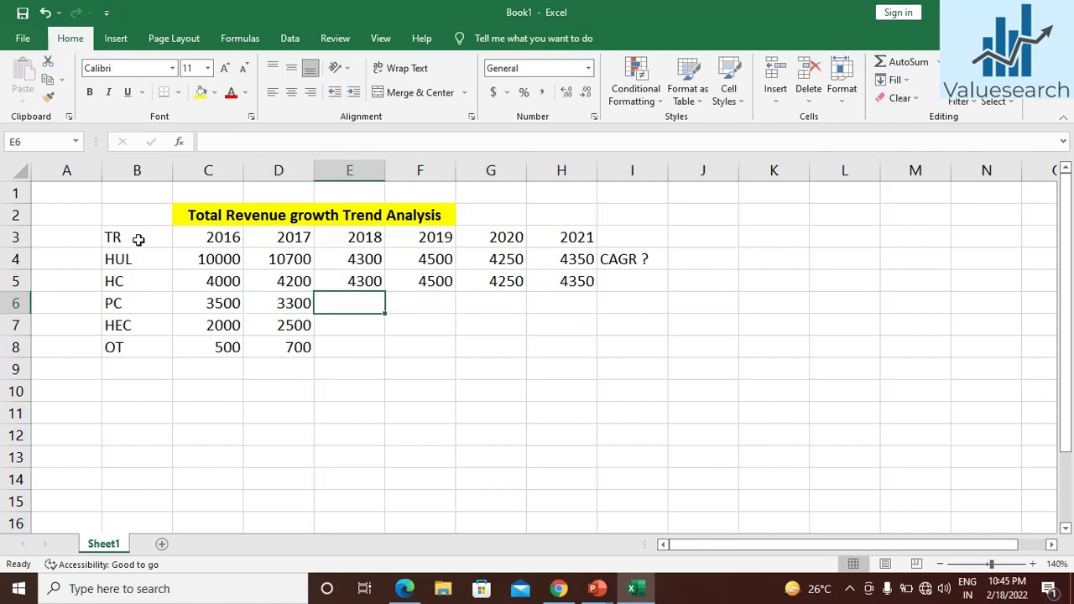
pyautogui.write('3')
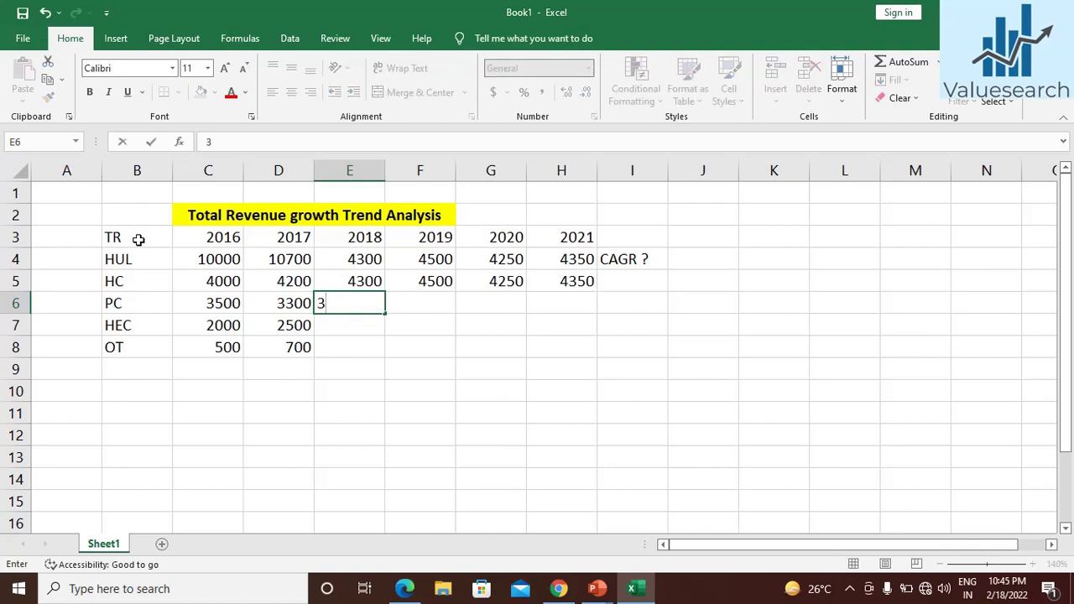
pyautogui.write('400')
pyautogui.press('Tab')
pyautogui.write('3600')
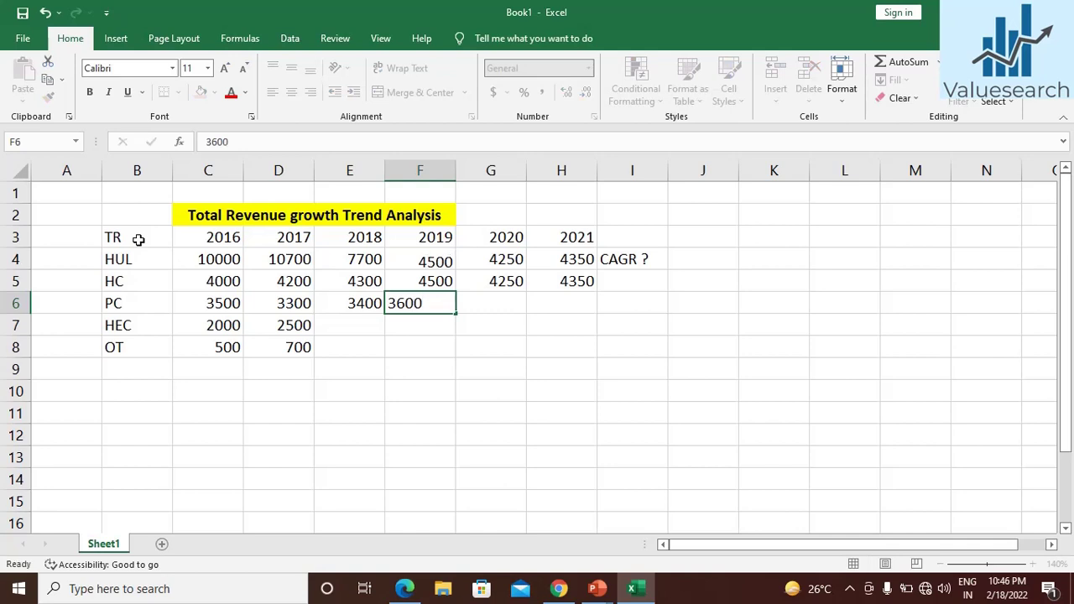
# - Enter PC's revenues 3650 for 2020 in G6 and 3600 for 2021 in H6
pyautogui.press('Tab')
pyautogui.write('3650')
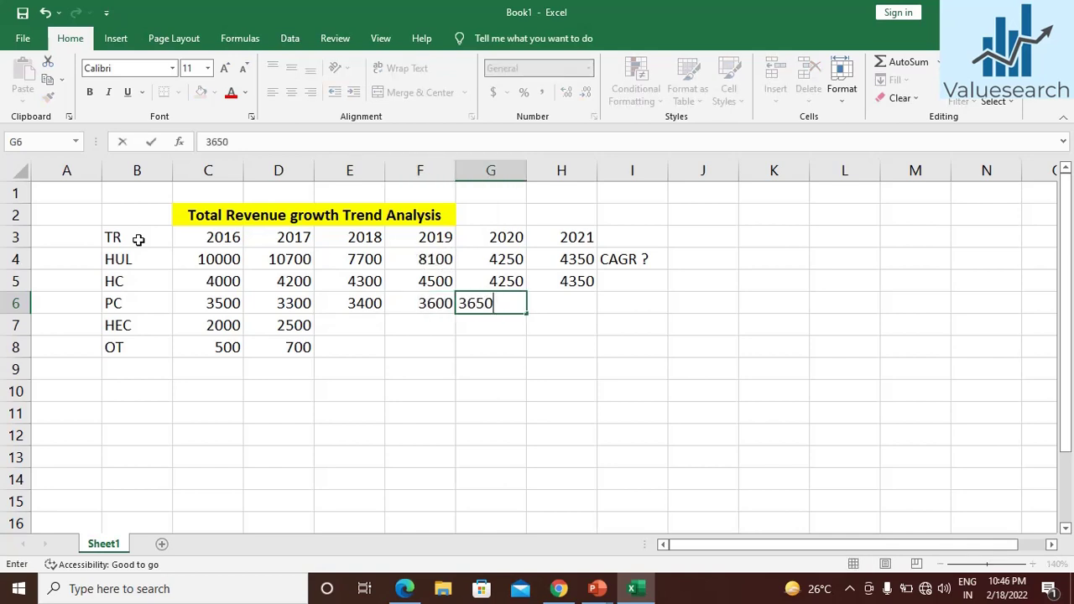
pyautogui.press('Tab')
pyautogui.write('33')
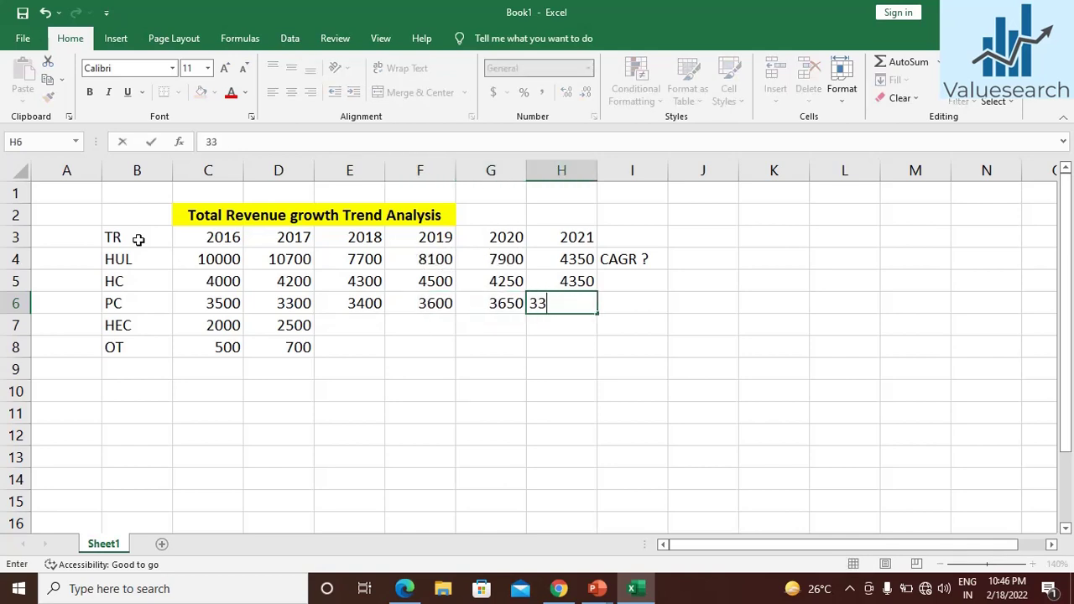
pyautogui.press('BackSpace')
pyautogui.press('BackSpace')
pyautogui.write('3600')
pyautogui.press('Return')
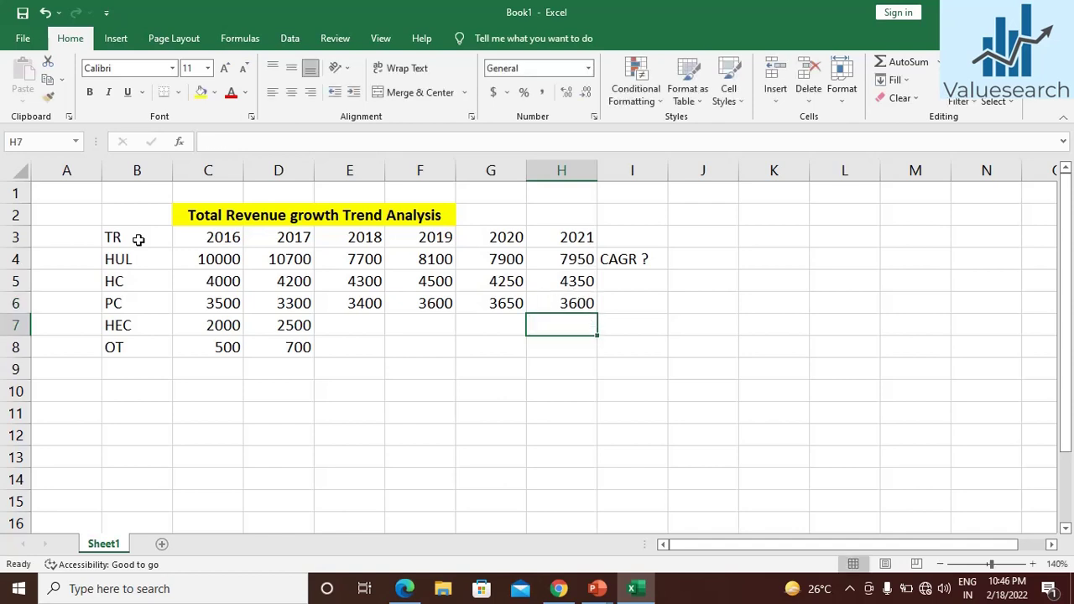
# - Enter HEC's revenues 2700 for 2018 in E7 and 2900 for 2019 in F7
pyautogui.press('Left')
pyautogui.press('Left')
pyautogui.press('Left')
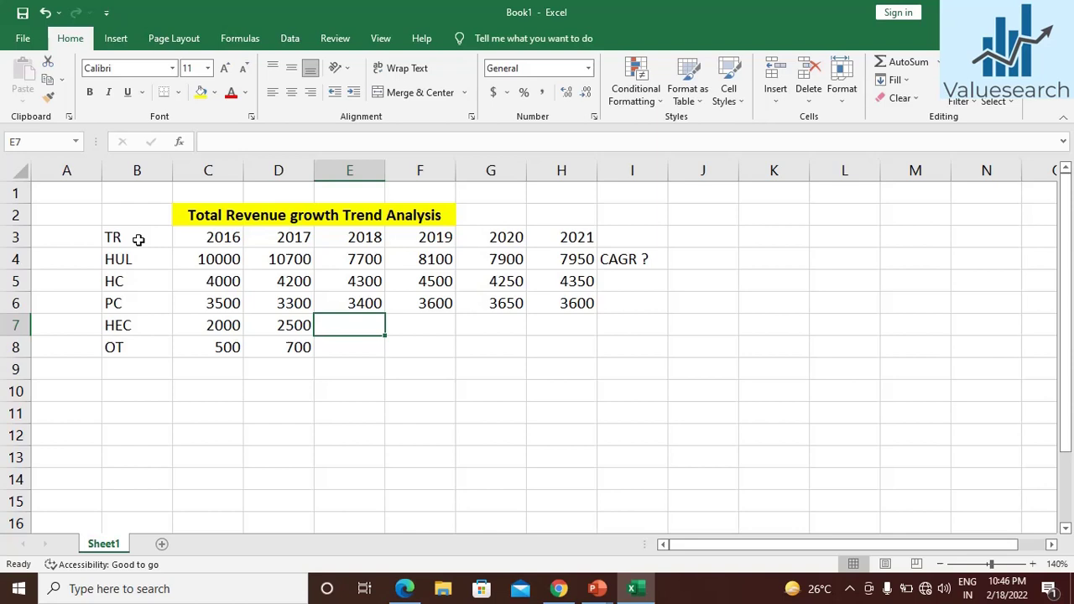
pyautogui.write('2700')
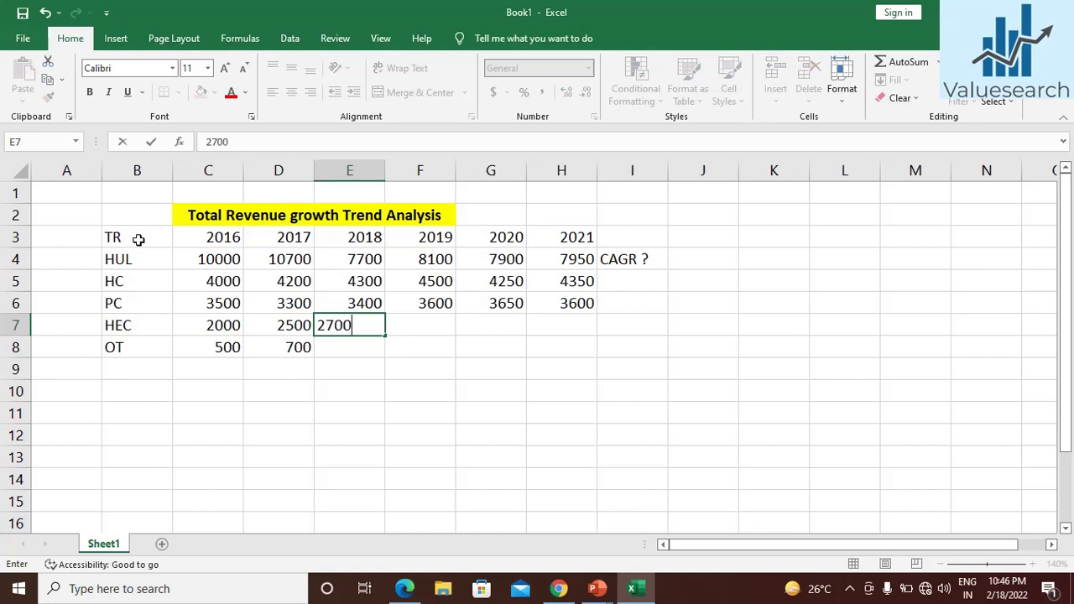
pyautogui.press('Tab')
pyautogui.write('2500')
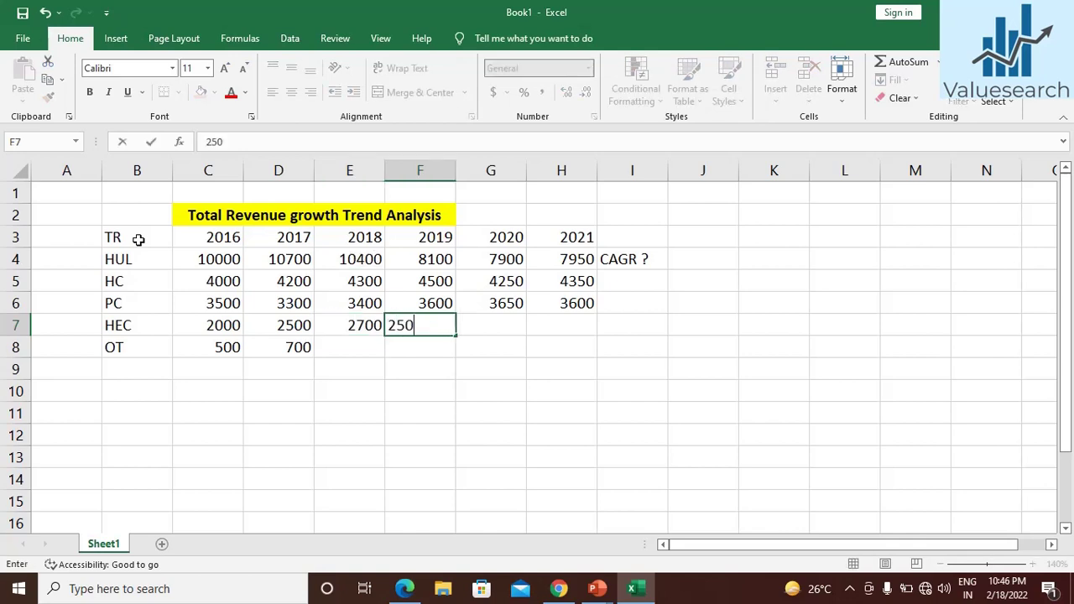
pyautogui.press('BackSpace')
pyautogui.press('BackSpace')
pyautogui.press('BackSpace')
pyautogui.write('900')
pyautogui.press('Tab')
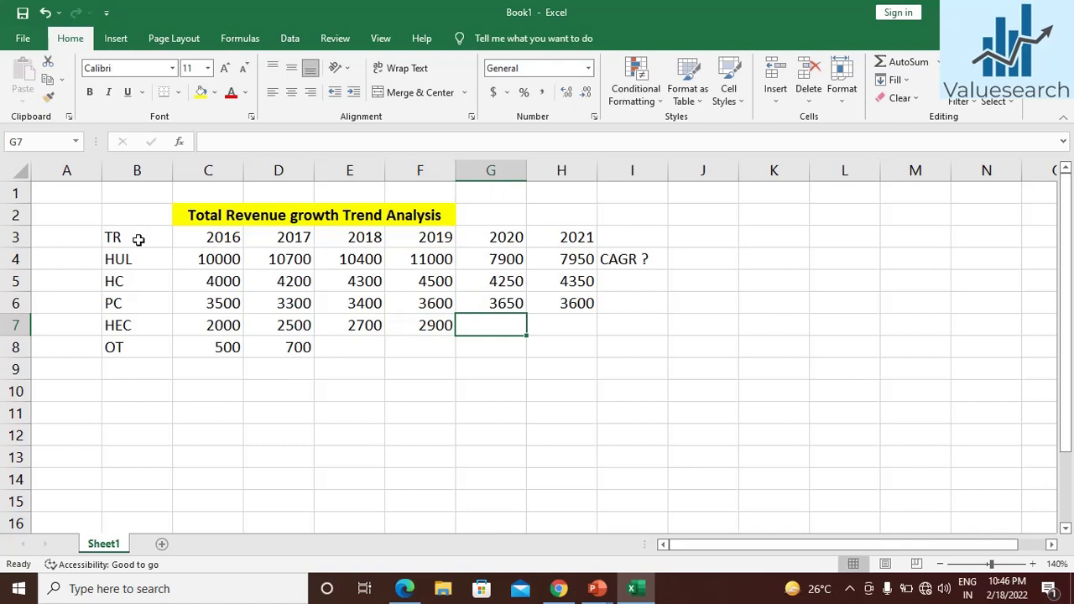
# - Enter HEC's revenues 3400 for 2020 in G7 and 3800 for 2021 in H7
pyautogui.write('3400')
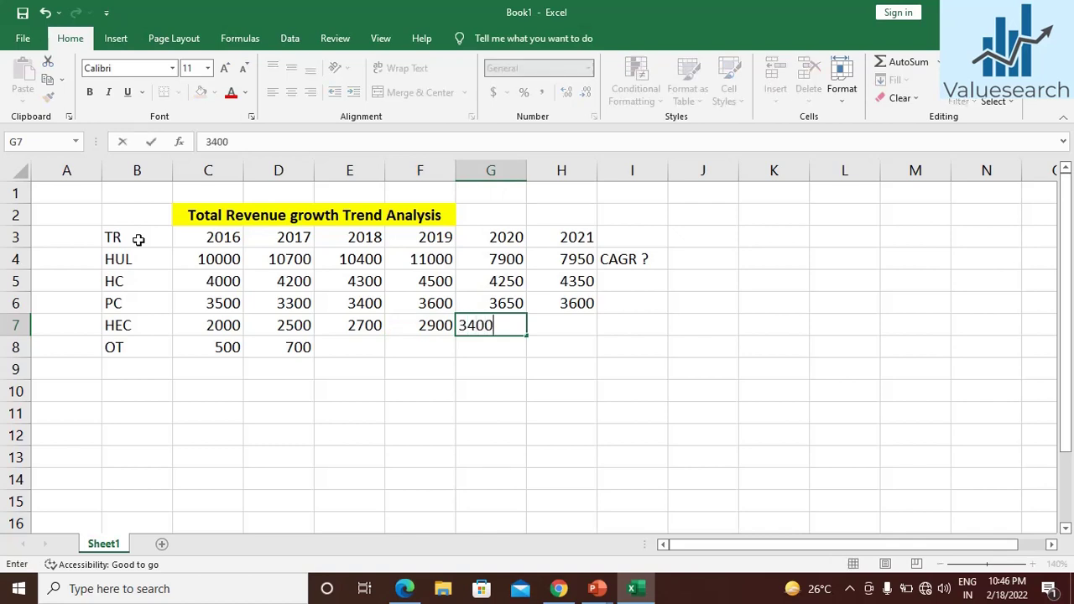
pyautogui.press('Tab')
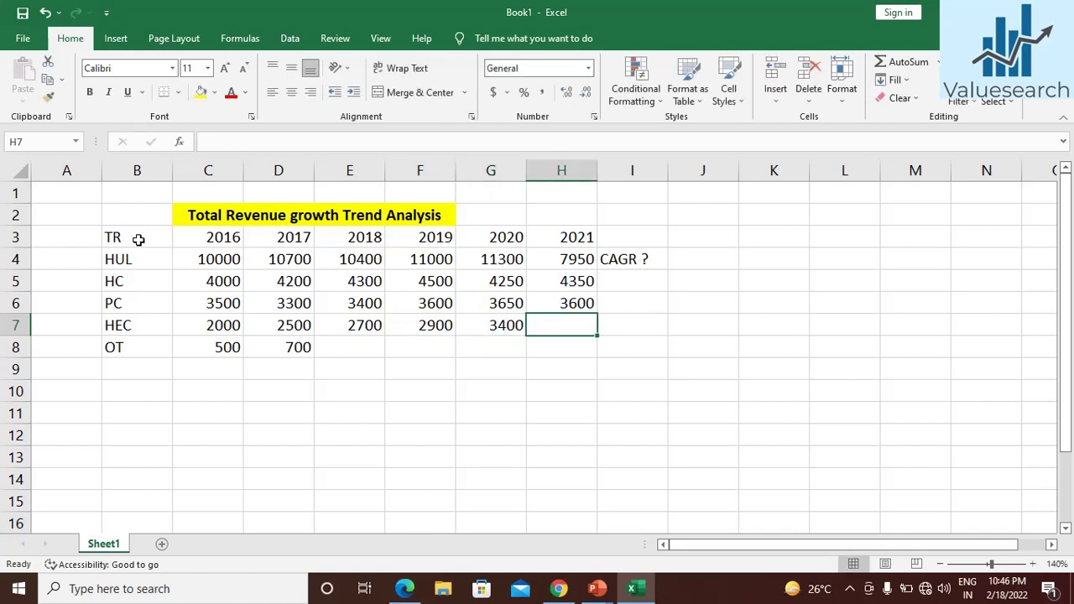
pyautogui.write('3800')
pyautogui.press('Return')
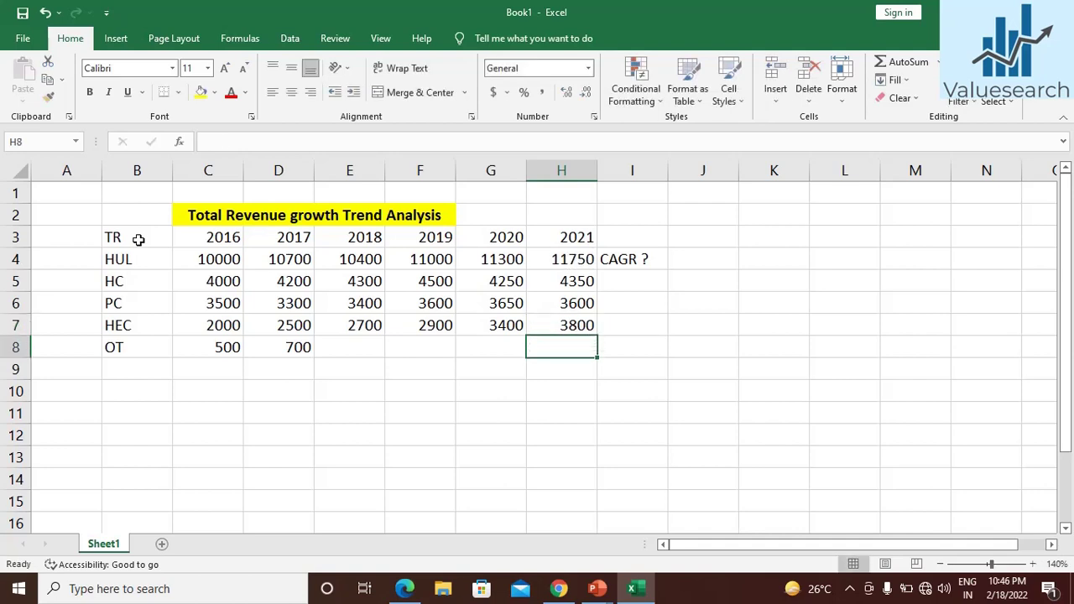
# - Enter OT's revenues for 2018 to 2021 in E8 to H8: 800, 1100, 1400 and 1800
pyautogui.press('Left')
pyautogui.press('Left')
pyautogui.press('Left')
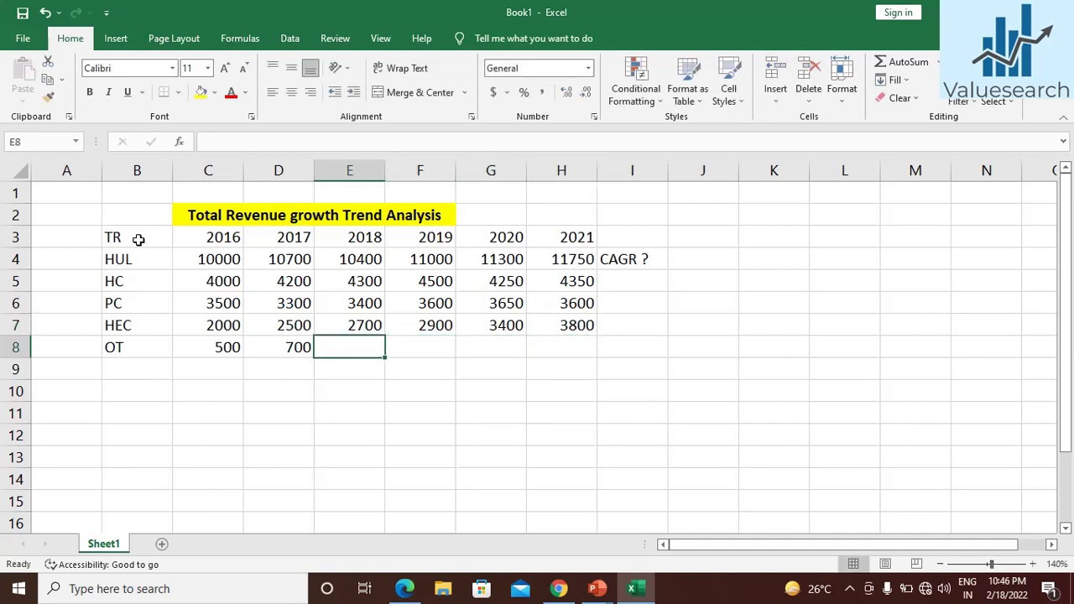
pyautogui.write('800')
pyautogui.press('Tab')
pyautogui.write('1')
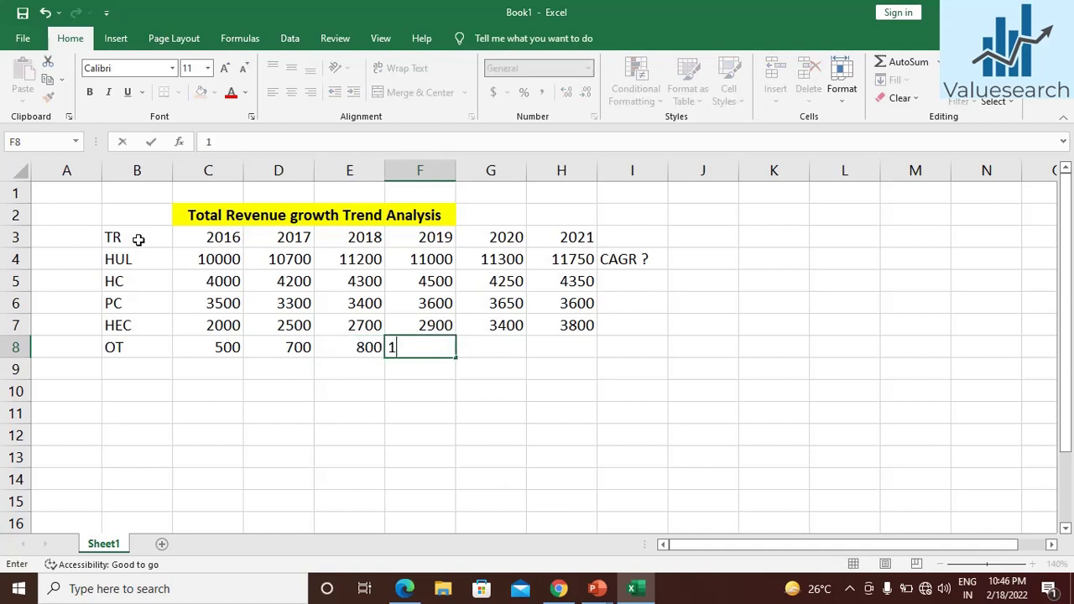
pyautogui.write('100')
pyautogui.press('Tab')
pyautogui.write('1400')
pyautogui.press('Tab')
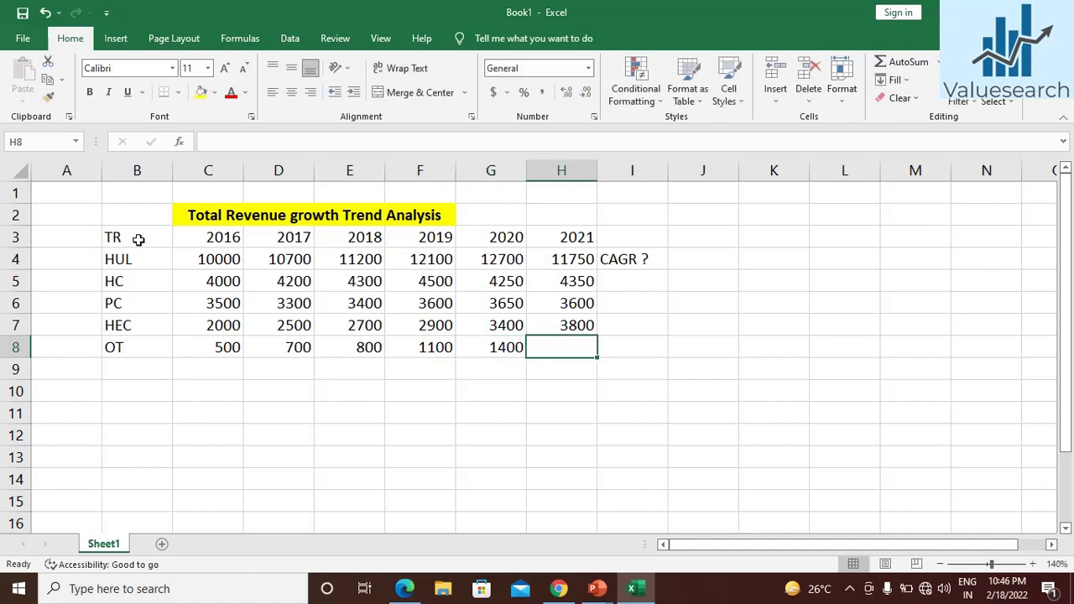
pyautogui.write('1800')
pyautogui.press('Tab')
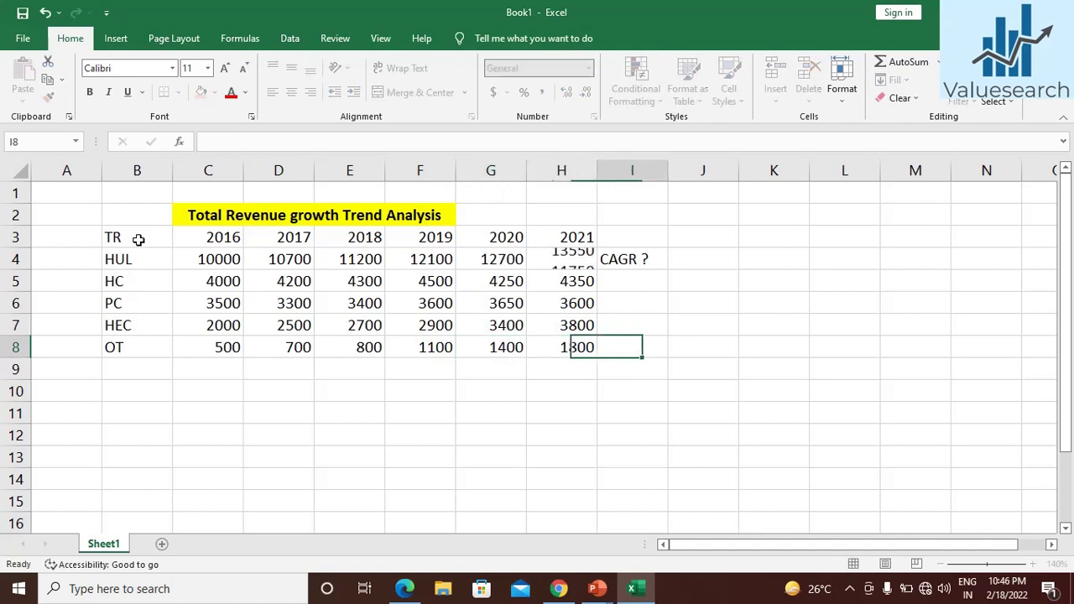
# - Move the "CAGR ?" label from I4 to I3 so it heads the column beside 2021
pyautogui.press('Up')
pyautogui.press('Up')
pyautogui.press('Up')
pyautogui.press('Up')
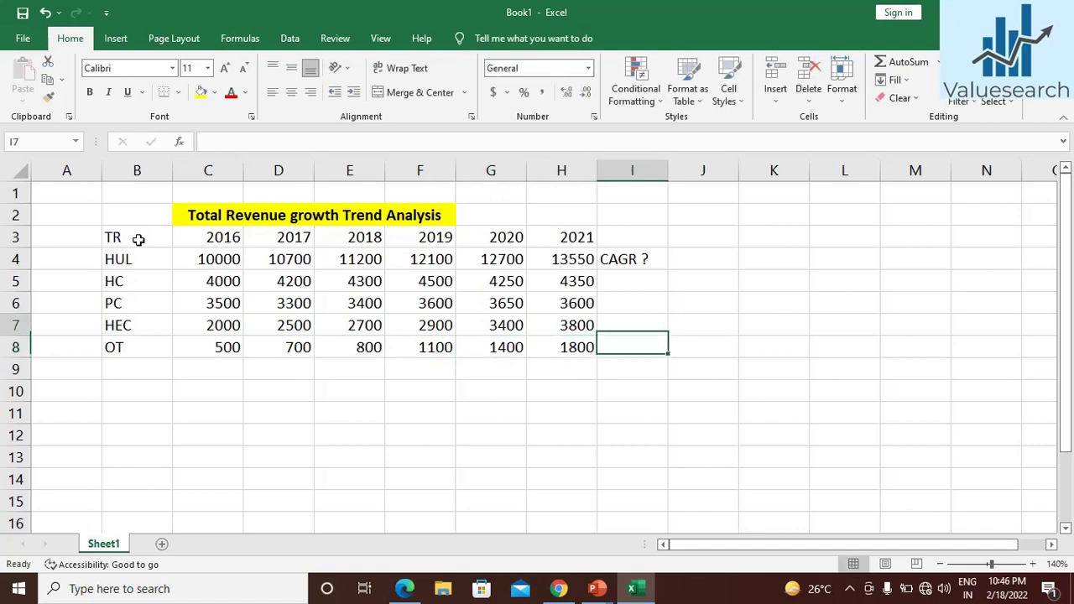
pyautogui.hotkey('ctrl', 'x')
pyautogui.press('Up')
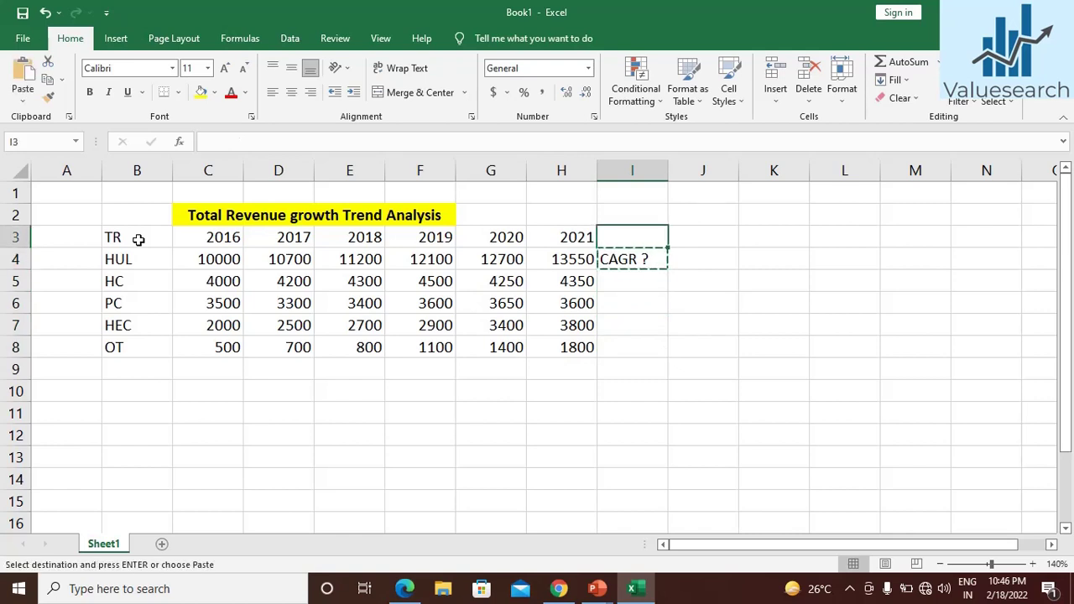
pyautogui.hotkey('ctrl', 'v')
# - Go through the cells under the CAGR heading in column I, from the HUL row down past OT
pyautogui.press('Down')
pyautogui.press('Down')
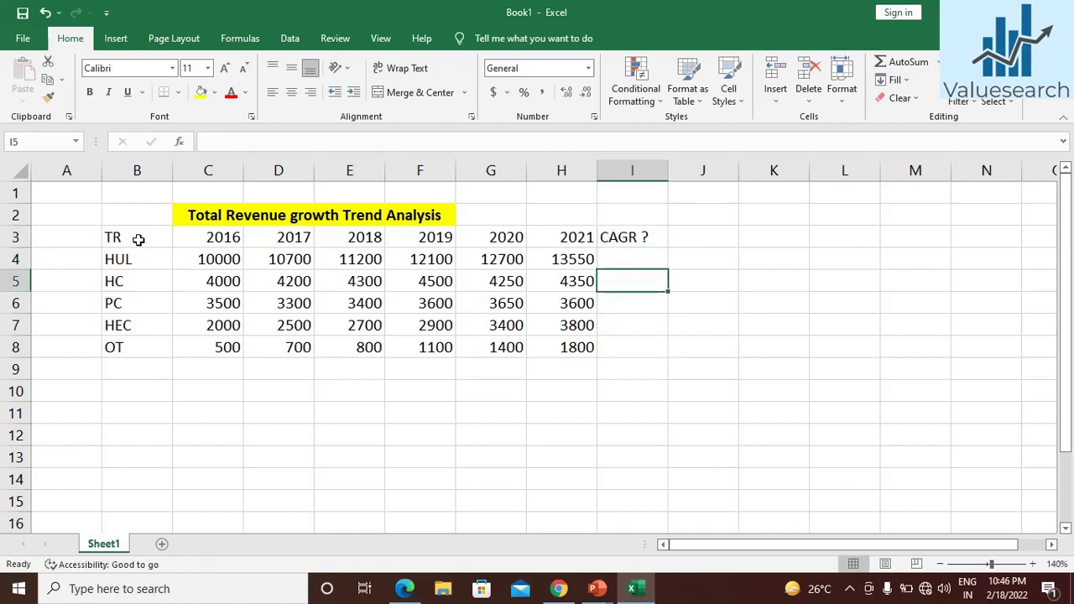
pyautogui.press('Up')
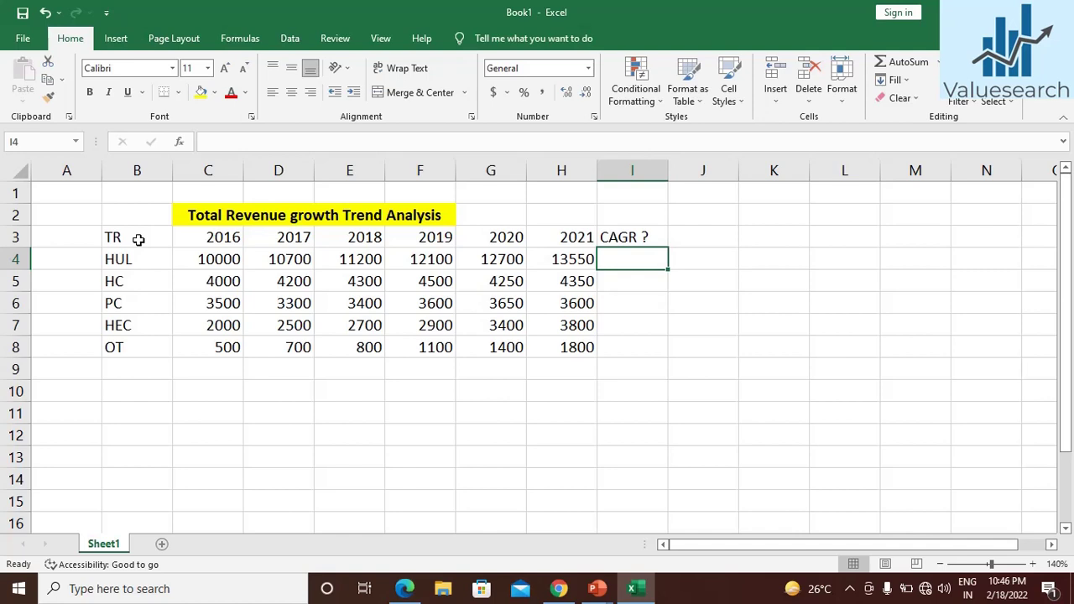
pyautogui.press('Up')
pyautogui.press('Down')
pyautogui.press('Down')
pyautogui.press('Down')
pyautogui.press('Down')
pyautogui.press('Down')
pyautogui.press('Down')
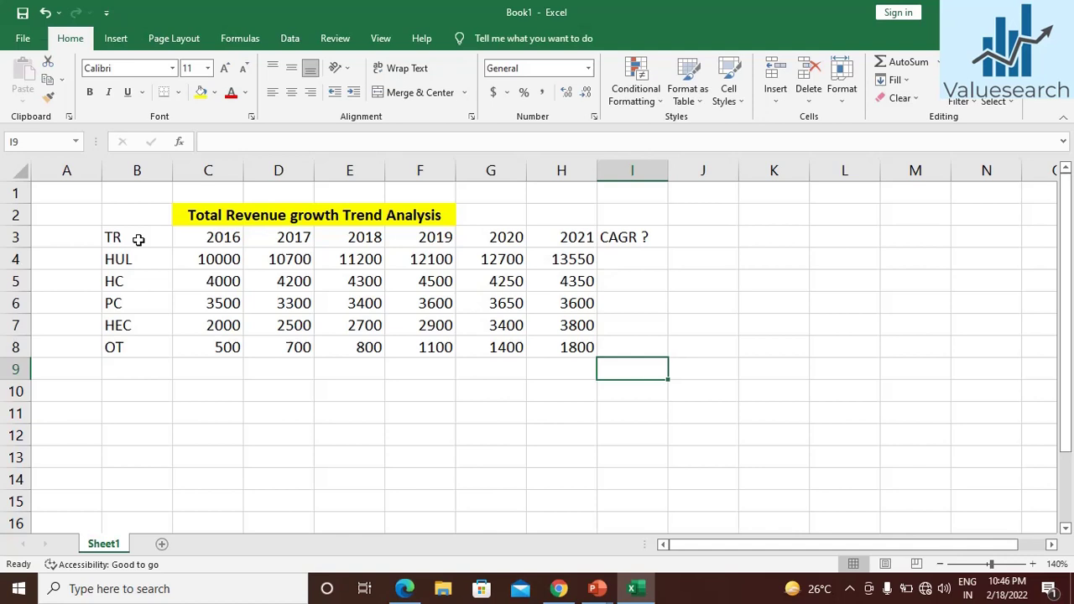
pyautogui.press('Up')
pyautogui.press('Up')
pyautogui.press('Up')
pyautogui.press('Up')
pyautogui.press('Up')
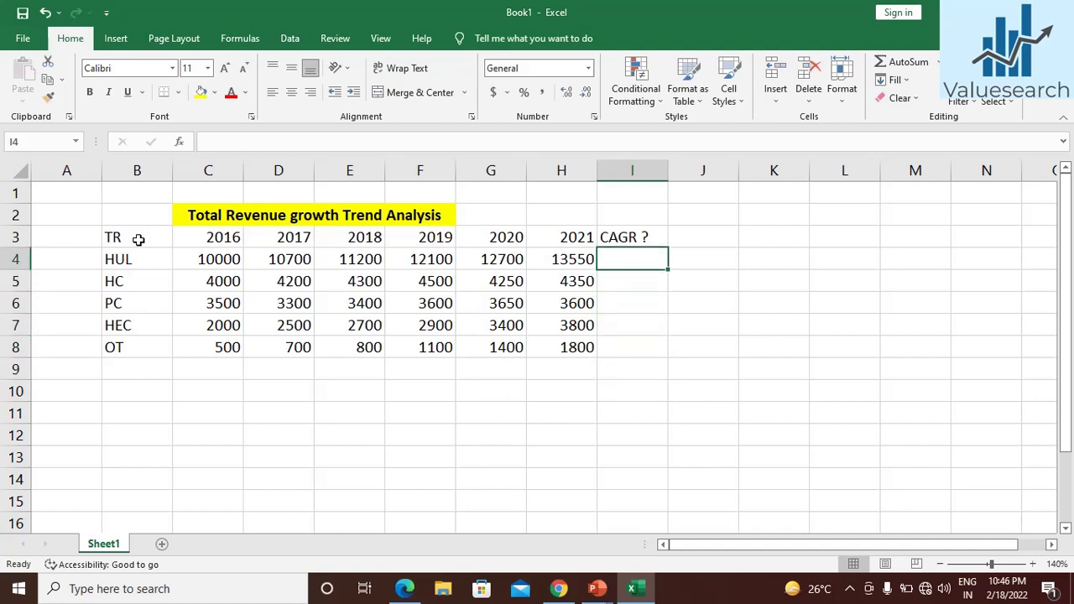
# - Make the HUL label in B4 bold
pyautogui.press('Left')
pyautogui.hotkey('ctrl', 'Left')
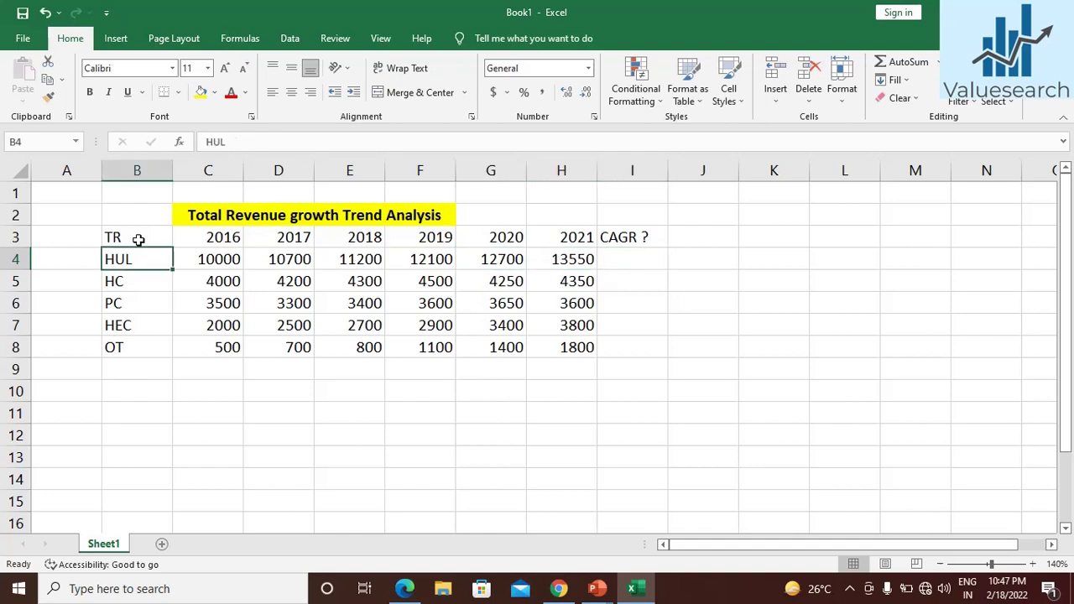
pyautogui.hotkey('ctrl', 'b')
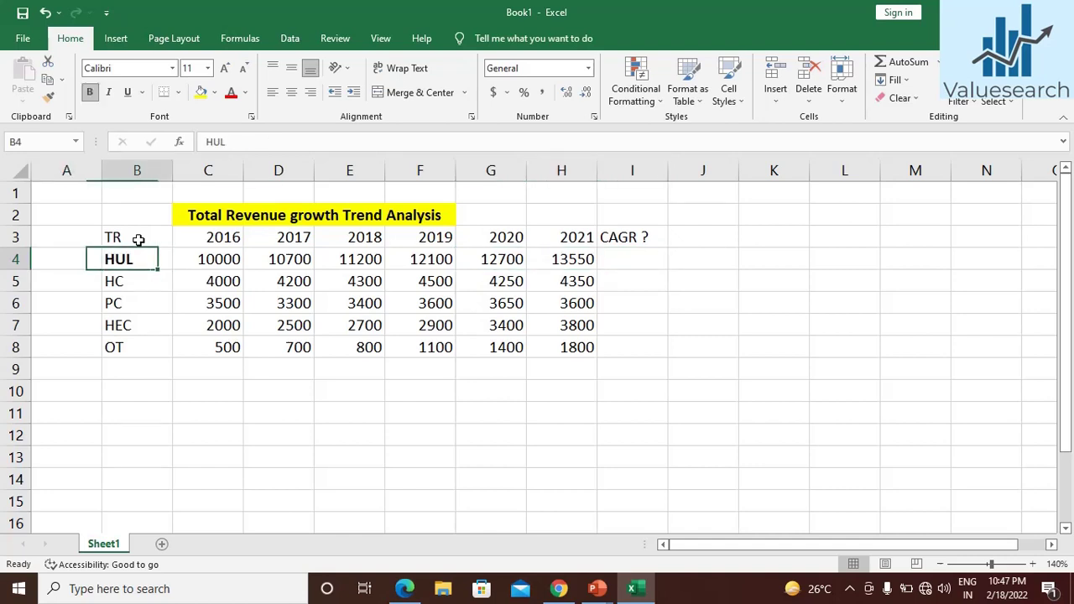
# - Review HUL's total revenue across 2016 to 2021 and the CAGR cells for HUL and each segment
pyautogui.press('Right')
pyautogui.press('Right')
pyautogui.press('Right')
pyautogui.press('Right')
pyautogui.press('Right')
pyautogui.press('Right')
pyautogui.press('Right')
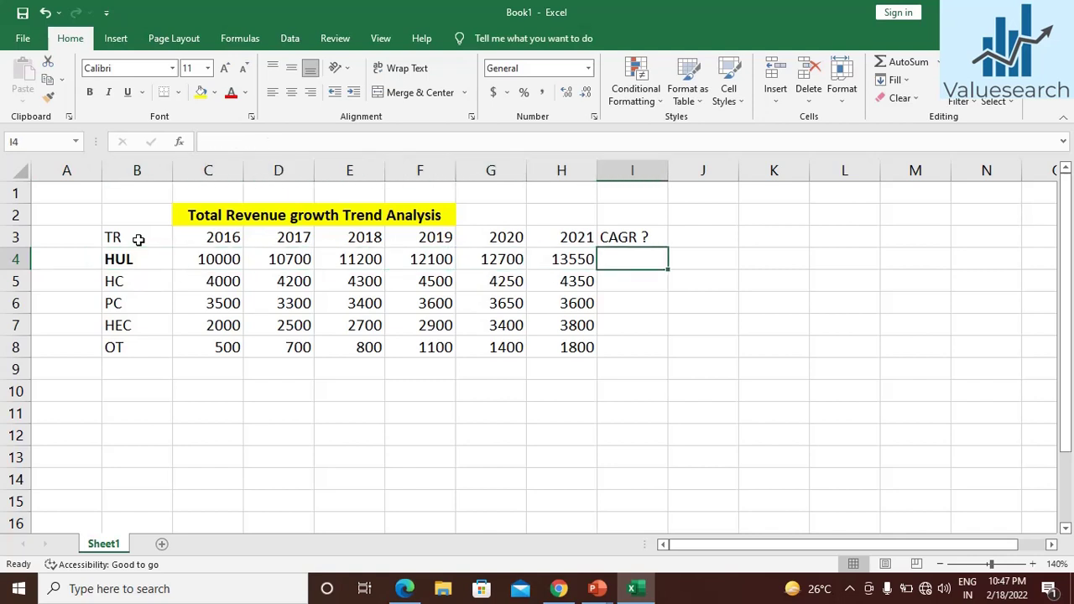
pyautogui.press('Down')
pyautogui.press('Down')
pyautogui.press('Down')
pyautogui.press('Down')
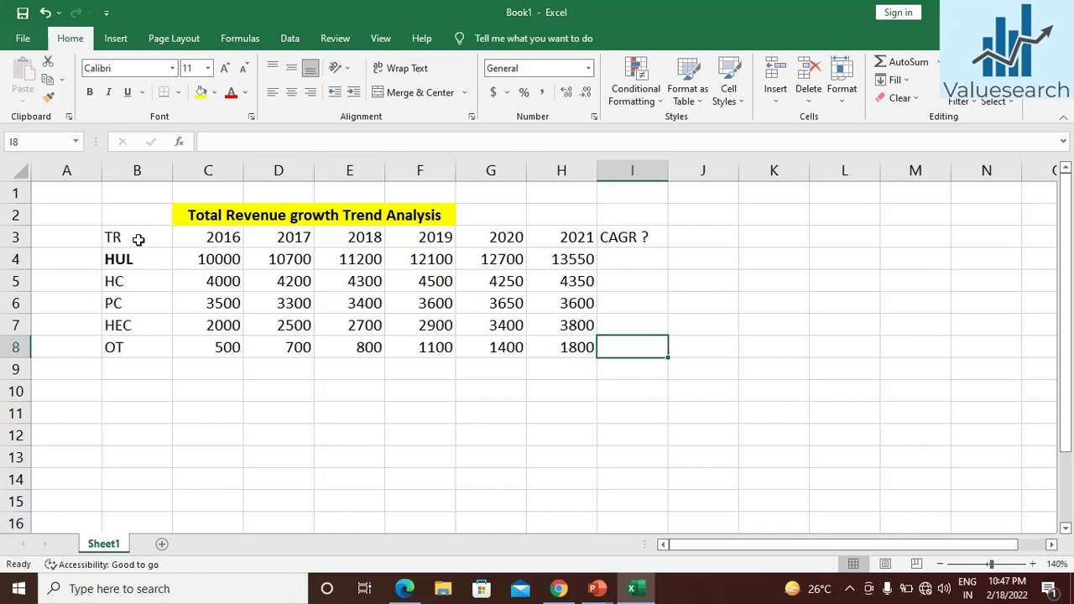
# - Review the HC segment's revenue figures year by year from 2016 to 2021
pyautogui.click(205, 285)
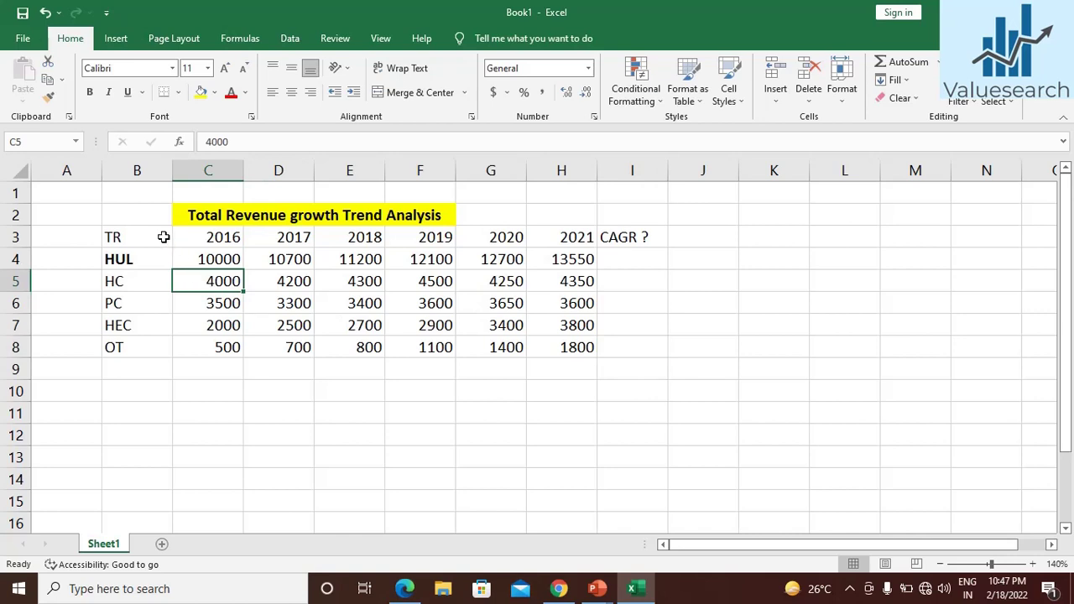
pyautogui.press('Right')
pyautogui.press('Right')
pyautogui.press('Right')
pyautogui.press('Right')
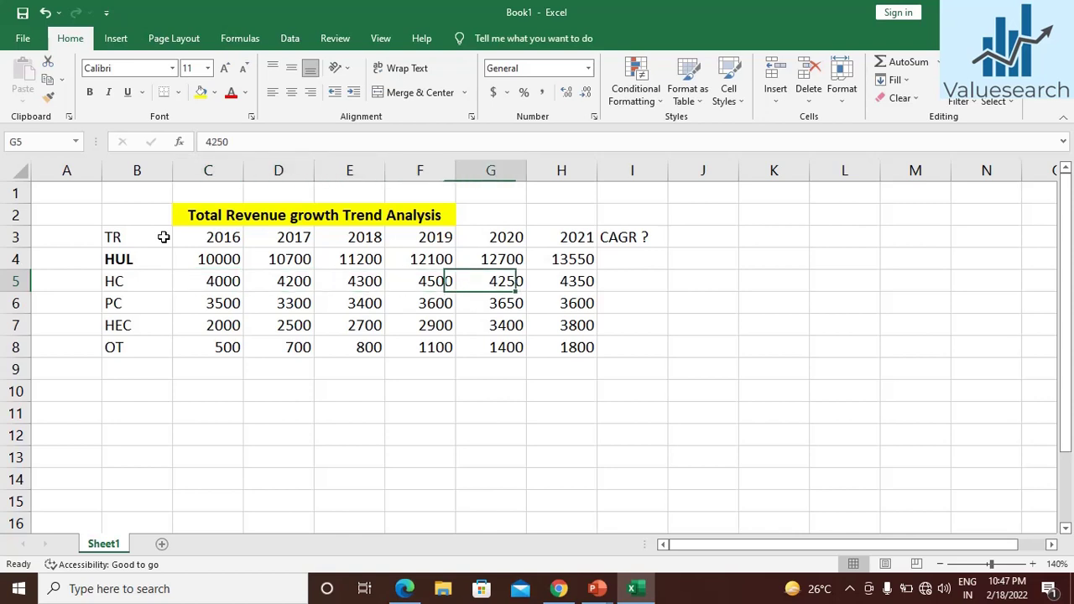
pyautogui.press('Right')
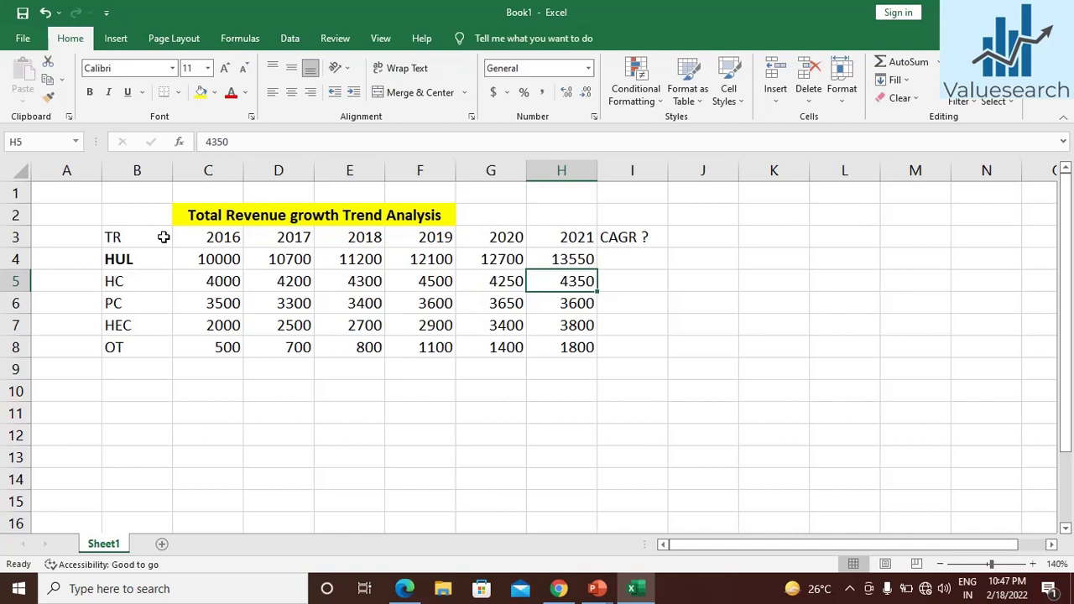
# - Review the PC segment's revenue figures across the 2016 to 2021 columns
pyautogui.press('Down')
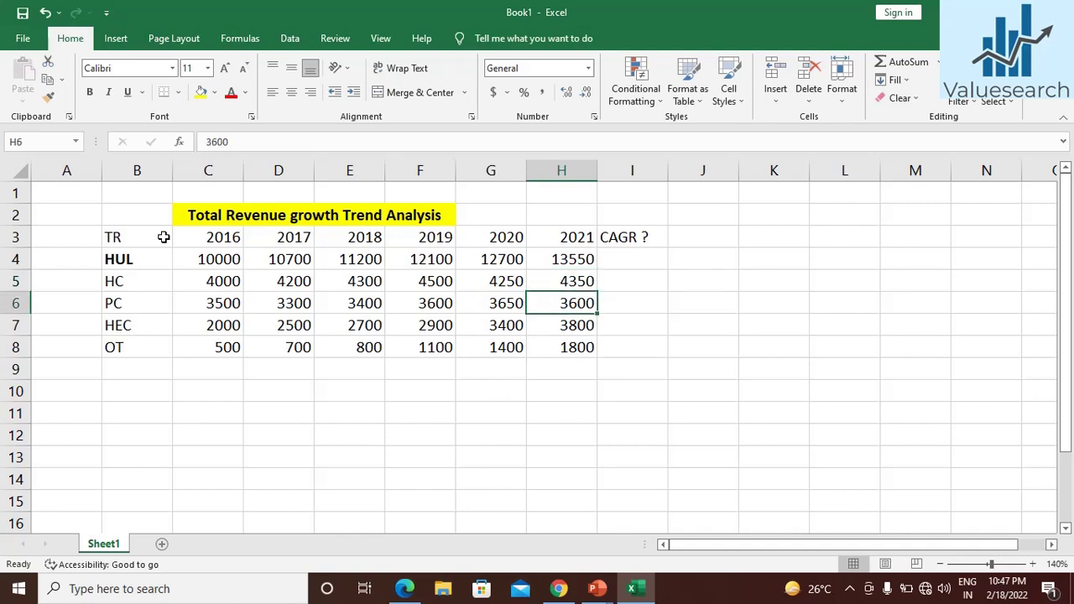
pyautogui.press('Left')
pyautogui.press('Left')
pyautogui.press('Left')
pyautogui.press('Left')
pyautogui.press('Left')
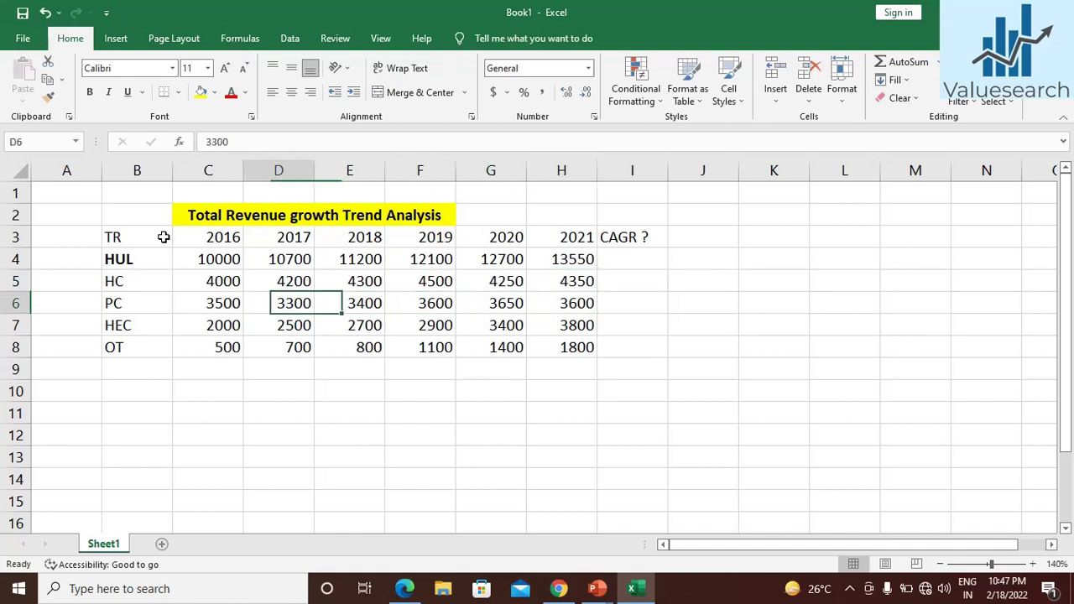
pyautogui.press('Right')
pyautogui.press('Right')
pyautogui.press('Right')
pyautogui.press('Right')
pyautogui.press('Right')
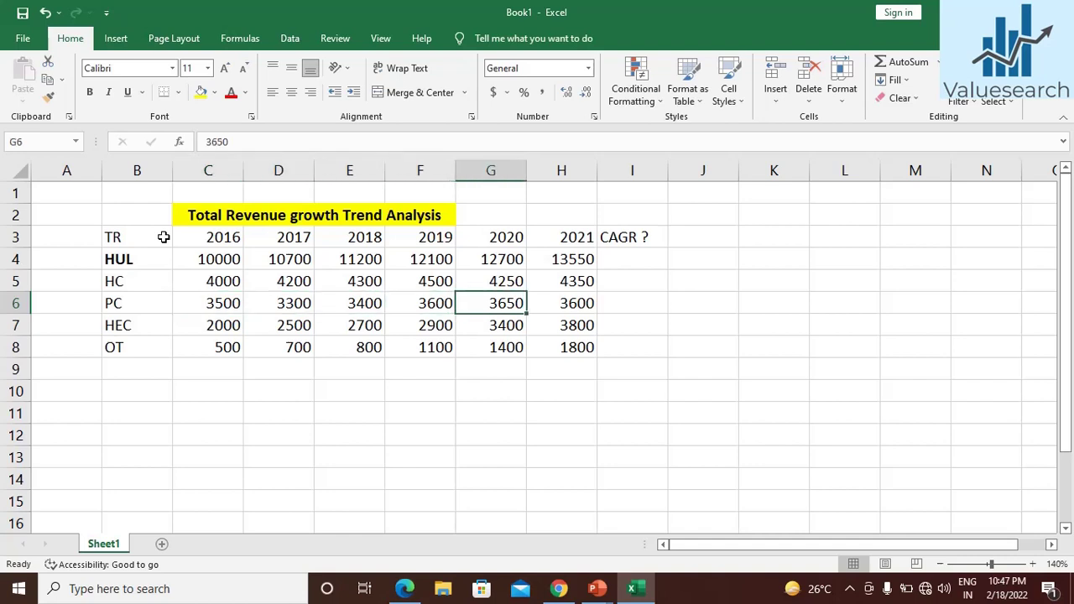
# - Review the HEC segment's revenue figures from 2016 through 2021
pyautogui.press('Down')
pyautogui.press('Left')
pyautogui.press('Left')
pyautogui.press('Left')
pyautogui.press('Left')
pyautogui.press('Left')
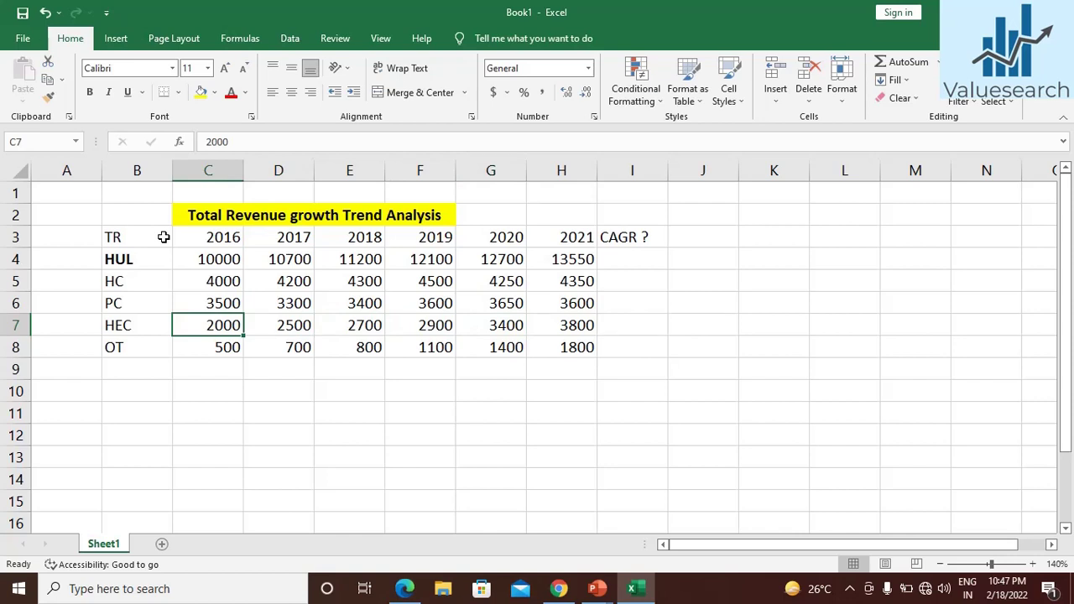
pyautogui.press('Right')
pyautogui.press('Right')
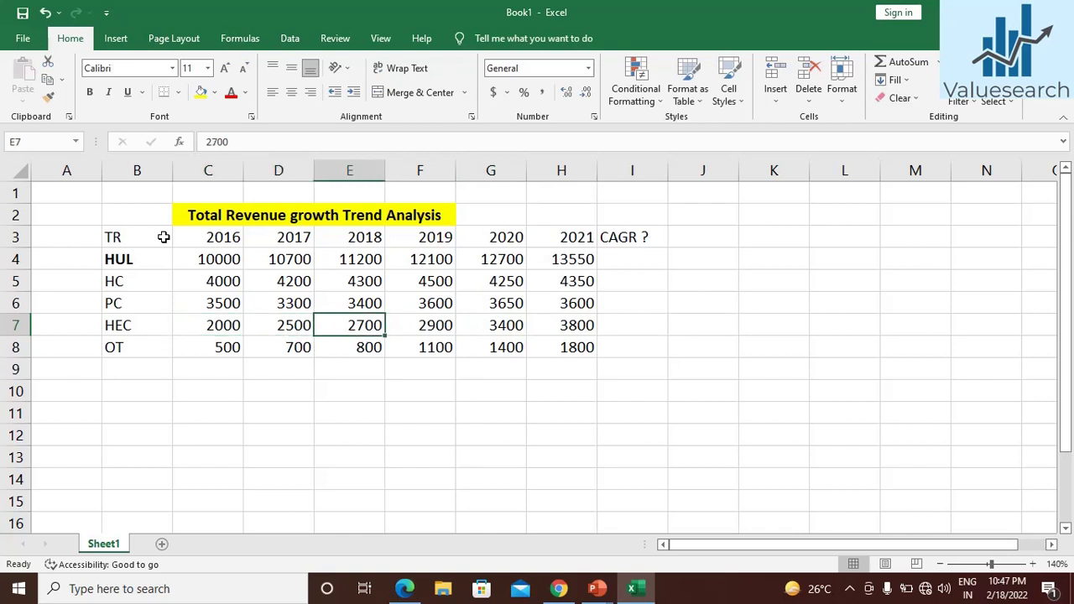
pyautogui.press('Right')
pyautogui.press('Right')
pyautogui.press('Right')
# - Review the OT segment's revenue figures across 2016 to 2021
pyautogui.press('Down')
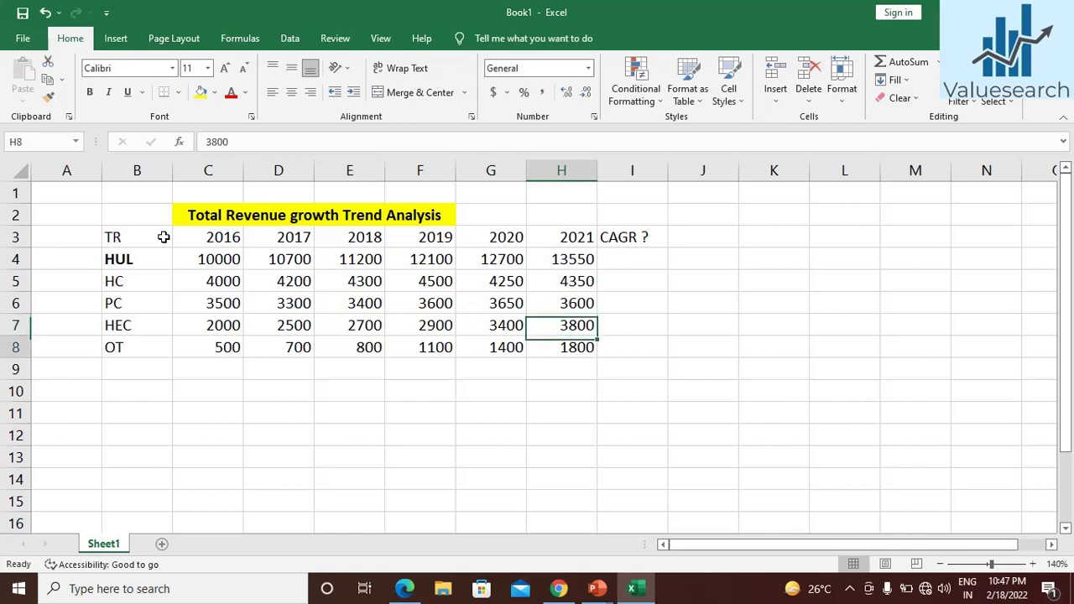
pyautogui.press('Left')
pyautogui.press('Left')
pyautogui.press('Left')
pyautogui.press('Left')
pyautogui.press('Left')
pyautogui.press('Right')
pyautogui.press('Right')
pyautogui.press('Right')
pyautogui.press('Right')
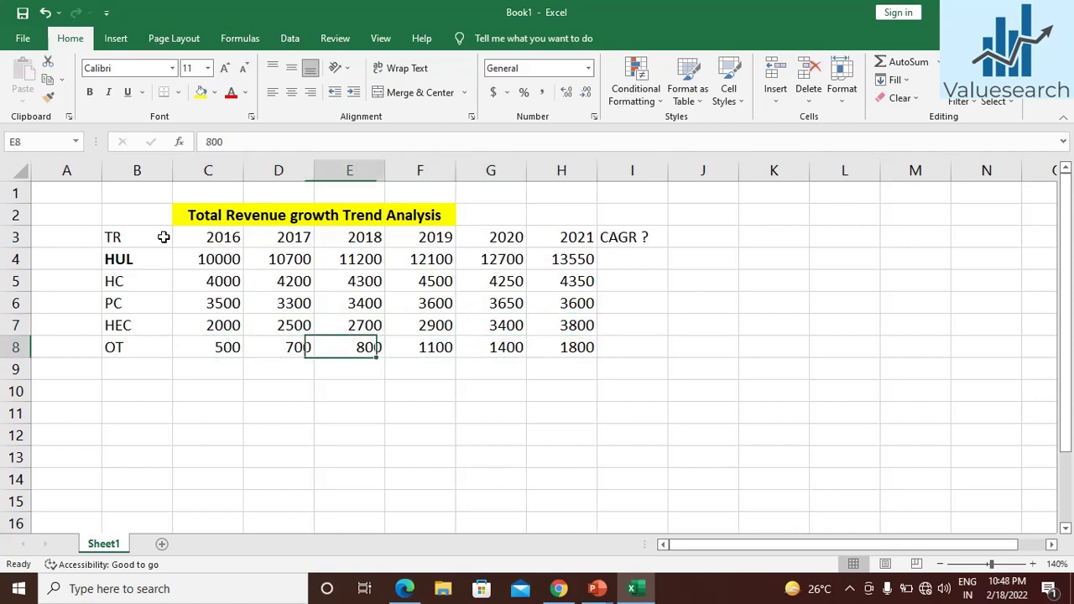
pyautogui.press('Right')
# - Compare the four segments' 2021 revenue figures in column H, from HC down to OT
pyautogui.press('Up')
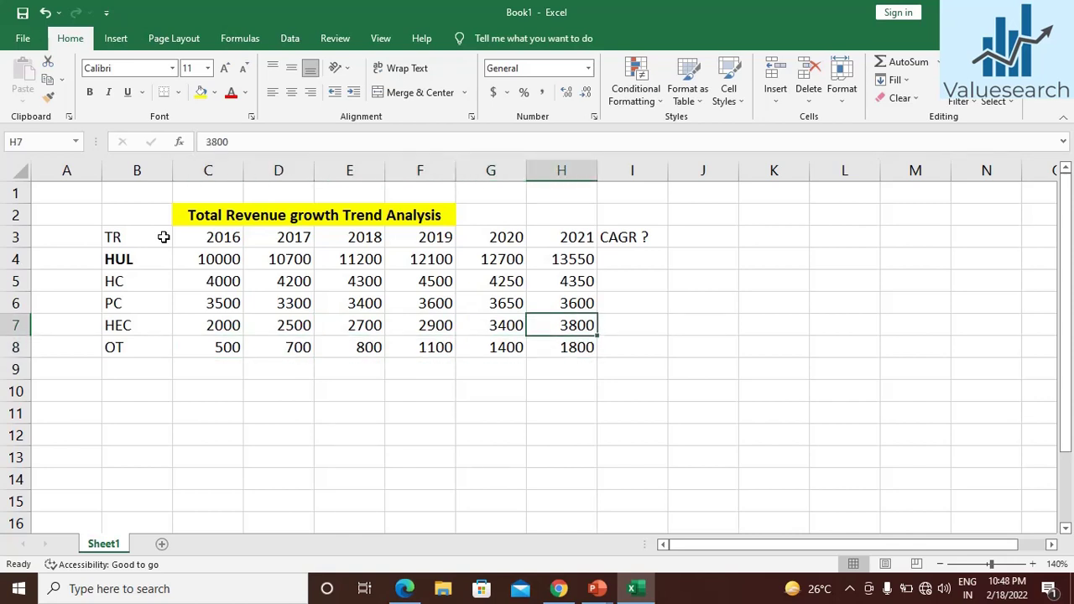
pyautogui.press('Down')
pyautogui.press('Up')
pyautogui.press('Up')
pyautogui.press('Up')
pyautogui.press('Up')
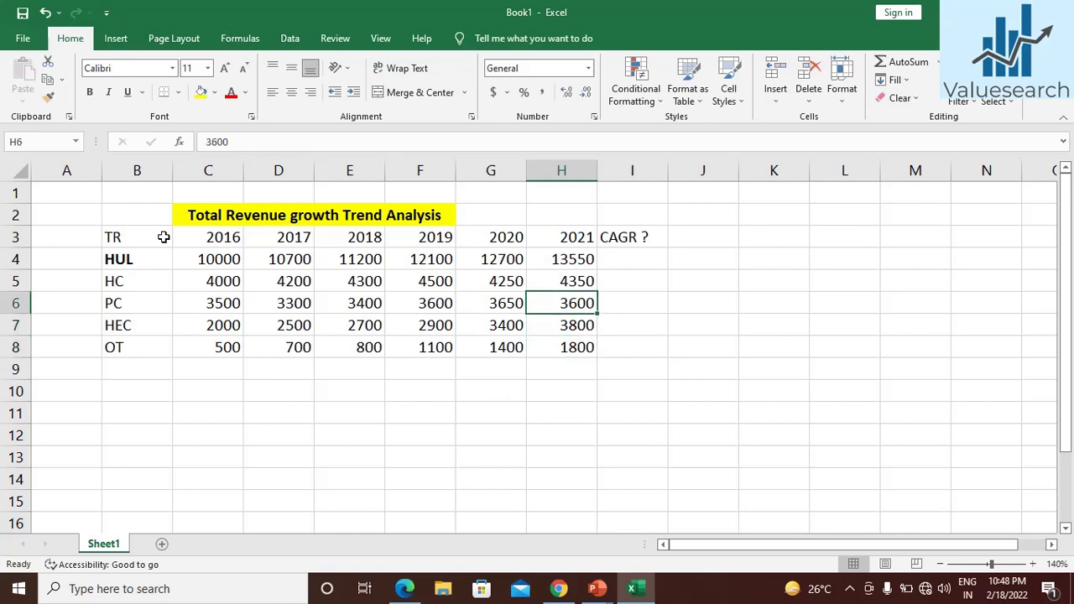
pyautogui.press('Down')
pyautogui.press('Down')
pyautogui.press('Up')
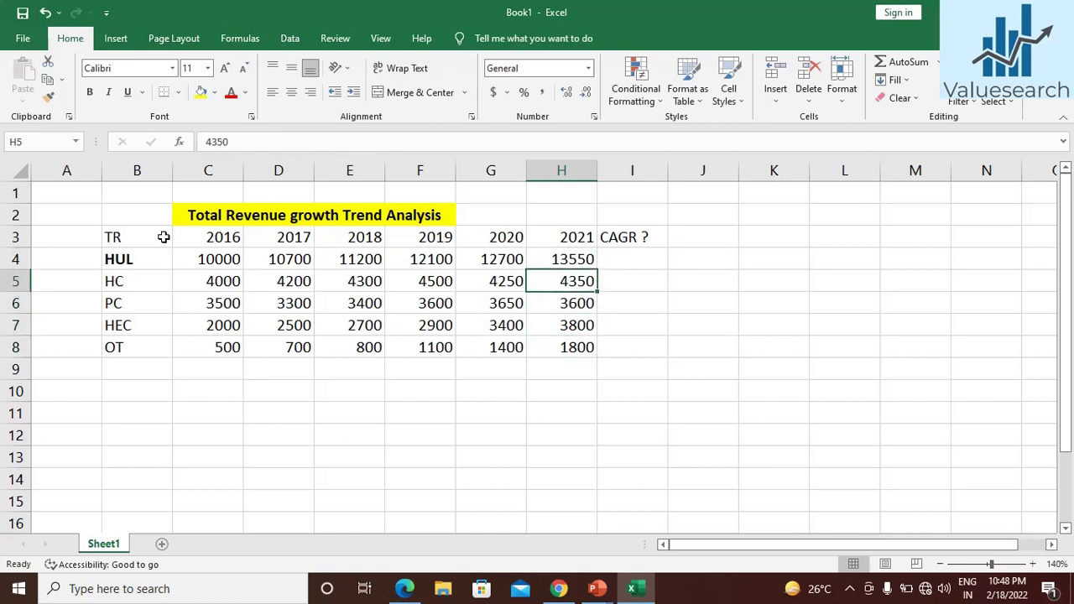
pyautogui.press('Down')
pyautogui.press('Up')
# - Select the 2021 revenue of HC and PC together and that of HEC and OT together to compare the two pairs
pyautogui.hotkey('shift', 'Down')
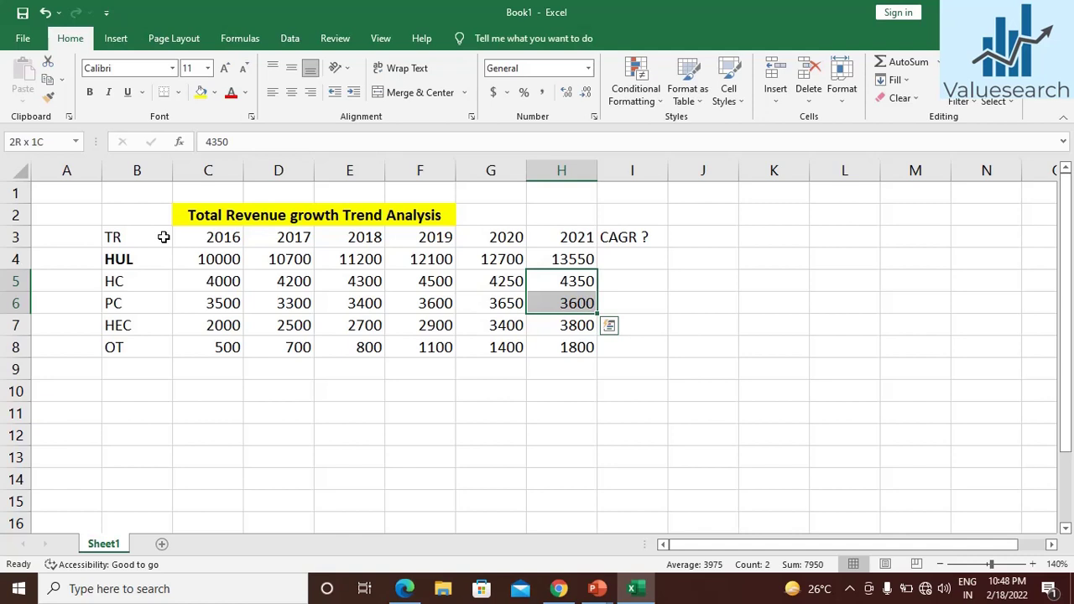
pyautogui.press('Down')
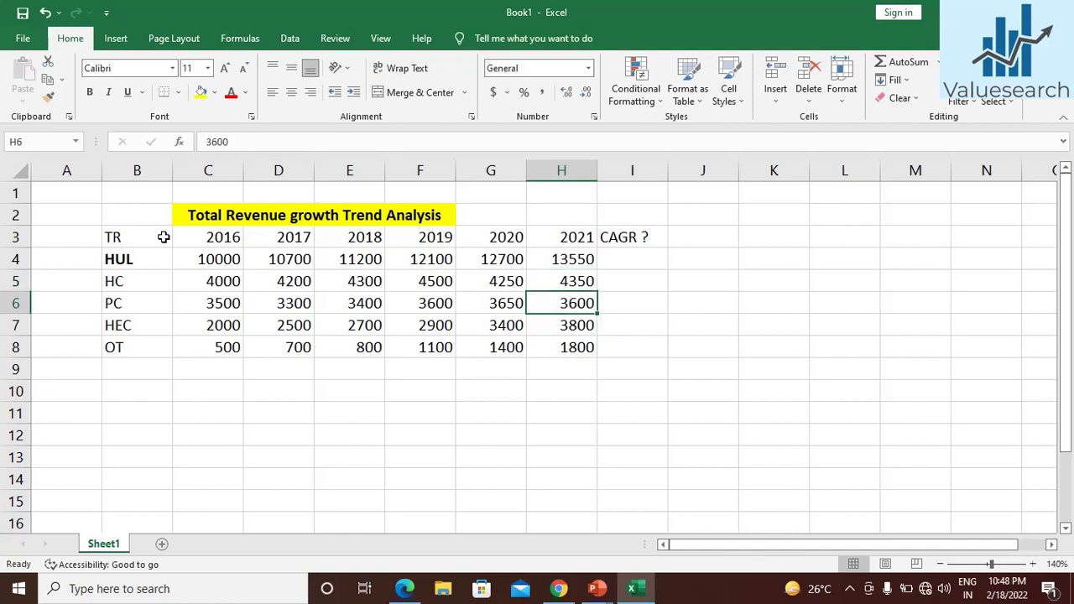
pyautogui.press('Down')
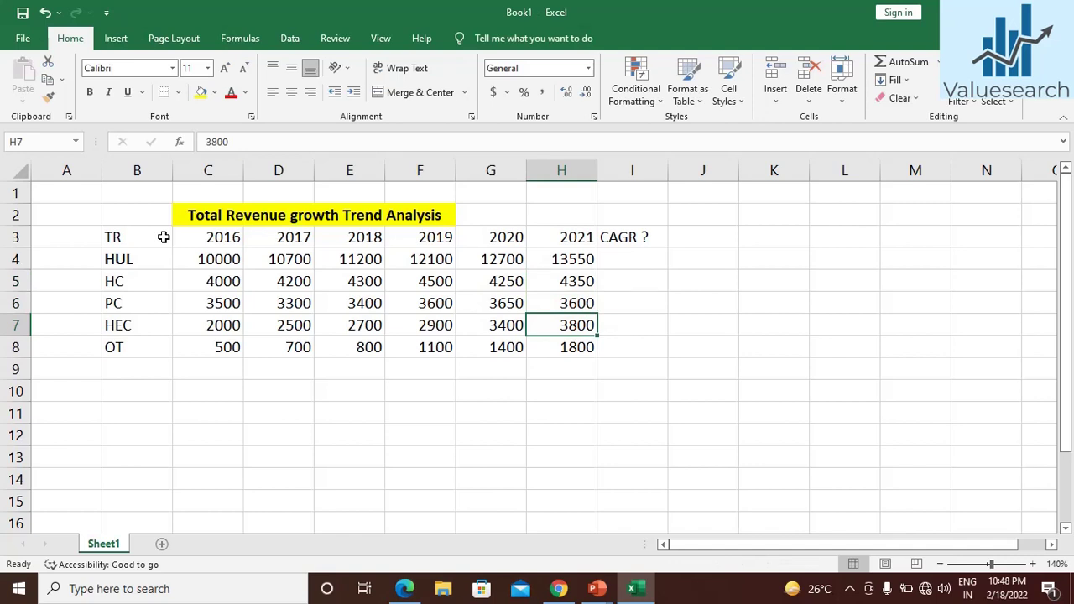
pyautogui.hotkey('shift', 'Down')
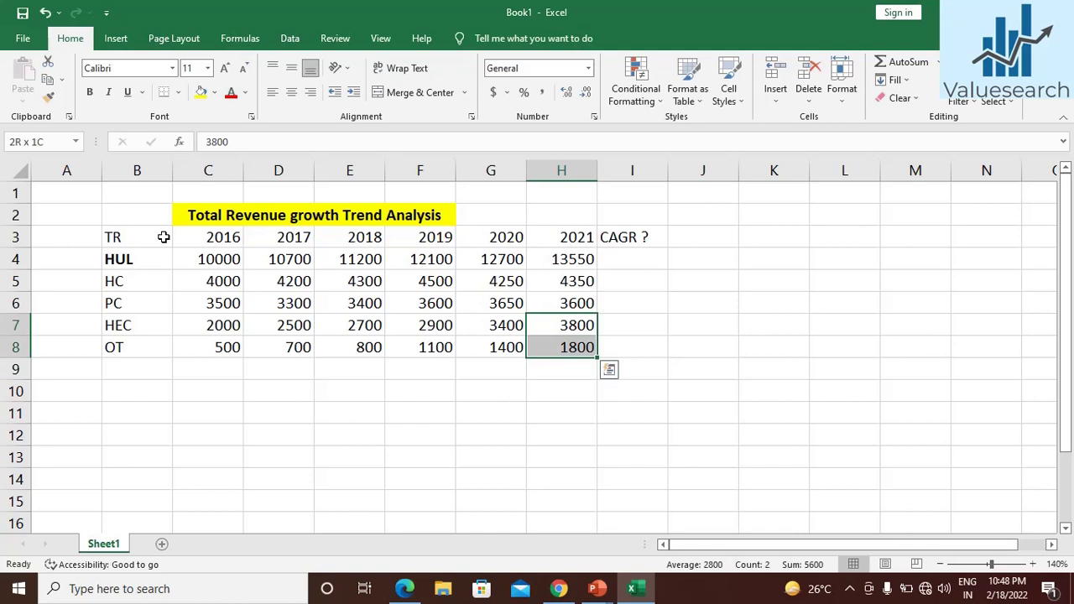
pyautogui.press('Down')
pyautogui.press('Up')
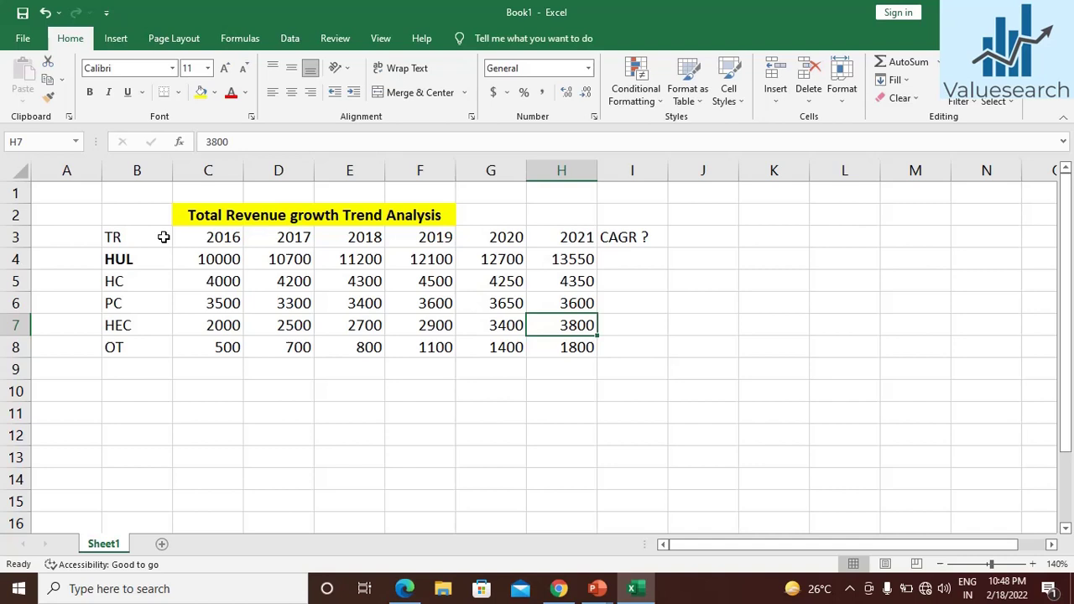
# - Examine the 2021 revenue cells of HEC and OT in H7 and H8 against each other
pyautogui.press('Down')
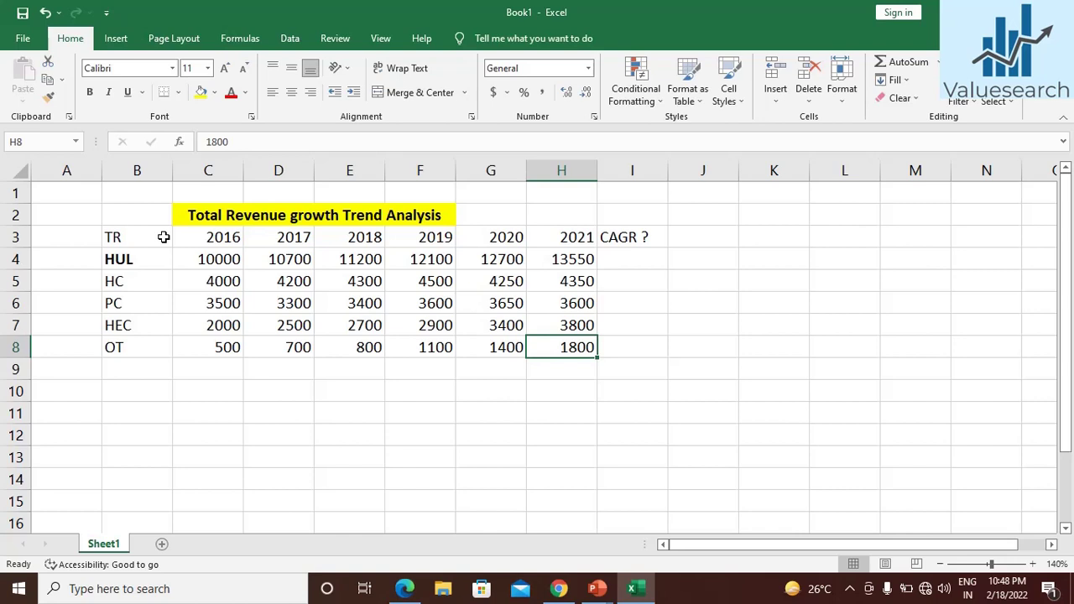
pyautogui.press('Up')
pyautogui.press('Down')
pyautogui.press('Up')
pyautogui.press('Down')
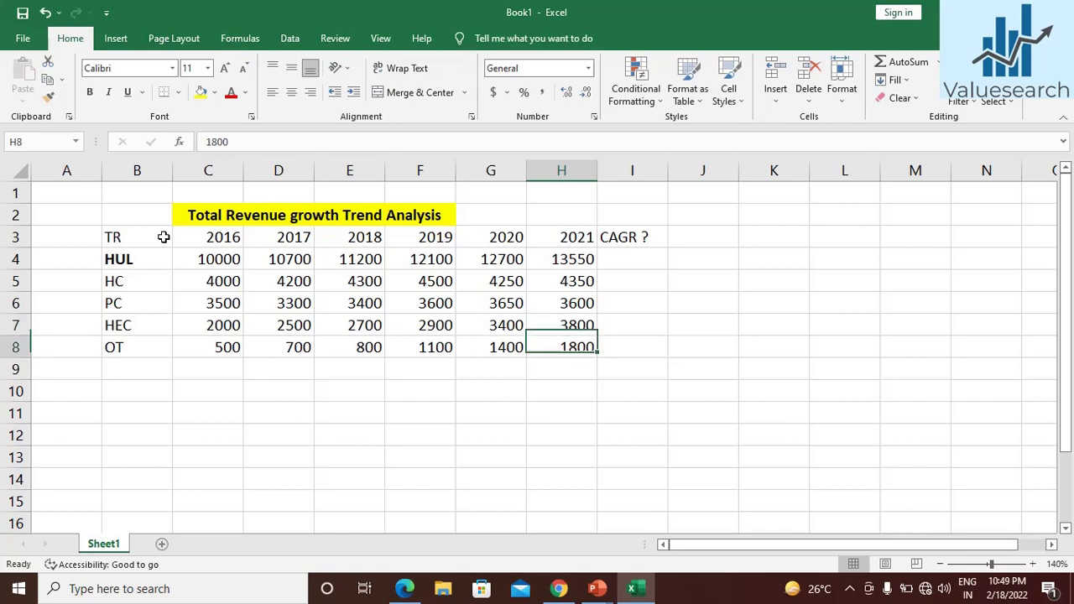
pyautogui.press('Up')
pyautogui.press('Down')
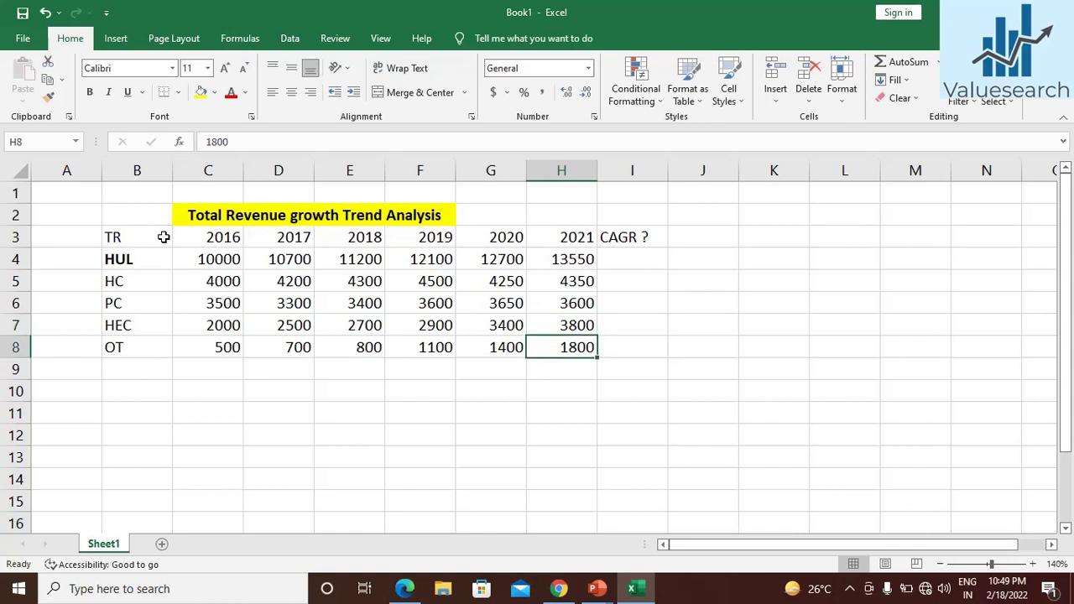
pyautogui.press('Up')
pyautogui.press('Down')
pyautogui.press('Up')
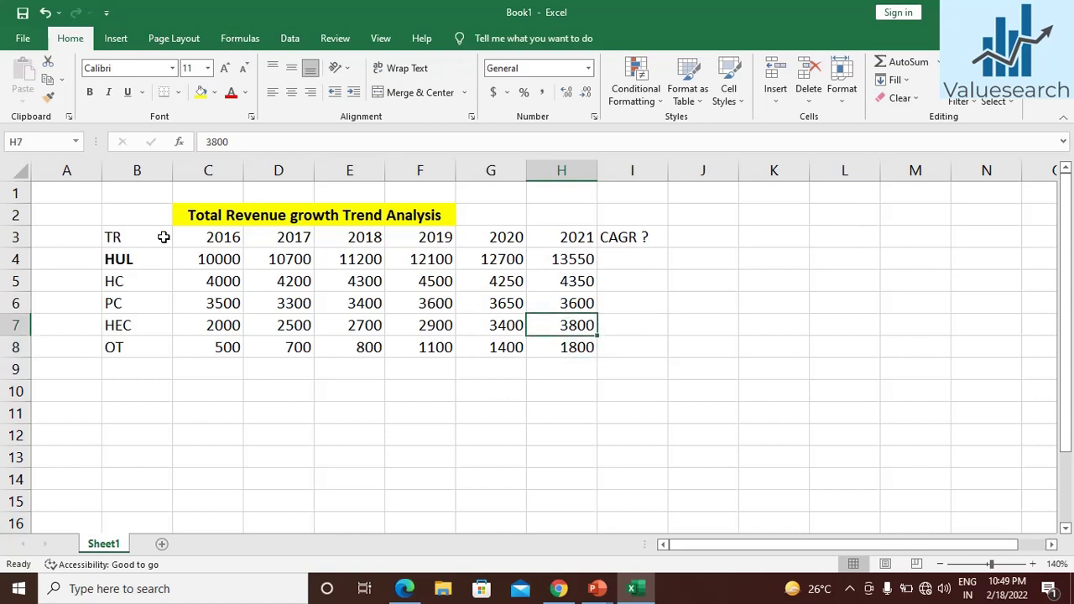
pyautogui.press('Down')
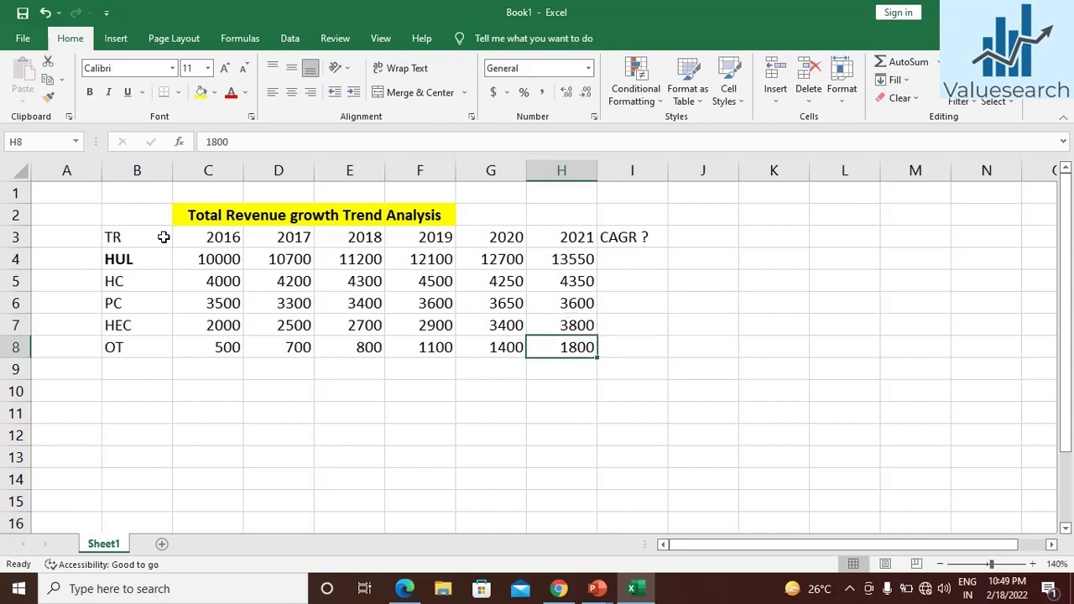
pyautogui.press('Up')
# - Enter the CAGR values 1.40 for HC in I5 and 0.47 for PC in I6
pyautogui.press('Right')
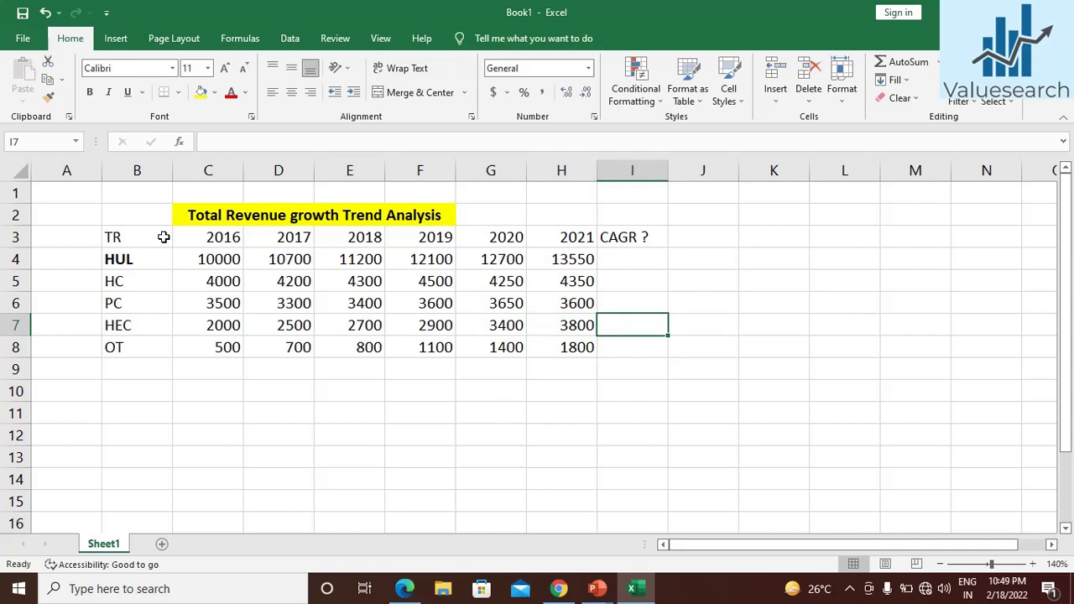
pyautogui.press('Up')
pyautogui.press('Up')
pyautogui.press('Up')
pyautogui.press('Down')
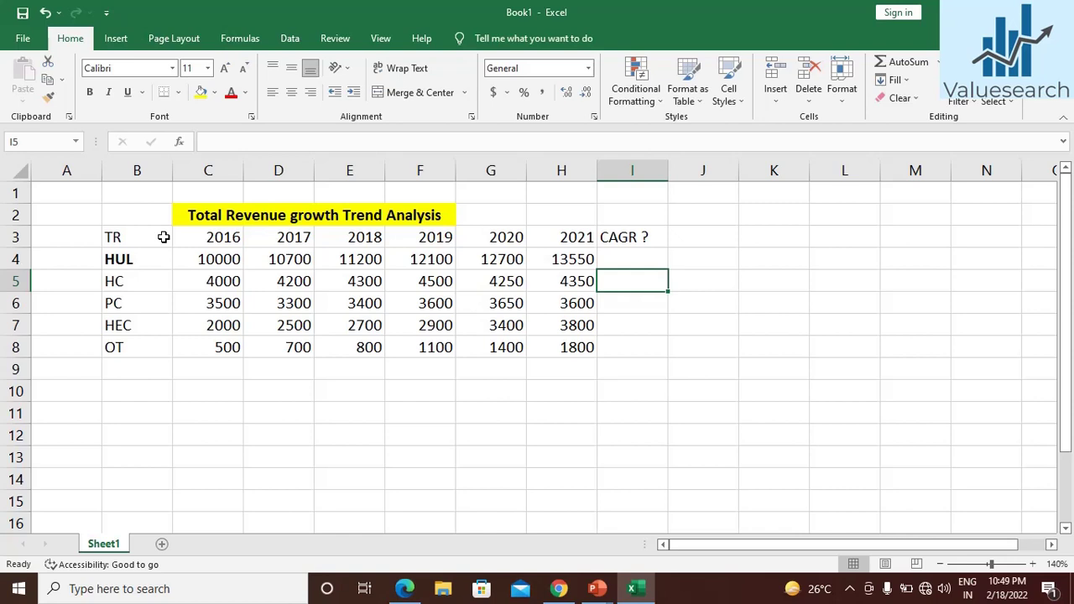
pyautogui.write('1.40')
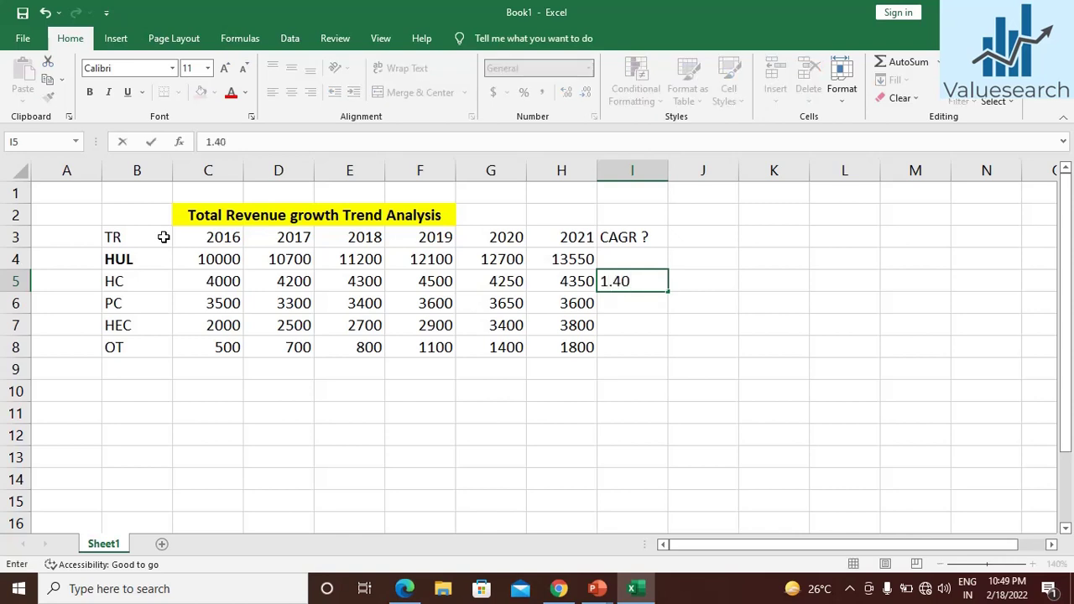
pyautogui.press('Return')
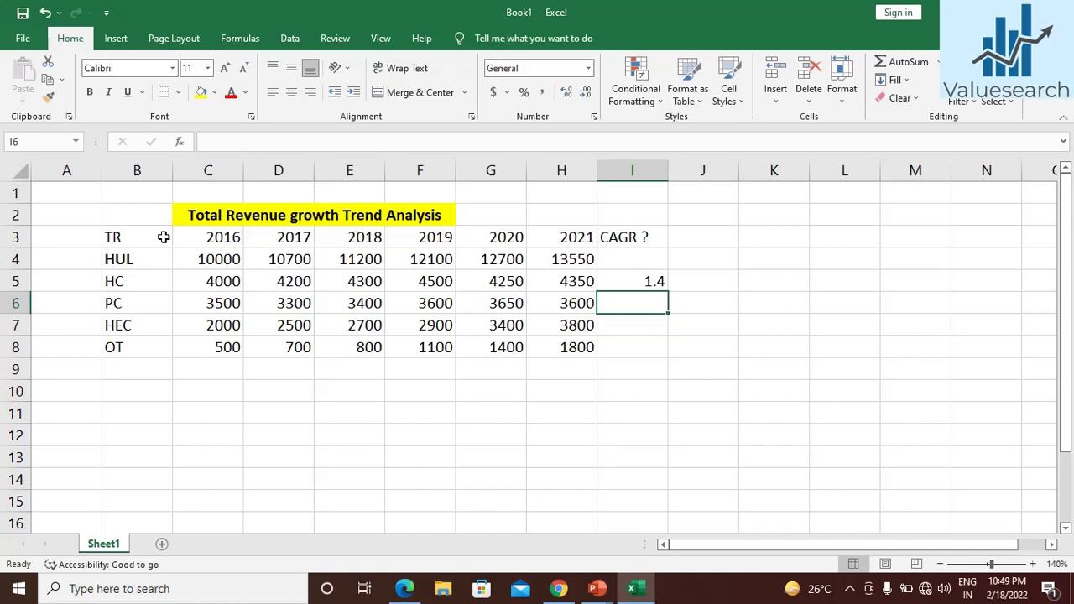
pyautogui.write('.47')
pyautogui.press('Return')
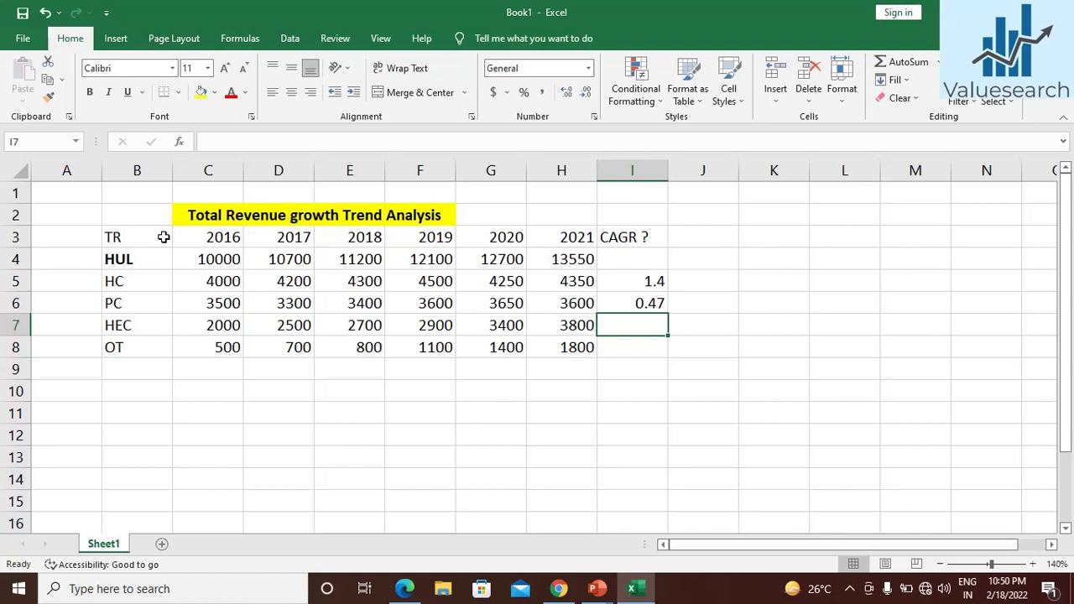
# - Enter the CAGR values 11.29 for HEC in I7 and 23.79 for OT in I8
pyautogui.write('11.29')
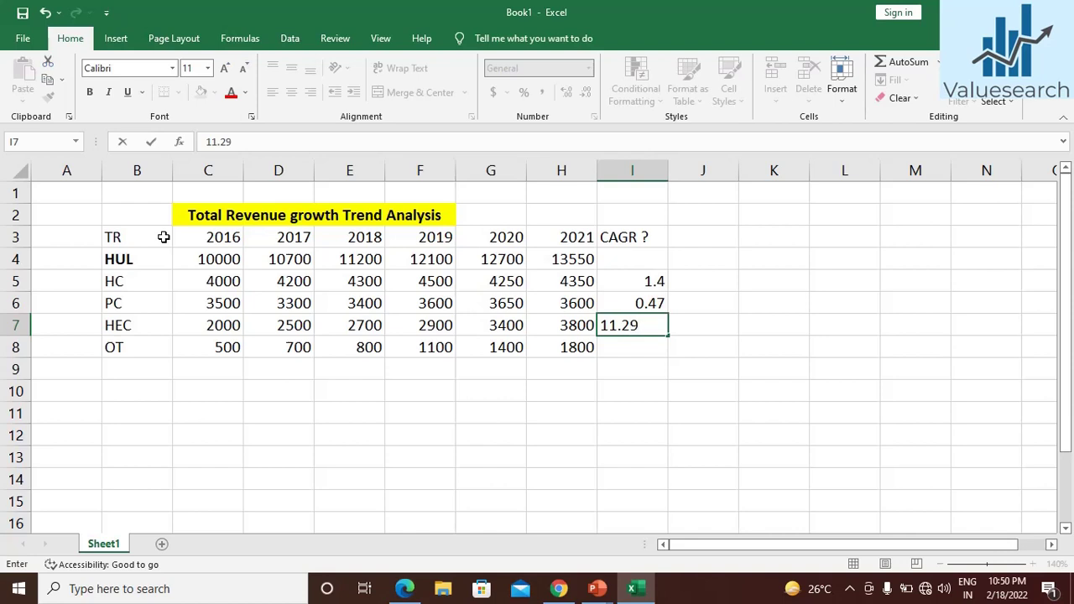
pyautogui.press('Return')
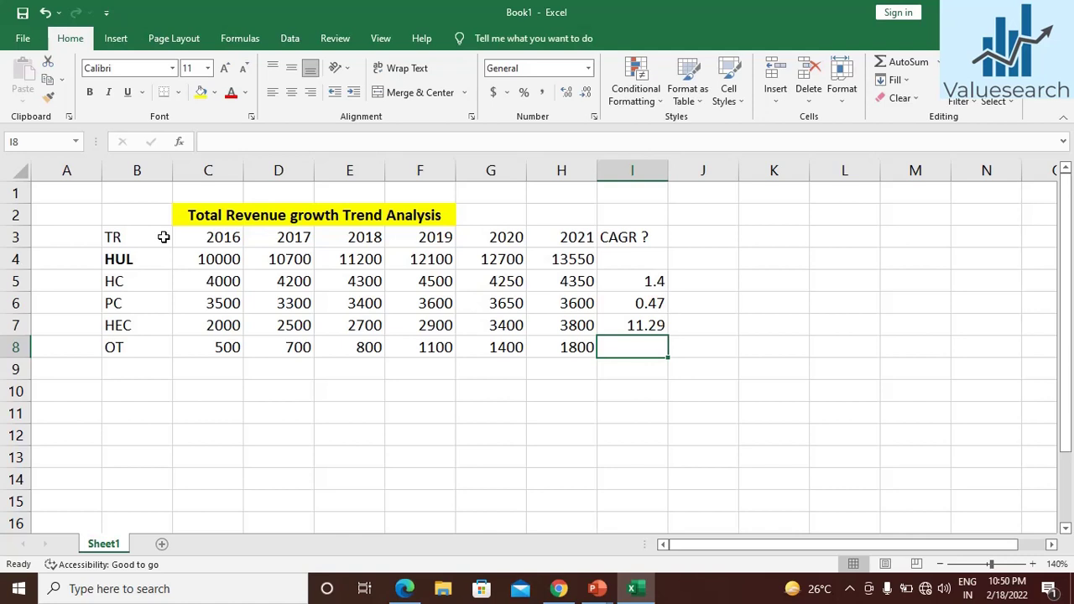
pyautogui.write('23.7')
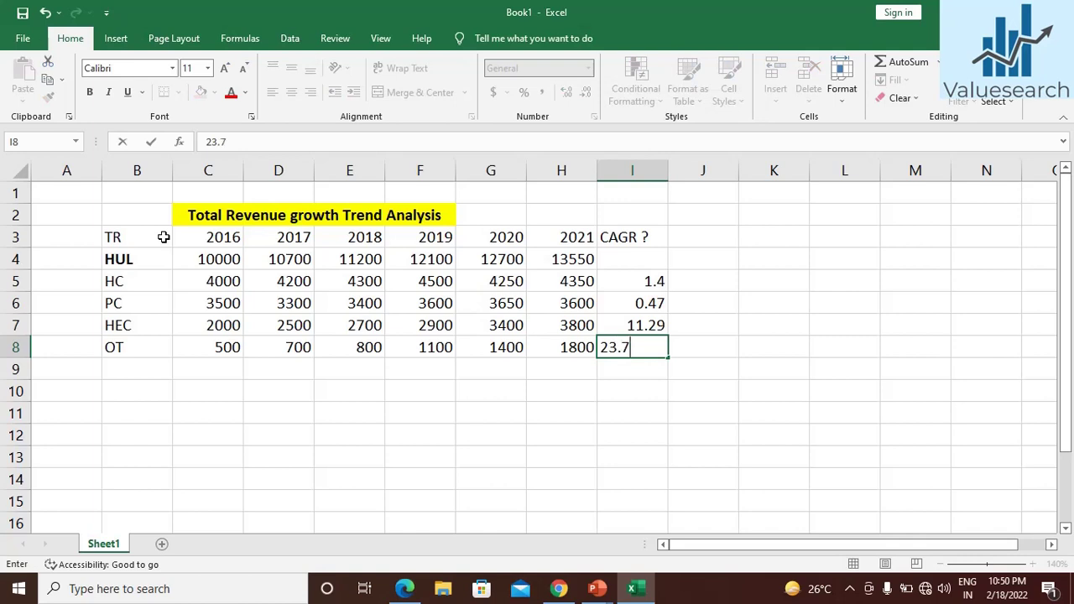
pyautogui.write('9')
pyautogui.press('Up')
# - Enter 5.19 as HUL's CAGR in I4 and return to the HEC CAGR cell
pyautogui.press('Up')
pyautogui.press('Up')
pyautogui.press('Up')
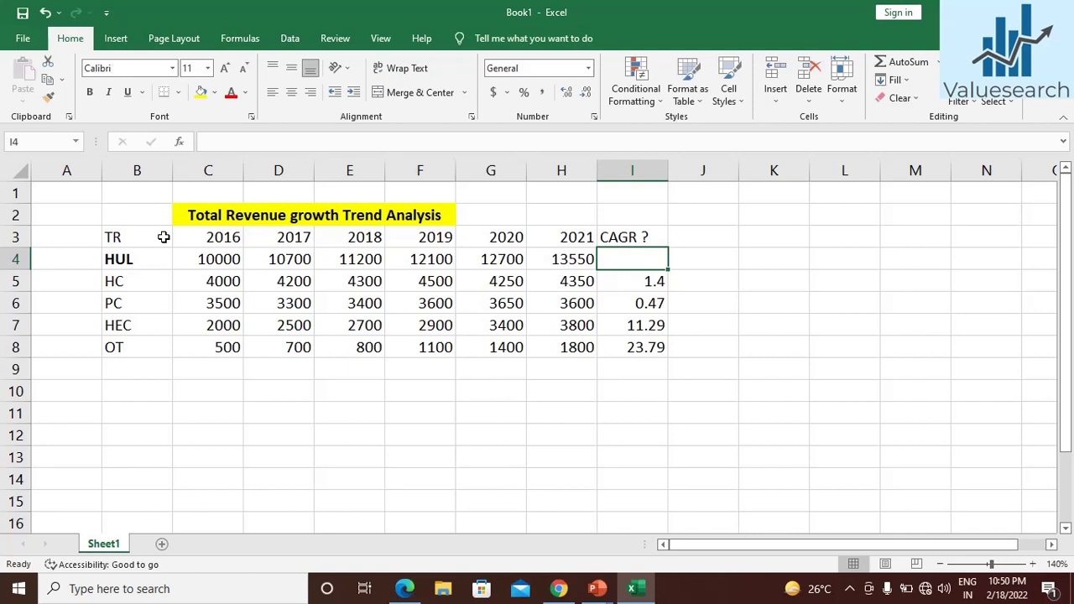
pyautogui.write('5.19')
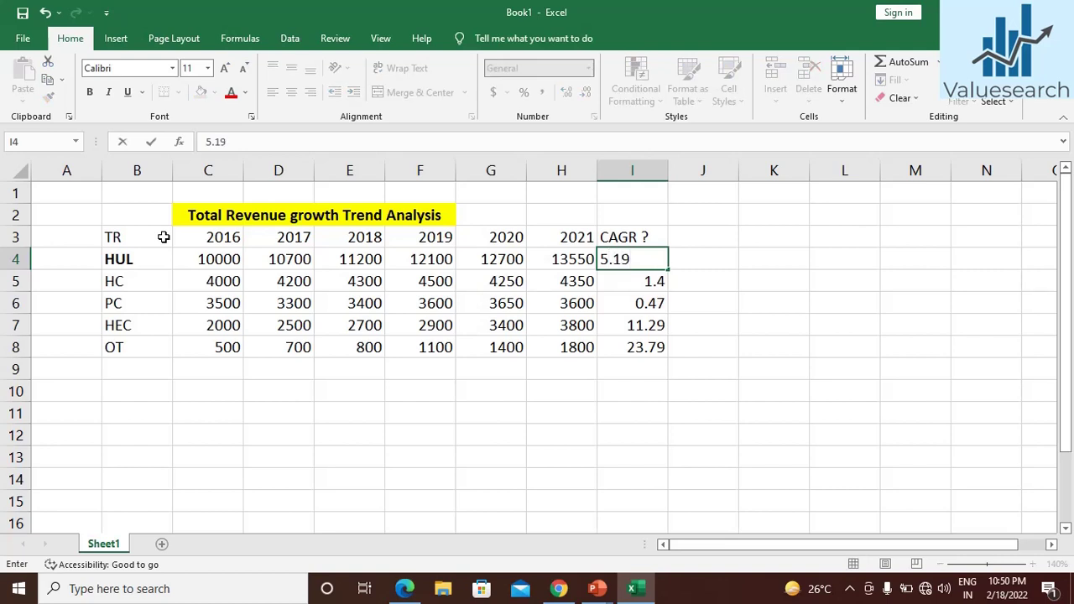
pyautogui.press('Tab')
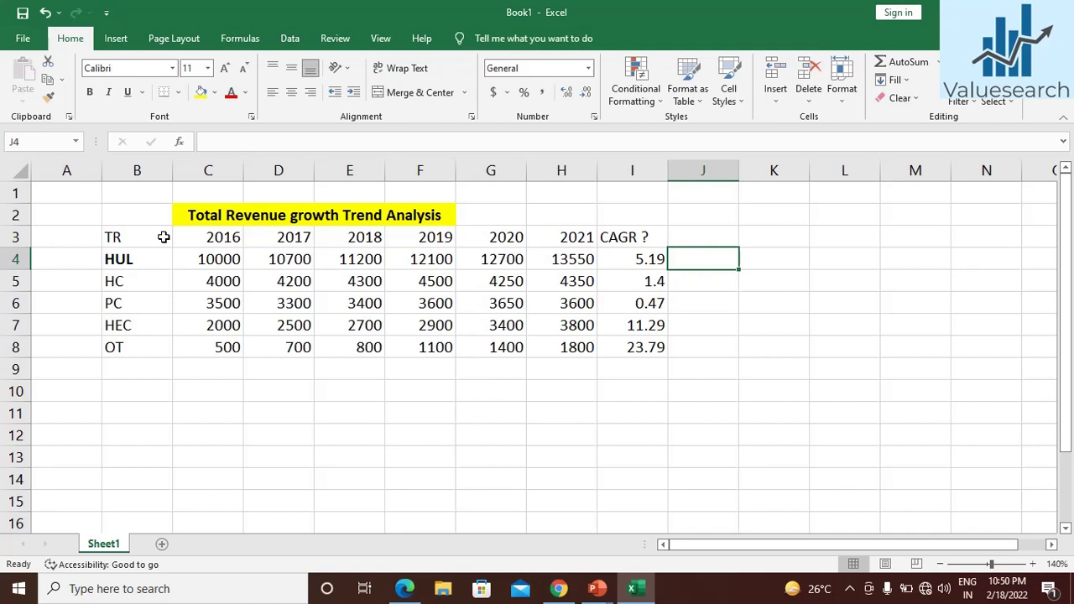
pyautogui.press('Return')
pyautogui.press('Return')
pyautogui.press('Return')
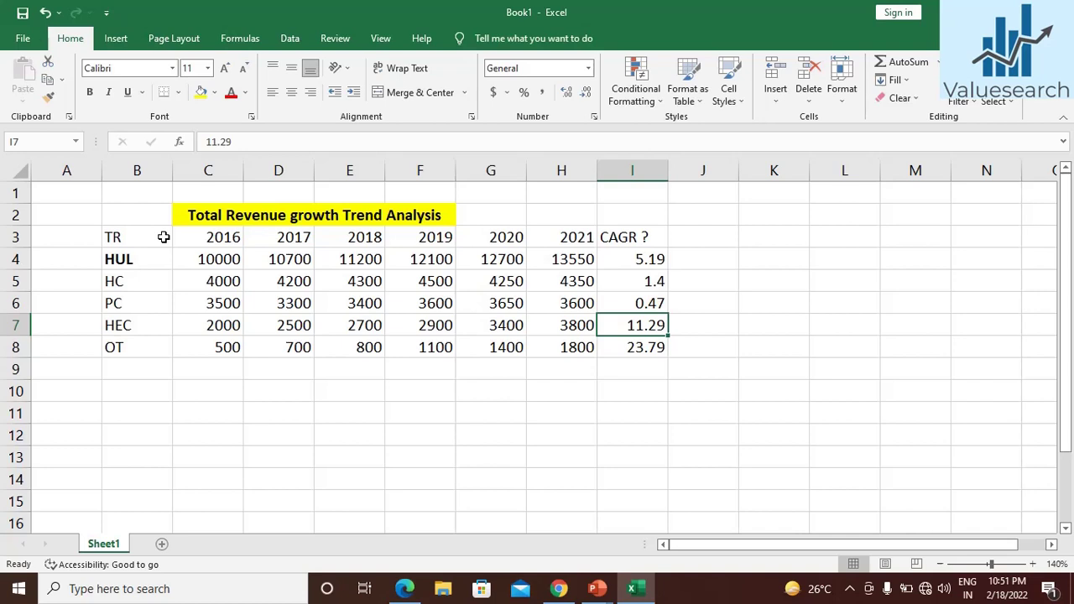
# - Examine the CAGR values of HEC in I7 and OT in I8 against each other
pyautogui.press('Down')
pyautogui.press('Up')
pyautogui.press('Down')
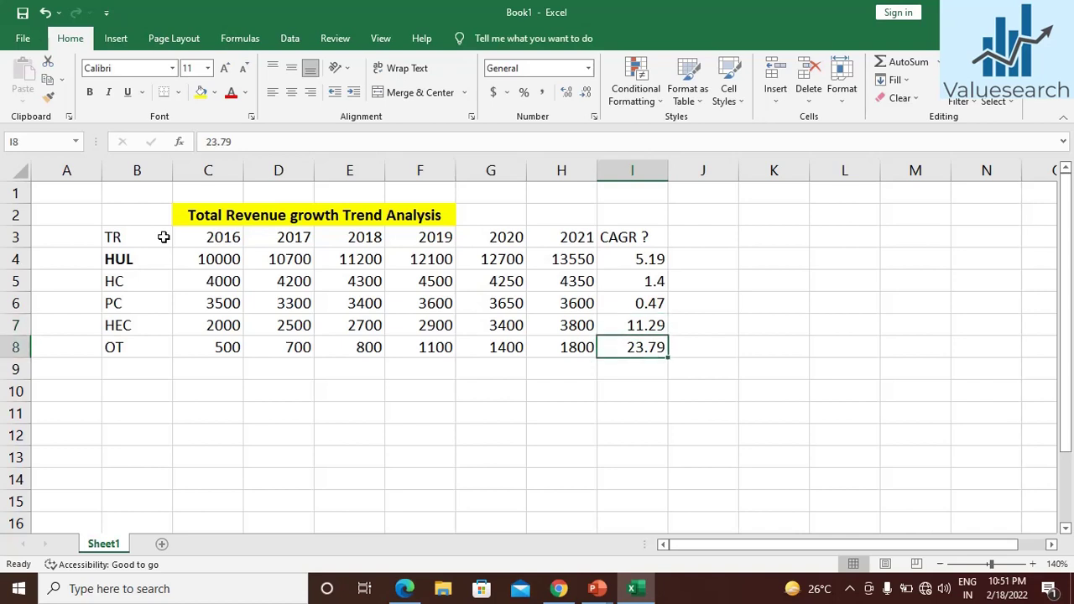
pyautogui.press('Up')
pyautogui.press('Down')
pyautogui.press('Up')
pyautogui.press('Down')
pyautogui.press('Up')
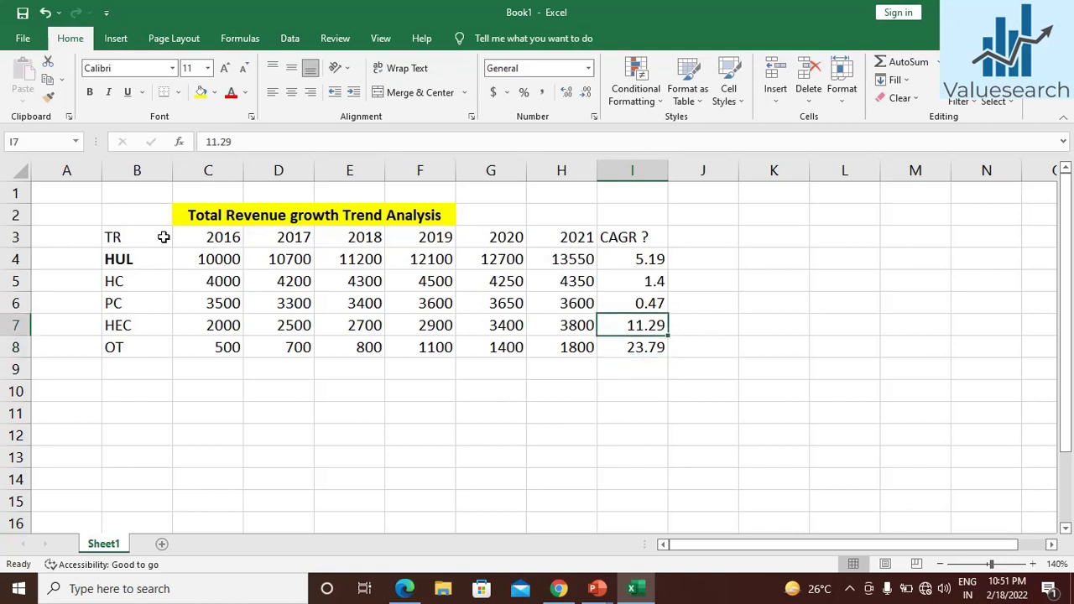
# - Compare the 2016 revenues of HEC and OT in C7 and C8, and follow HEC's revenue across to 2021
pyautogui.hotkey('ctrl', 'Left')
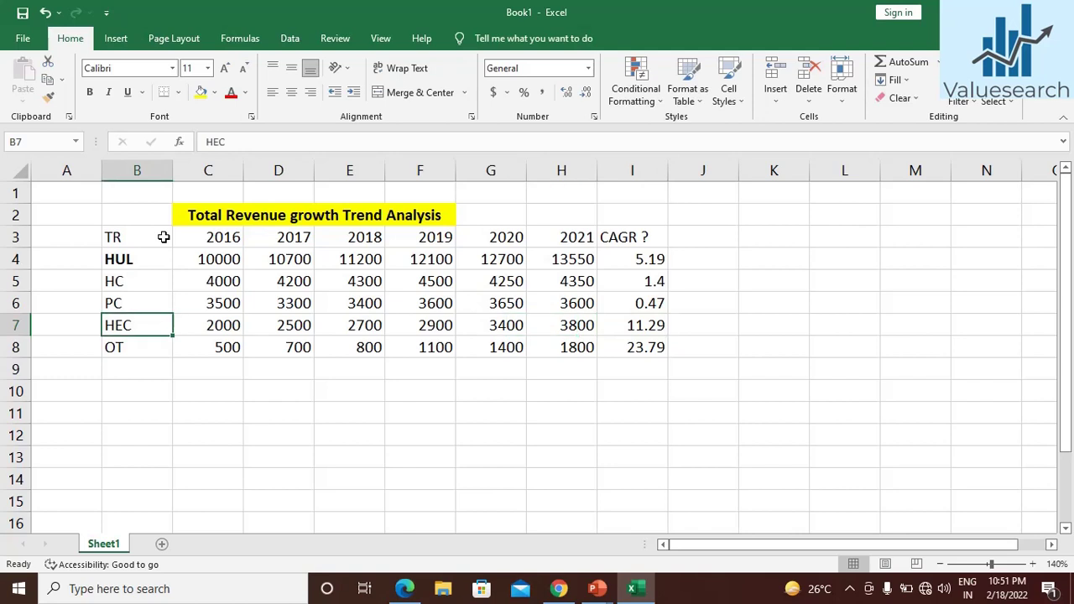
pyautogui.press('Right')
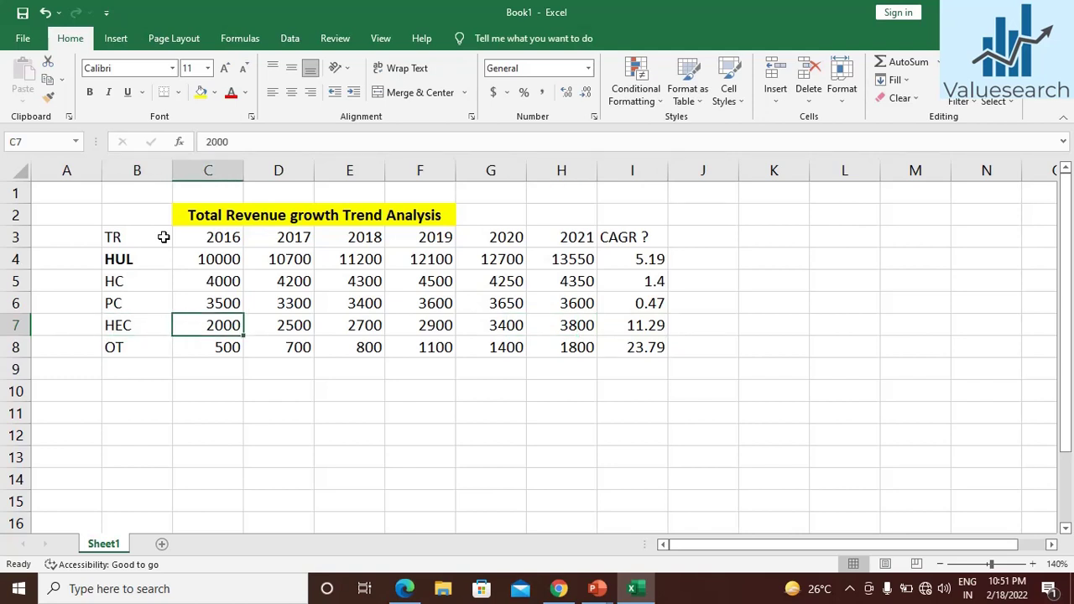
pyautogui.press('Down')
pyautogui.press('Up')
pyautogui.press('Down')
pyautogui.press('Up')
pyautogui.press('Down')
pyautogui.press('Up')
pyautogui.press('Down')
pyautogui.press('Up')
pyautogui.press('Right')
pyautogui.press('Right')
pyautogui.press('Right')
pyautogui.press('Right')
pyautogui.press('Right')
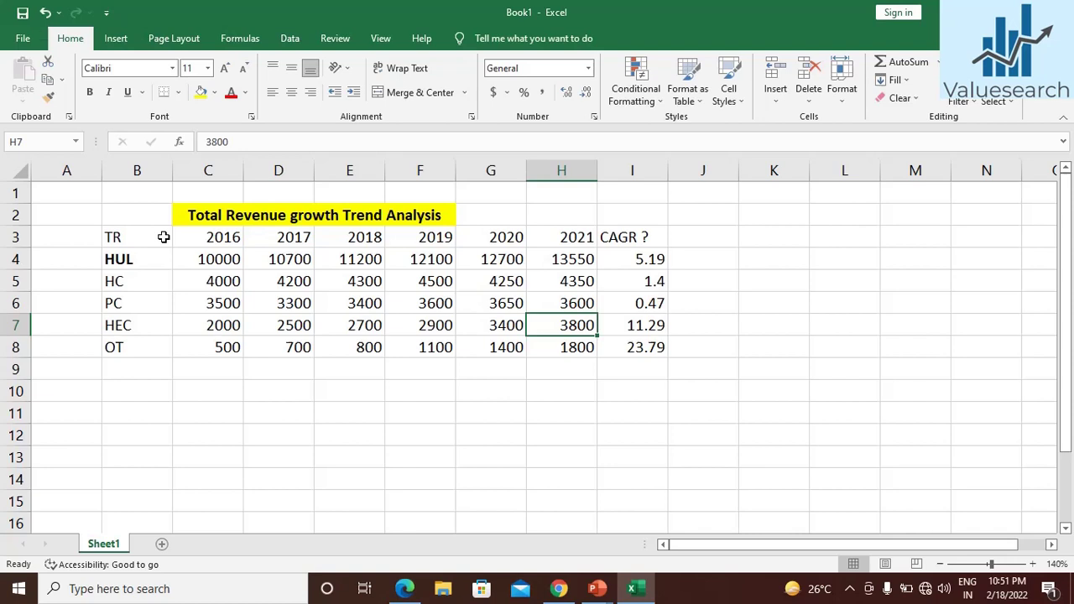
# - Fill the 2016 revenue cells of HEC and OT (C7:C8) yellow and enter 25% beneath them in C9
pyautogui.hotkey('ctrl', 'Left')
pyautogui.press('Right')
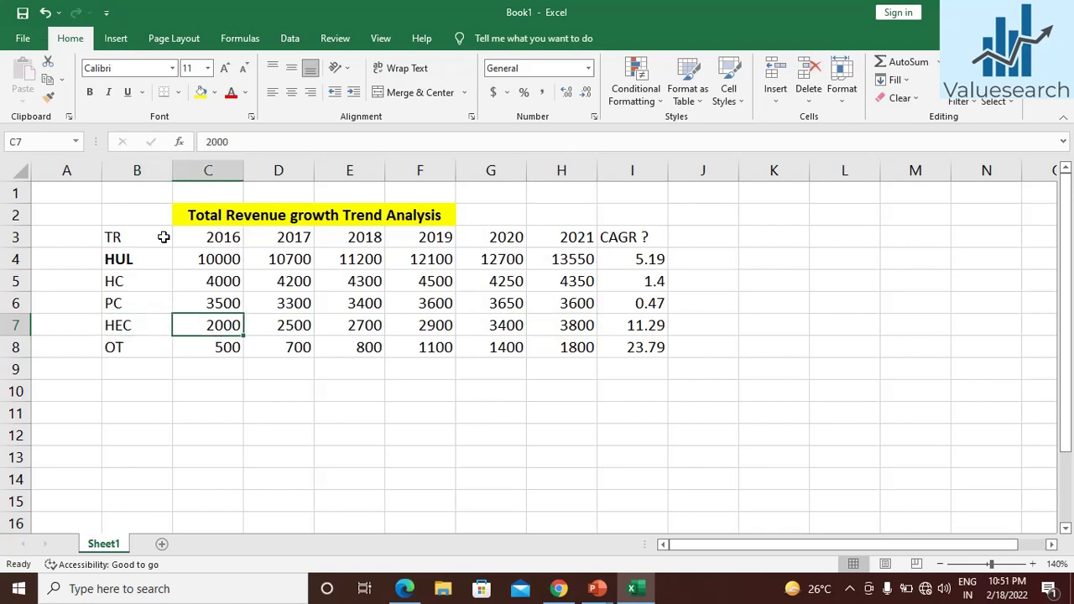
pyautogui.hotkey('ctrl', 'shift', 'Down')
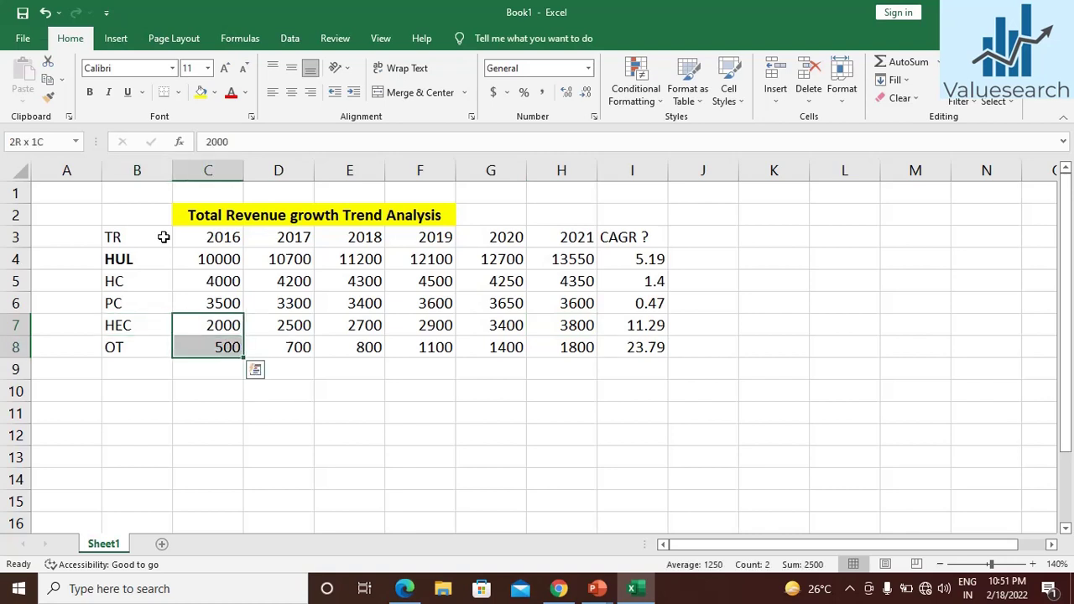
pyautogui.click(200, 94)
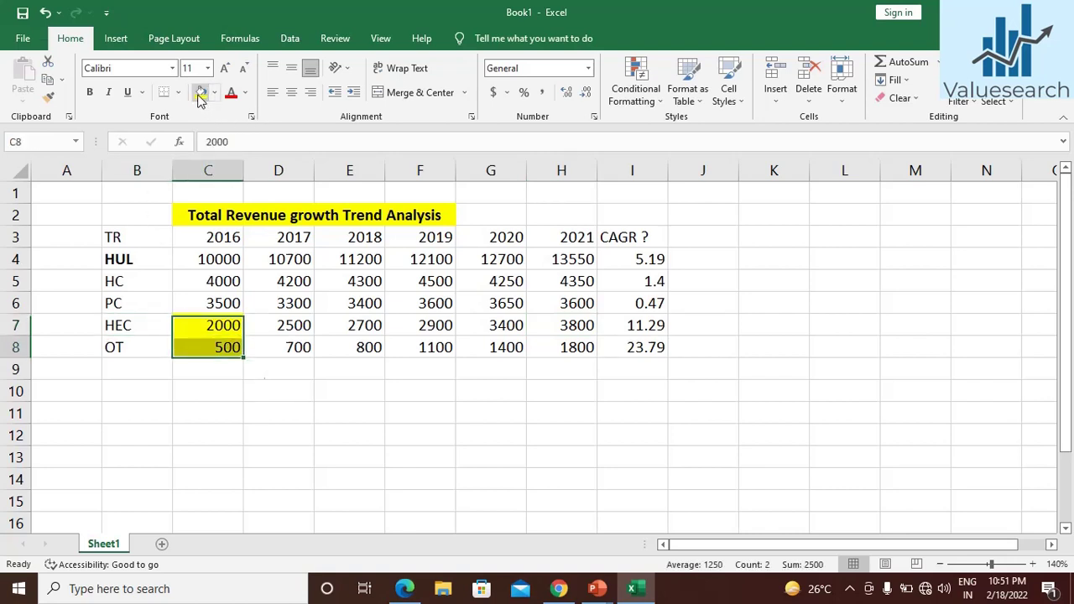
pyautogui.press('Down')
pyautogui.write('25%')
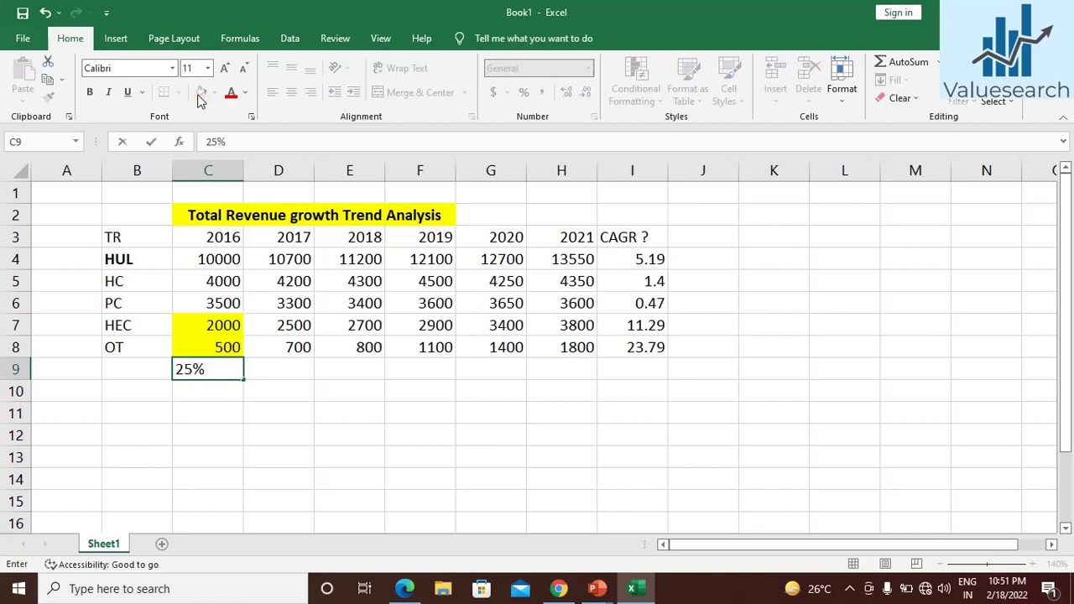
pyautogui.press('Up')
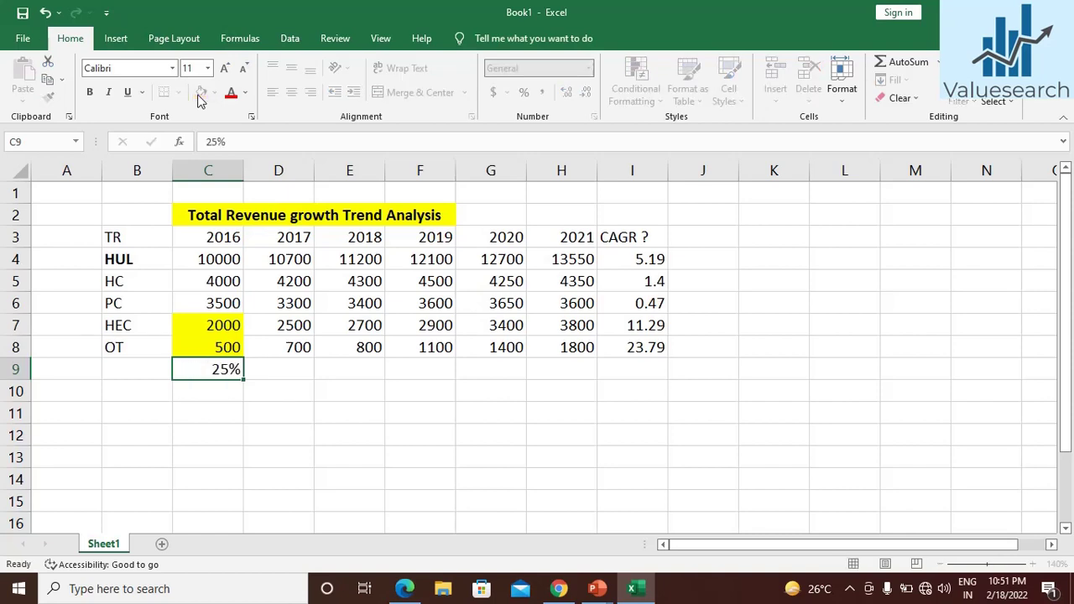
pyautogui.hotkey('ctrl', 'Right')
pyautogui.press('Up')
pyautogui.hotkey('shift', 'Down')
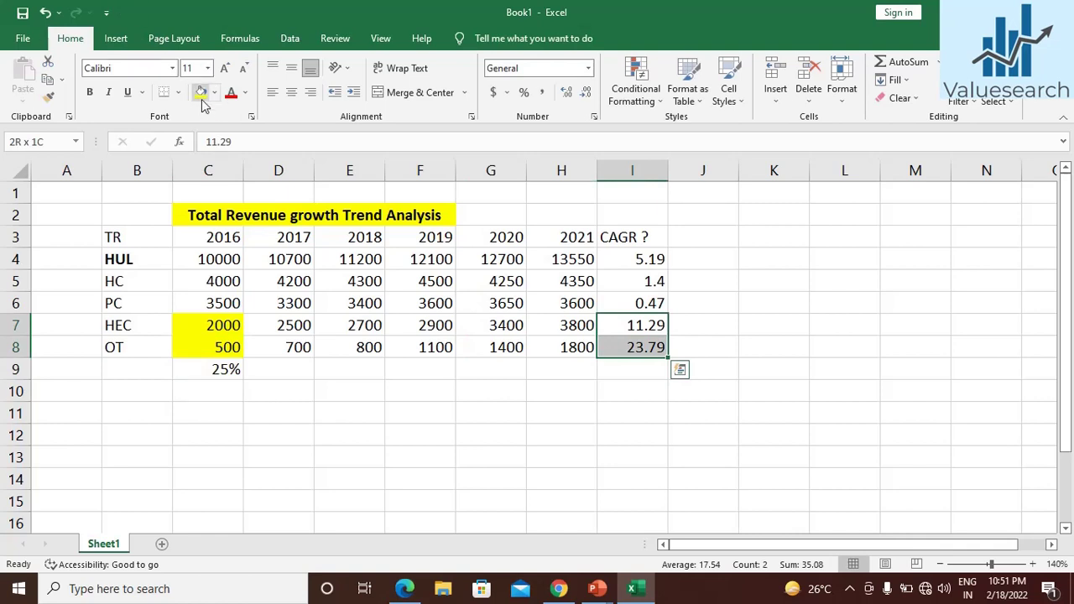
pyautogui.click(202, 92)
pyautogui.press('Down')
pyautogui.press('Up')
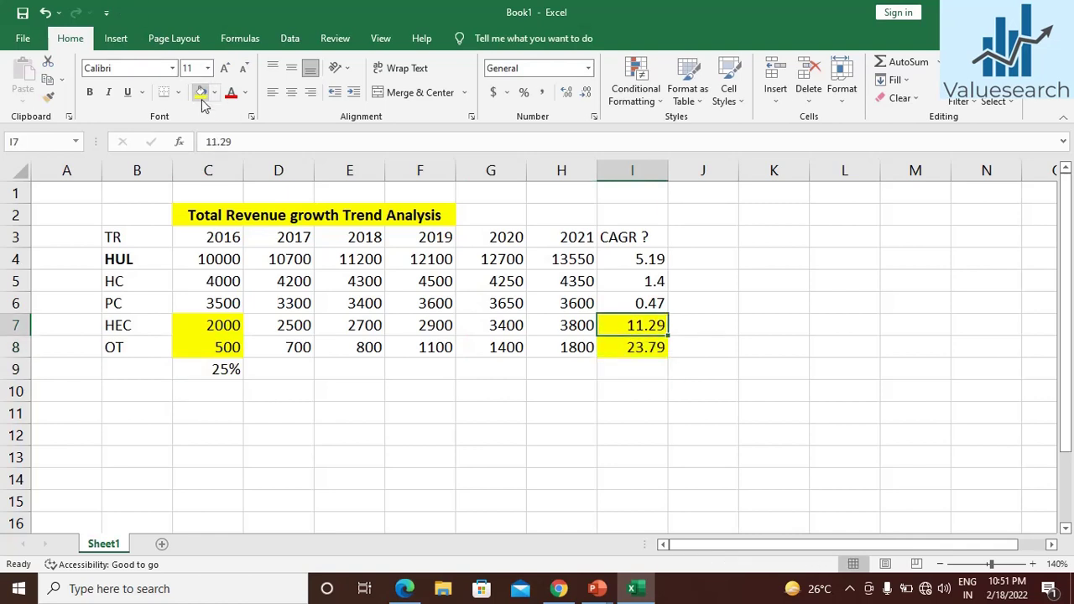
pyautogui.hotkey('ctrl', 'z')
# - Fill the 2021 revenue cells of HEC and OT (H7:H8) yellow
pyautogui.press('Left')
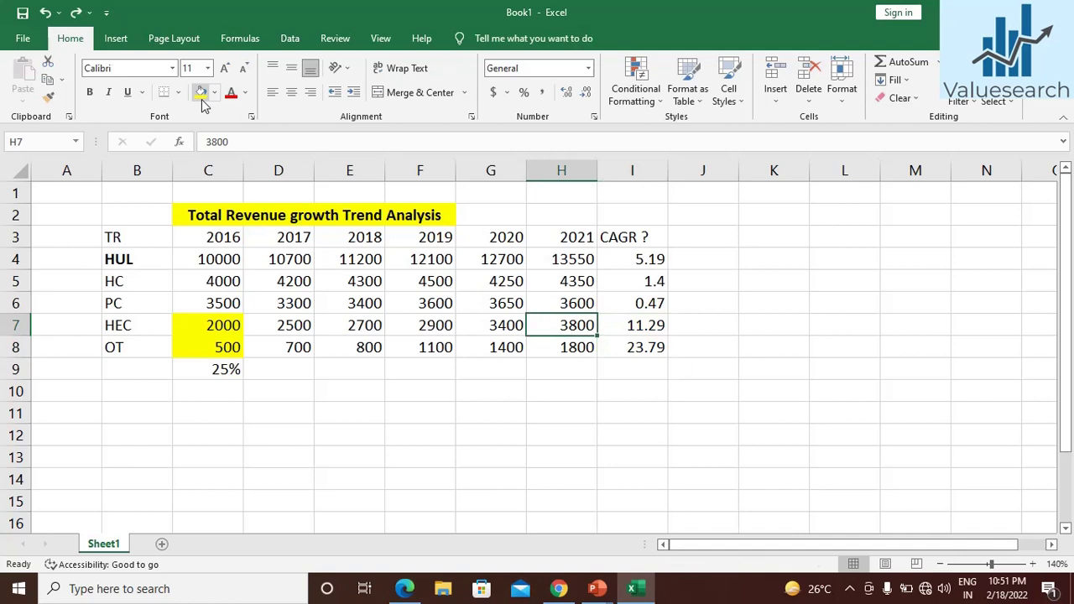
pyautogui.hotkey('shift', 'Down')
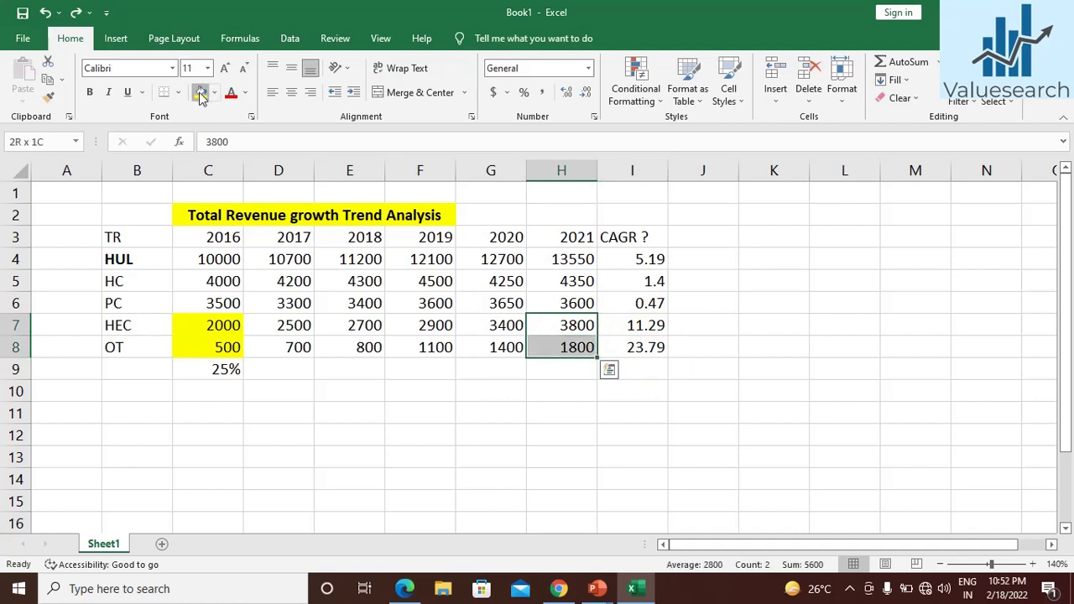
pyautogui.click(202, 94)
pyautogui.press('Down')
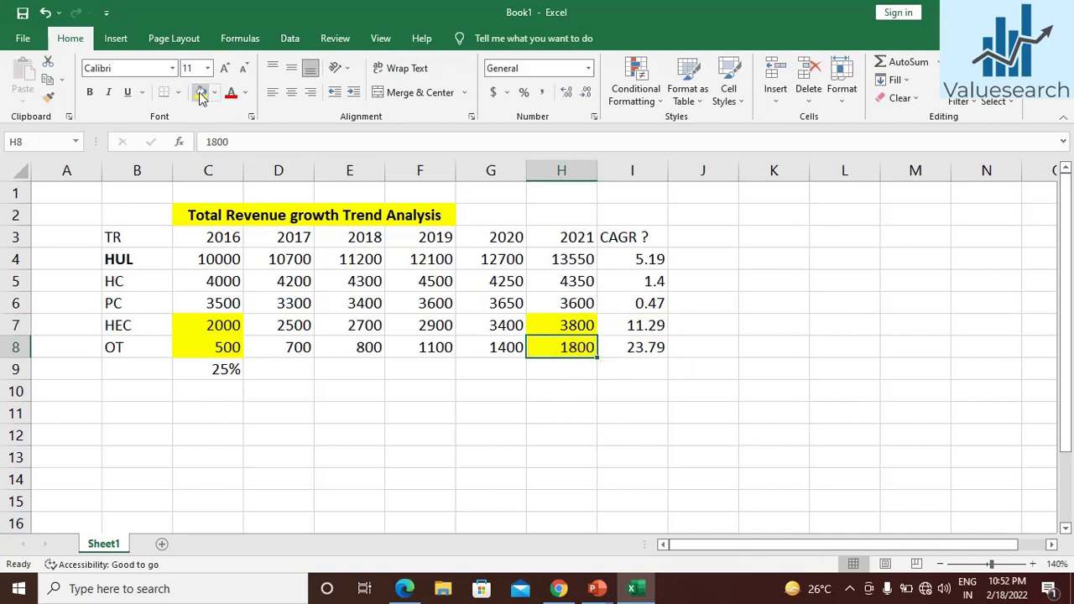
pyautogui.write('41.')
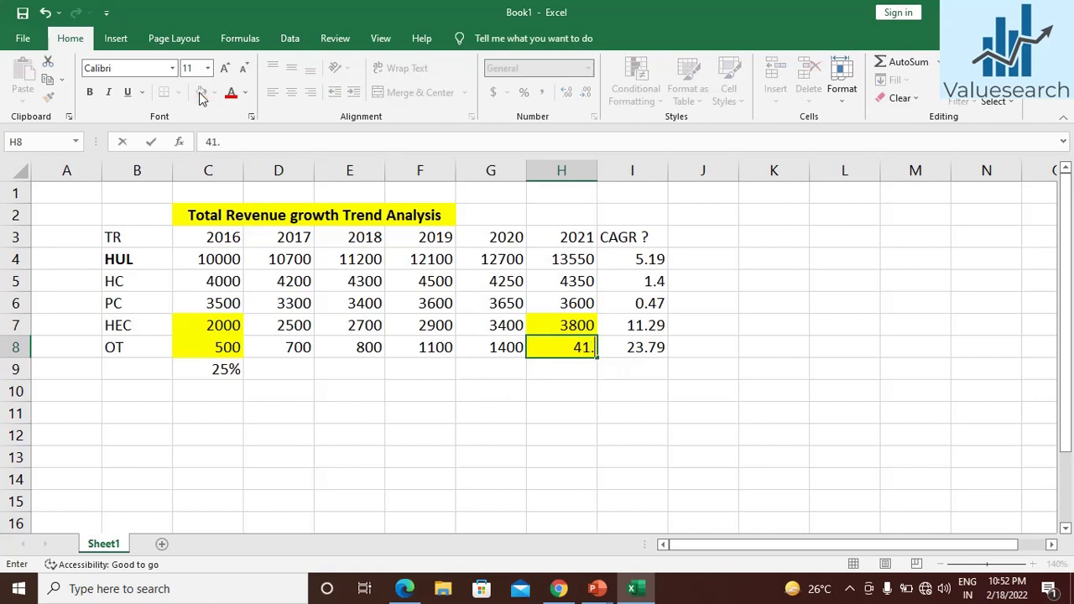
pyautogui.write('32%')
pyautogui.hotkey('ctrl', 'z')
pyautogui.press('Return')
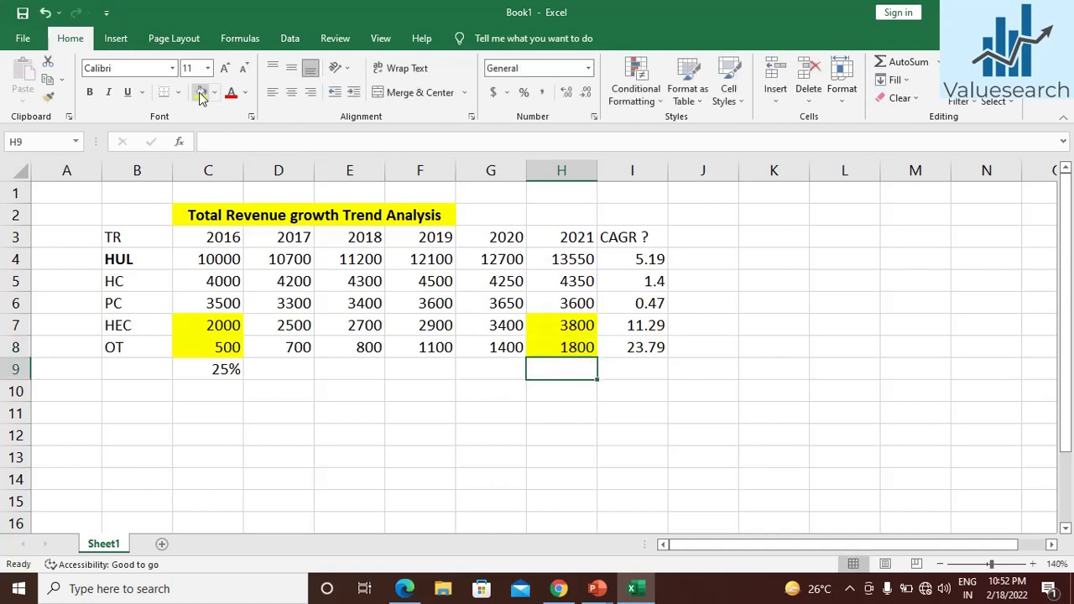
# - Enter 41.32% in H9 beneath the highlighted 2021 revenues of HEC and OT
pyautogui.write('41.3')
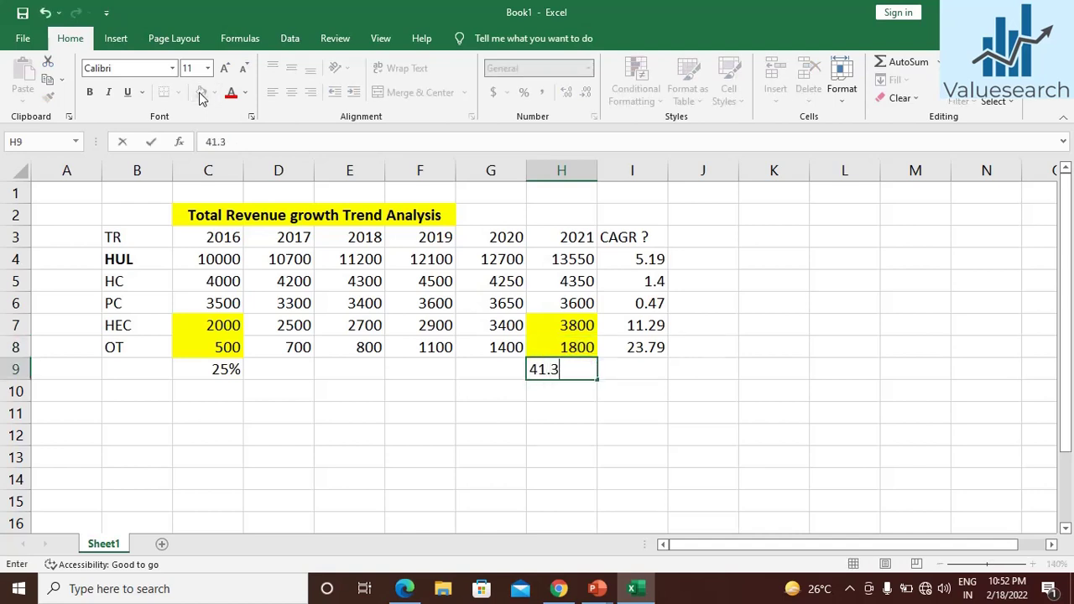
pyautogui.write('2%')
pyautogui.press('Return')
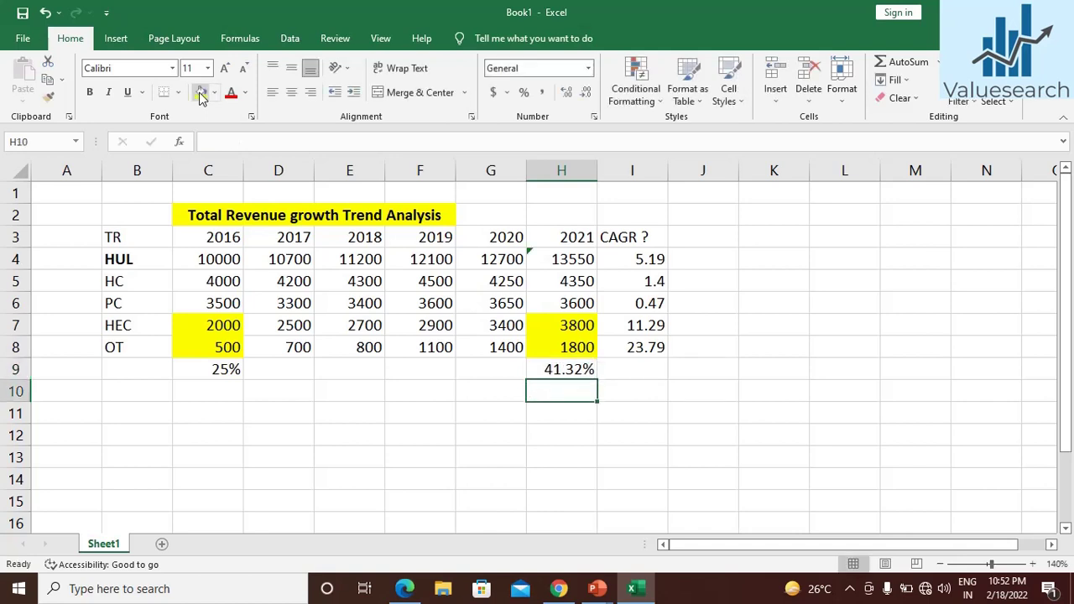